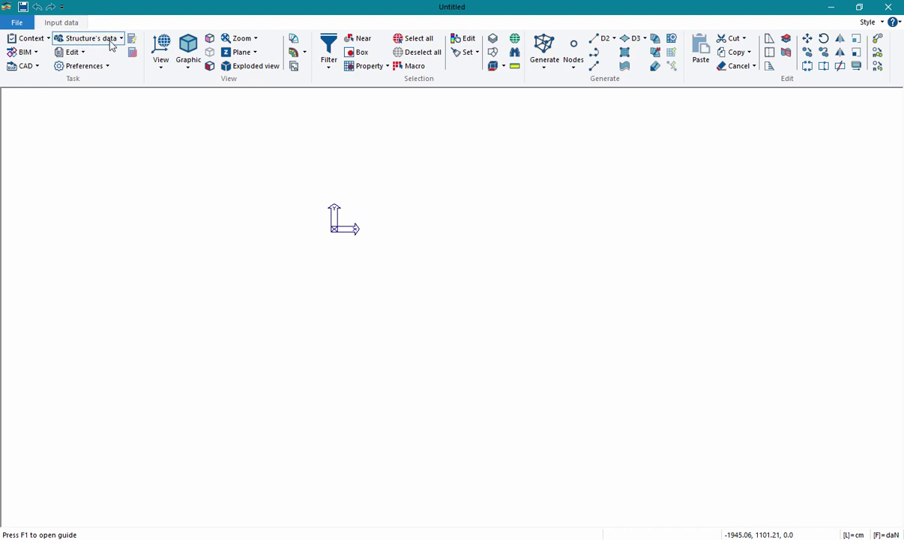
Step: Set the intended use of the generic rectangular section 1 to timber elements in the table of sections
click(121, 39)
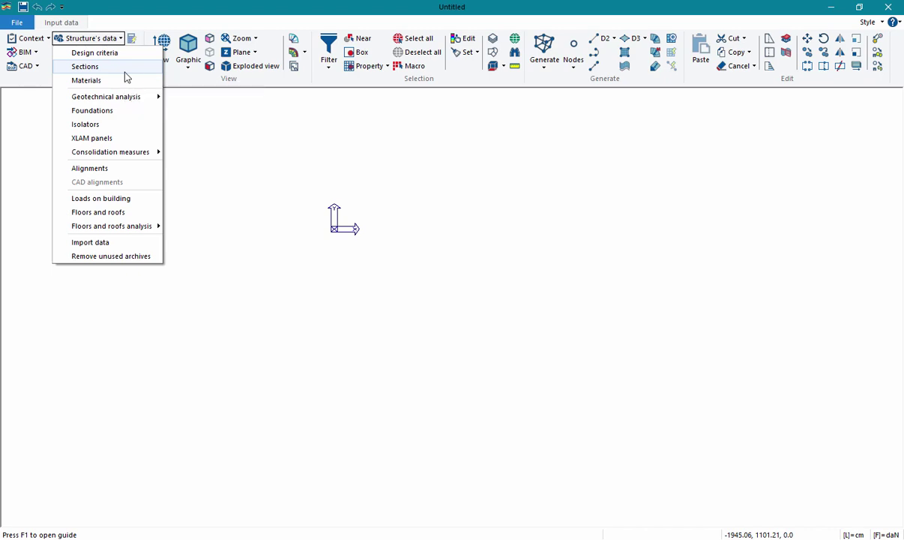
click(125, 72)
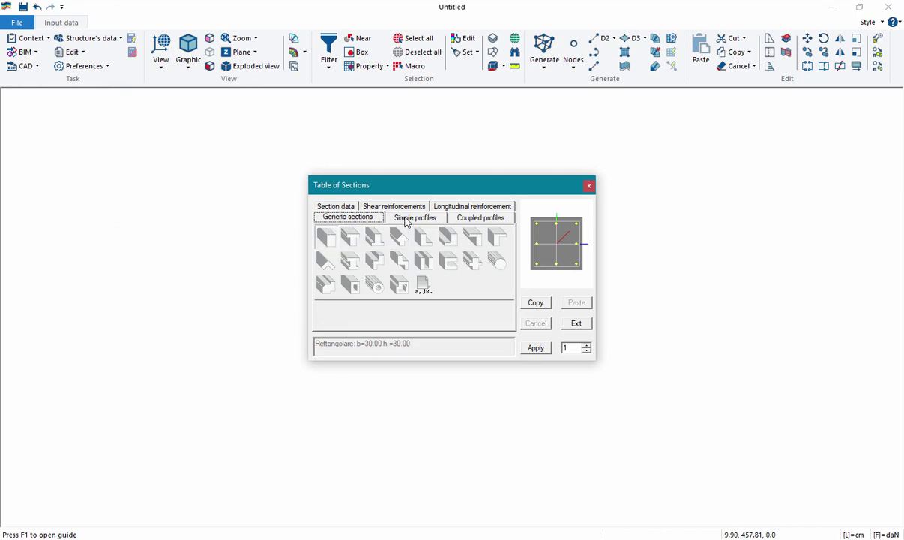
click(406, 218)
click(330, 217)
double_click(327, 238)
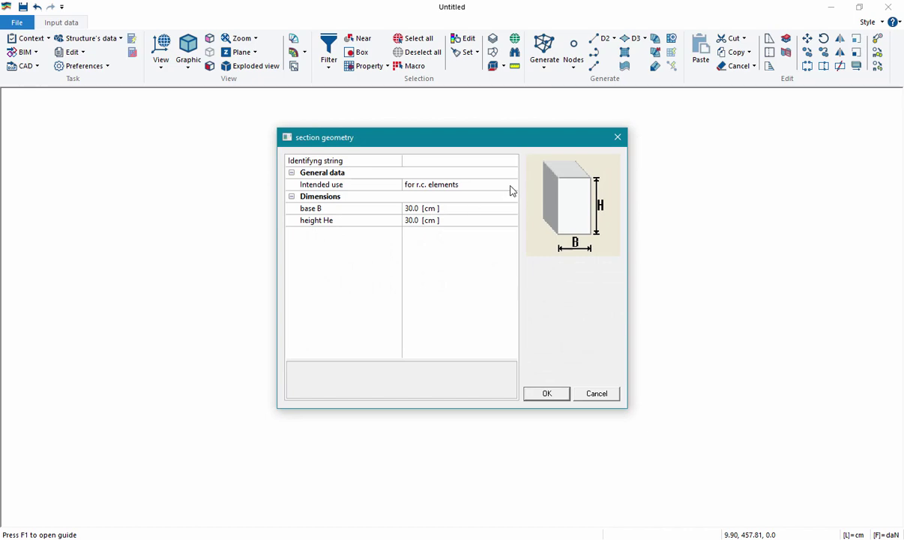
click(511, 186)
click(470, 214)
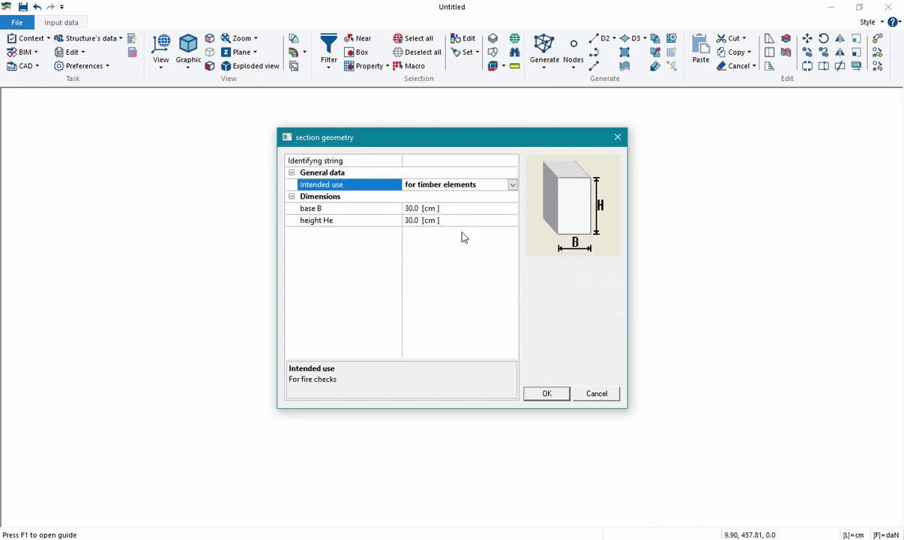
click(545, 392)
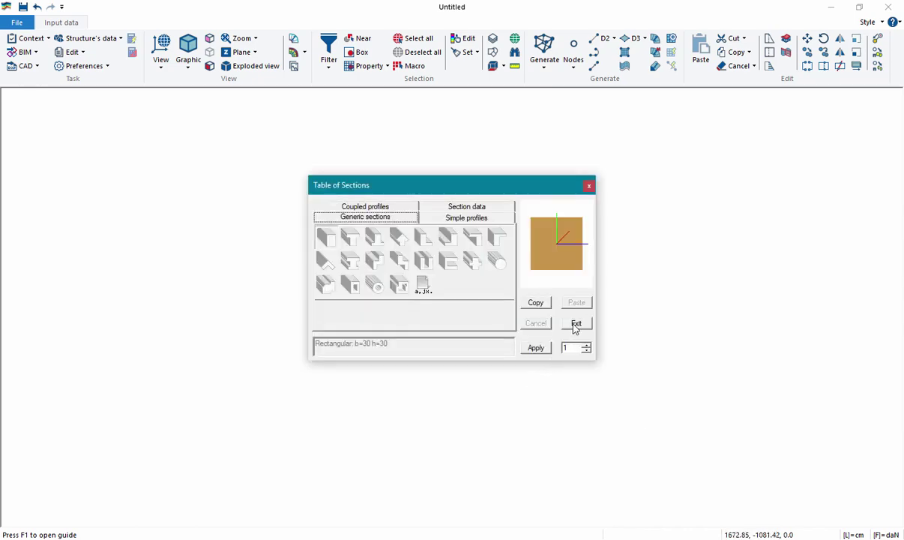
click(575, 325)
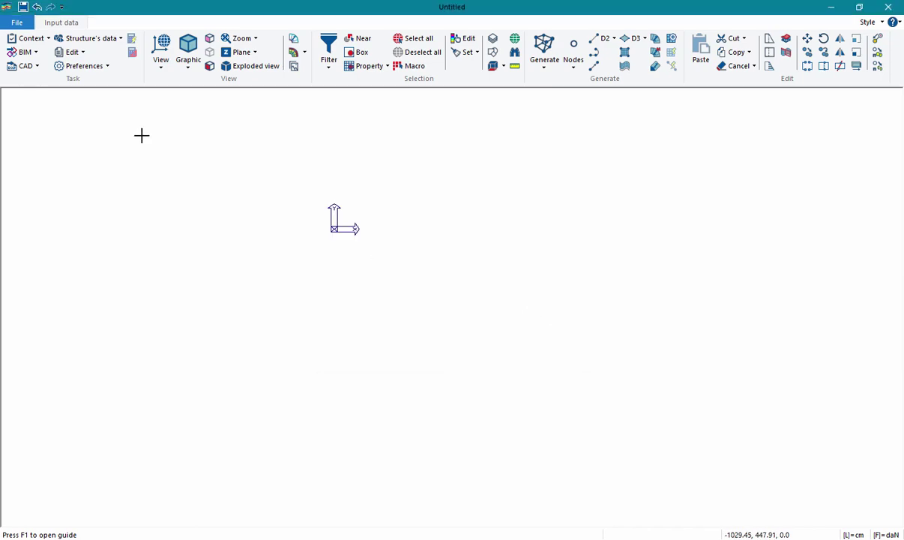
Step: Examine the property definition of the concrete material in the materials table, including strength and elastic constants
click(89, 39)
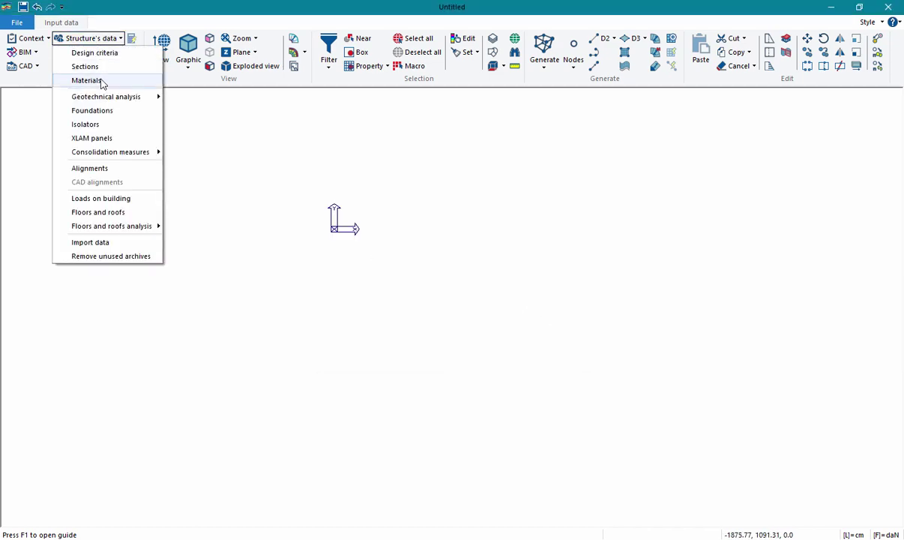
click(101, 80)
click(380, 227)
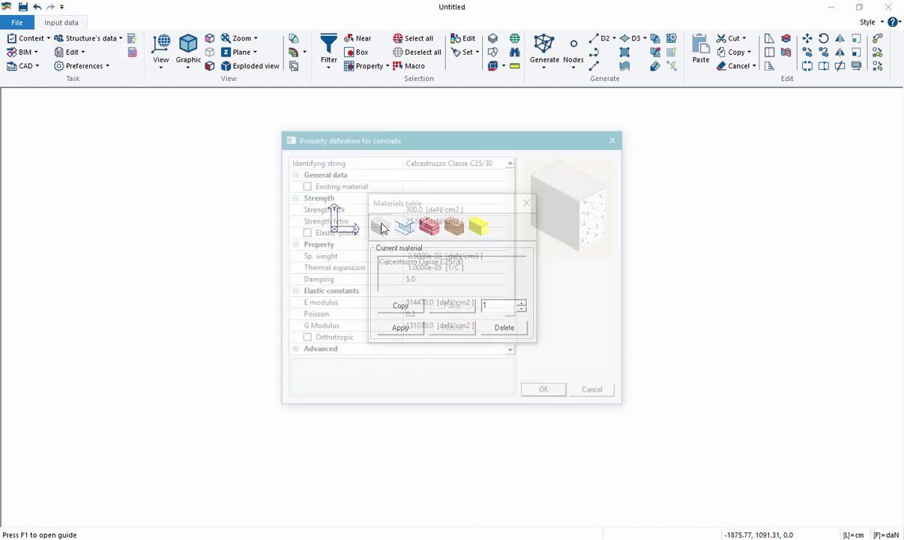
scroll(485, 236, down, 1)
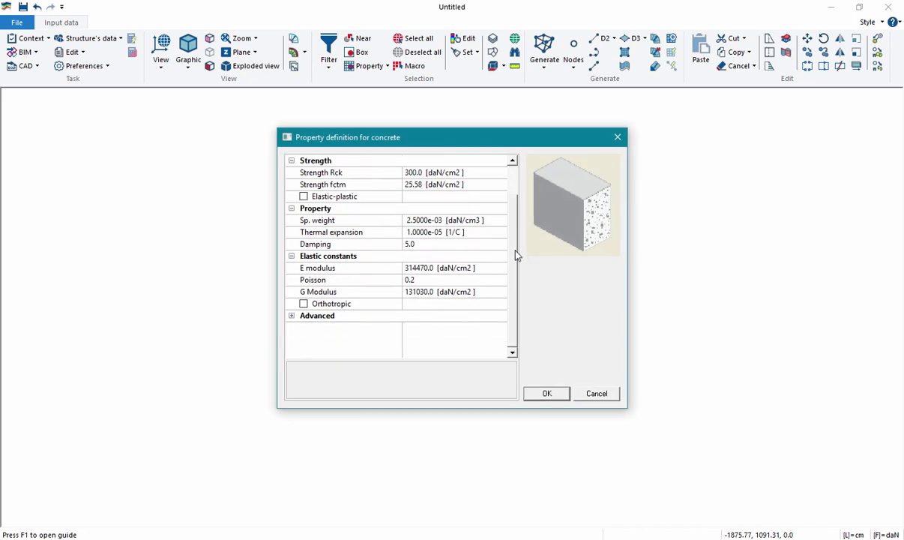
scroll(485, 236, up, 1)
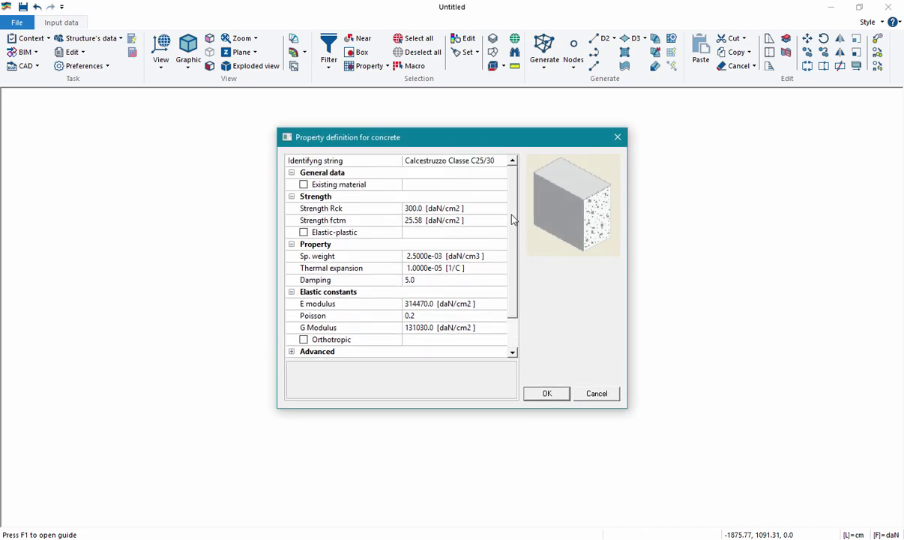
click(595, 394)
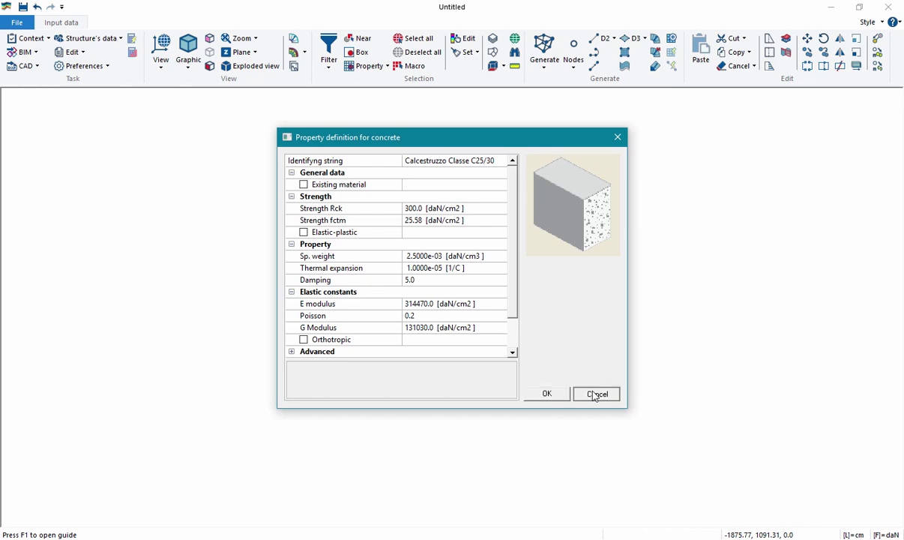
click(497, 192)
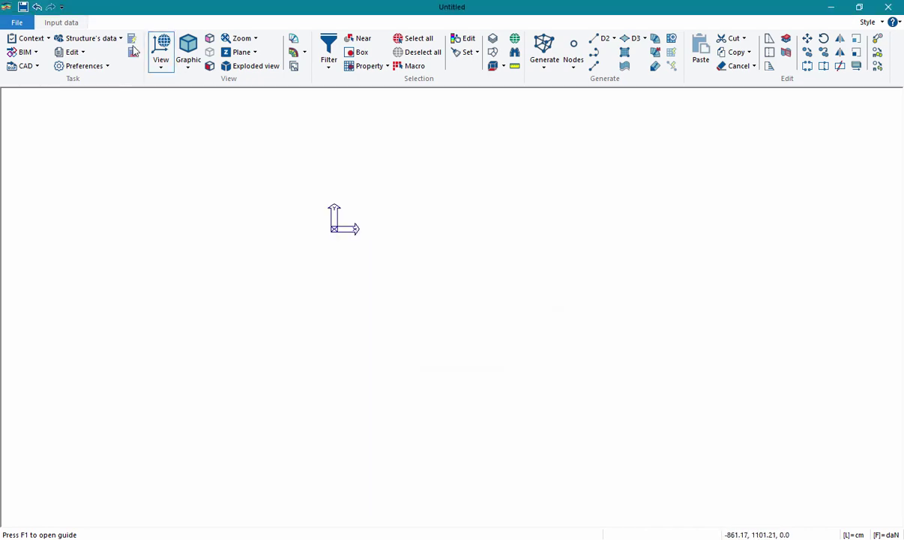
Step: Review the design criteria for reinforced concrete beams, including reinforcement, yield strength fy and the Gamma s coefficient
click(90, 38)
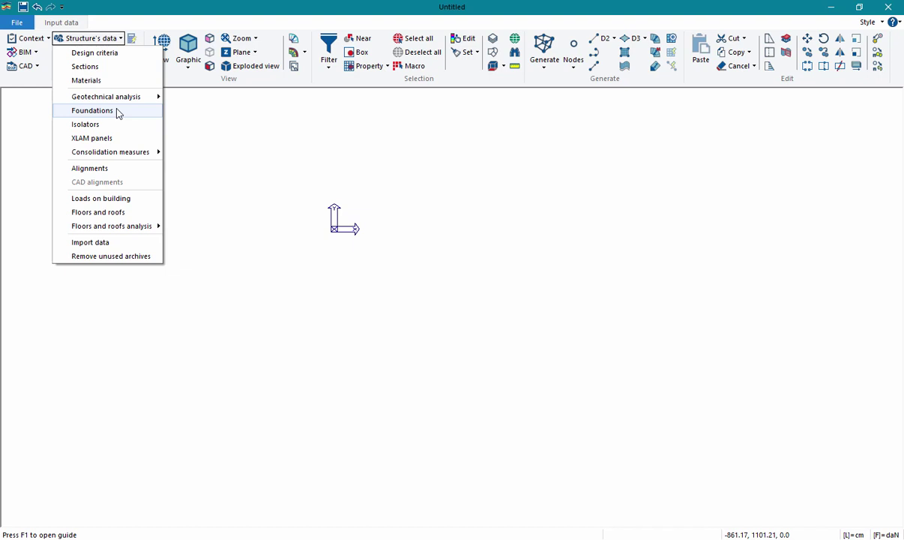
click(99, 54)
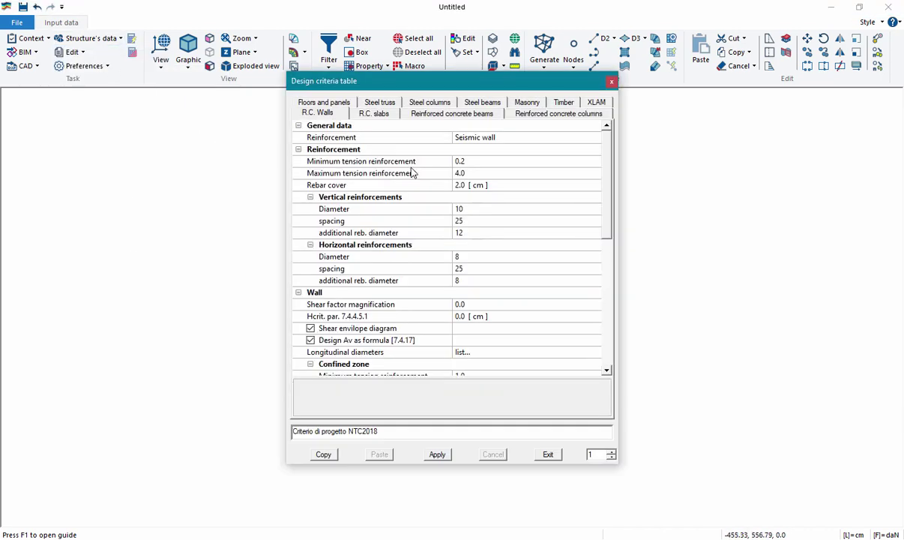
click(447, 116)
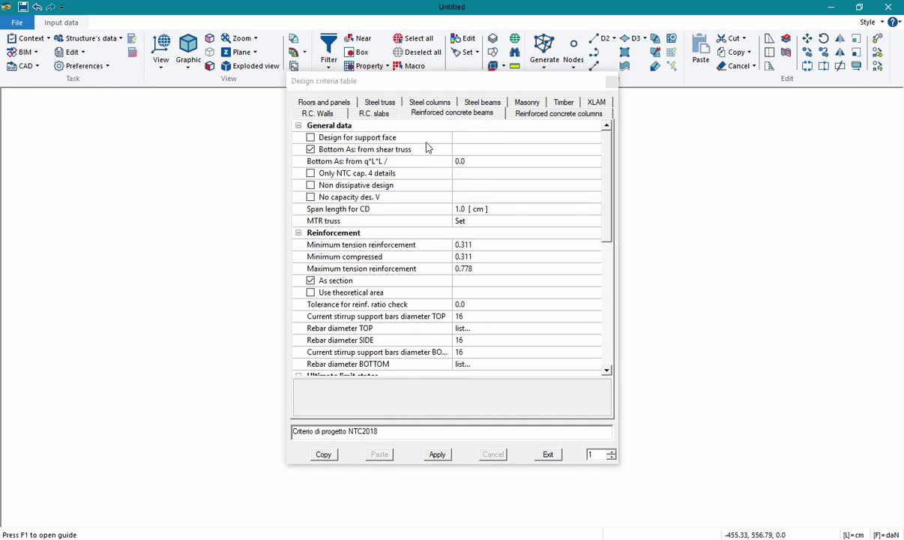
scroll(446, 236, down, 2)
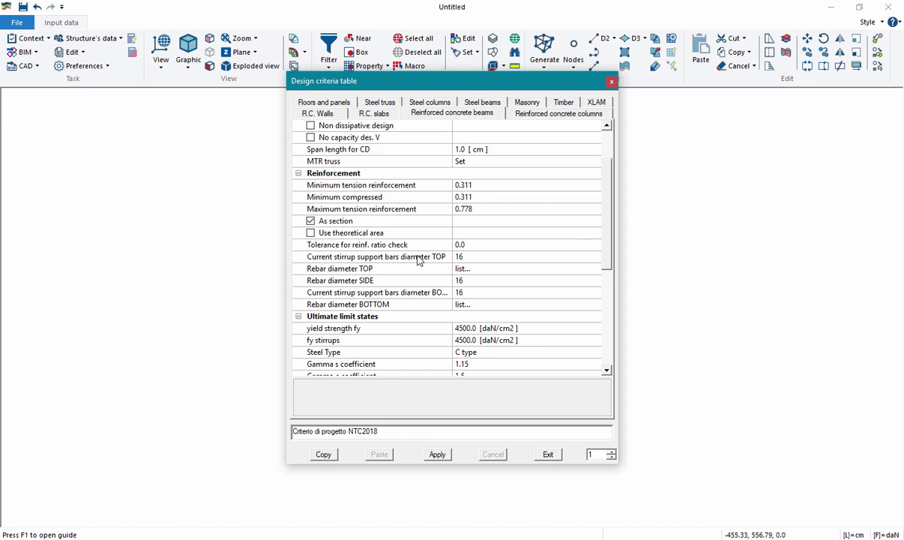
scroll(419, 260, down, 2)
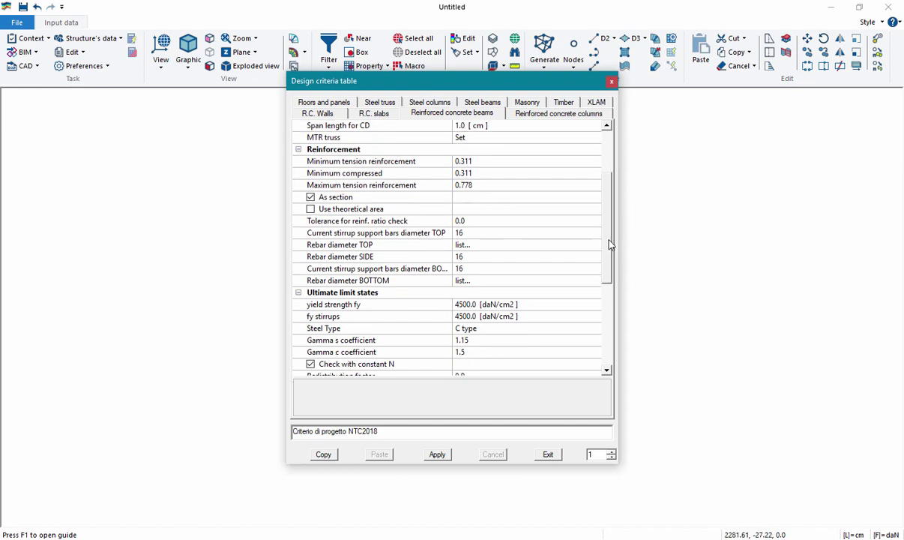
click(378, 270)
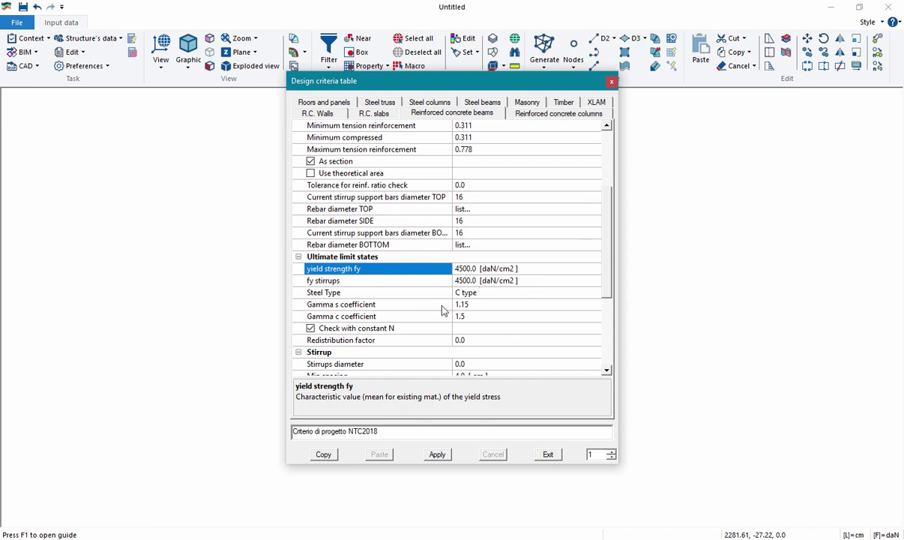
click(375, 304)
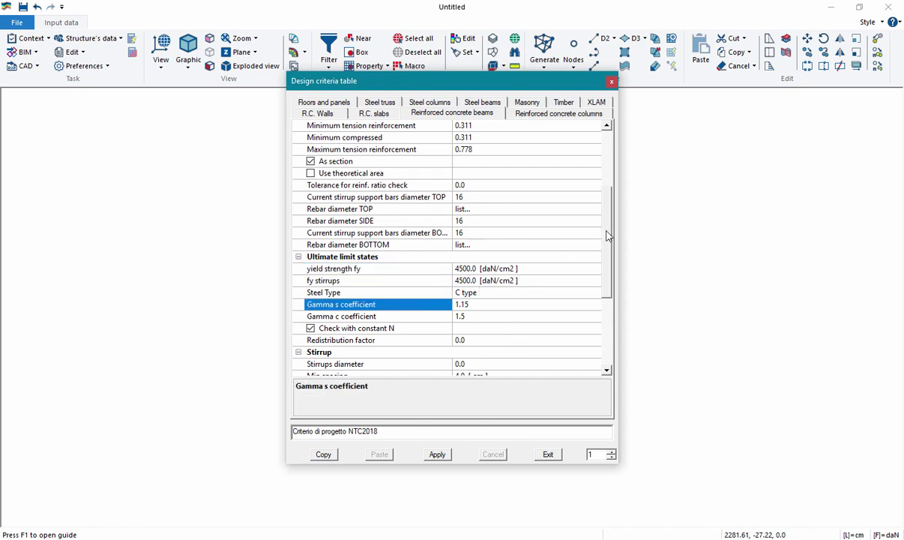
click(547, 455)
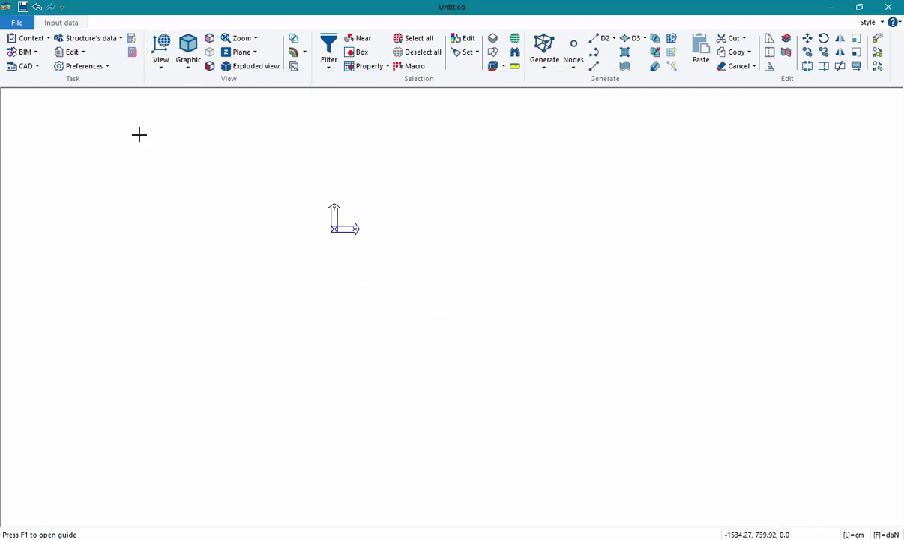
click(37, 68)
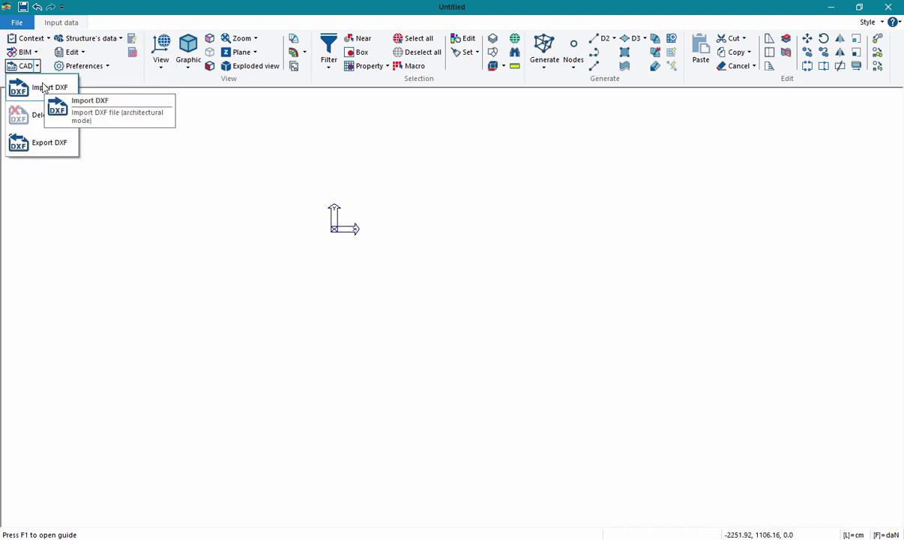
click(26, 51)
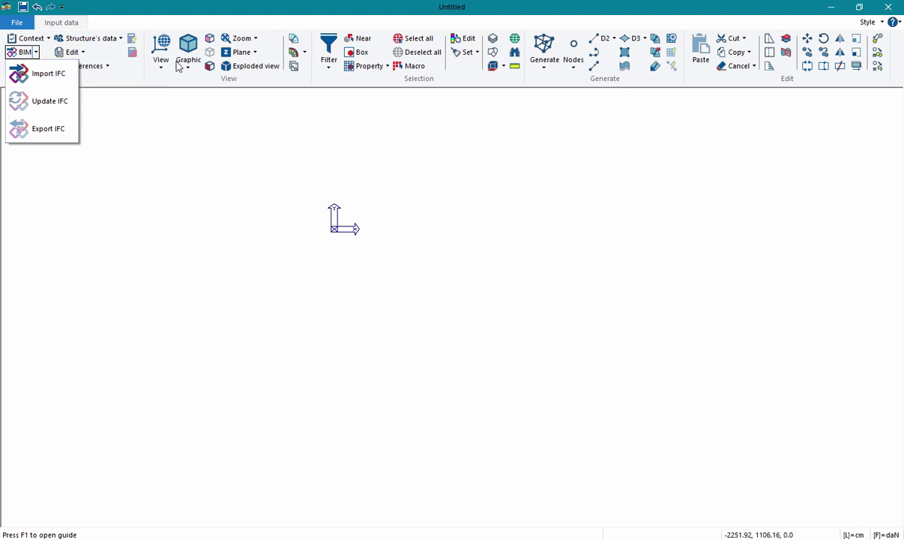
click(163, 99)
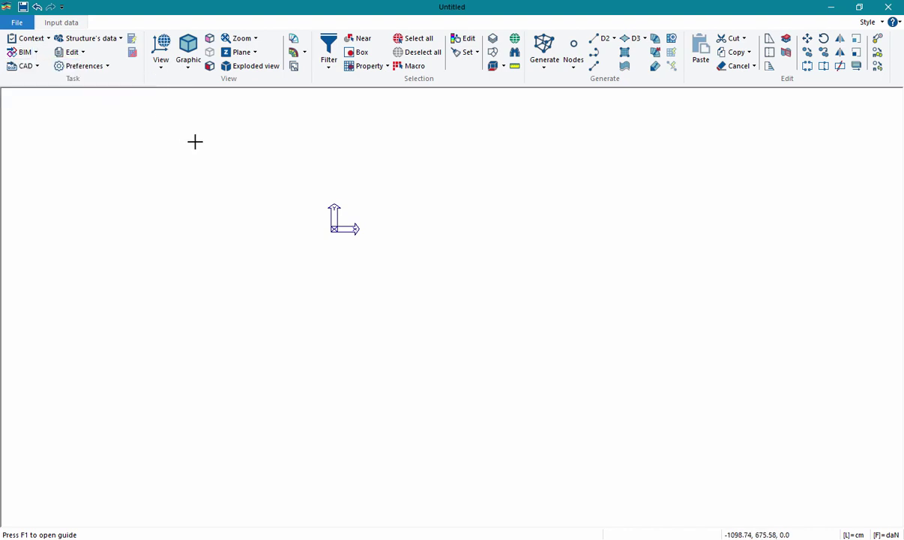
Step: Start generating a spatial frame using frame type 3
click(545, 70)
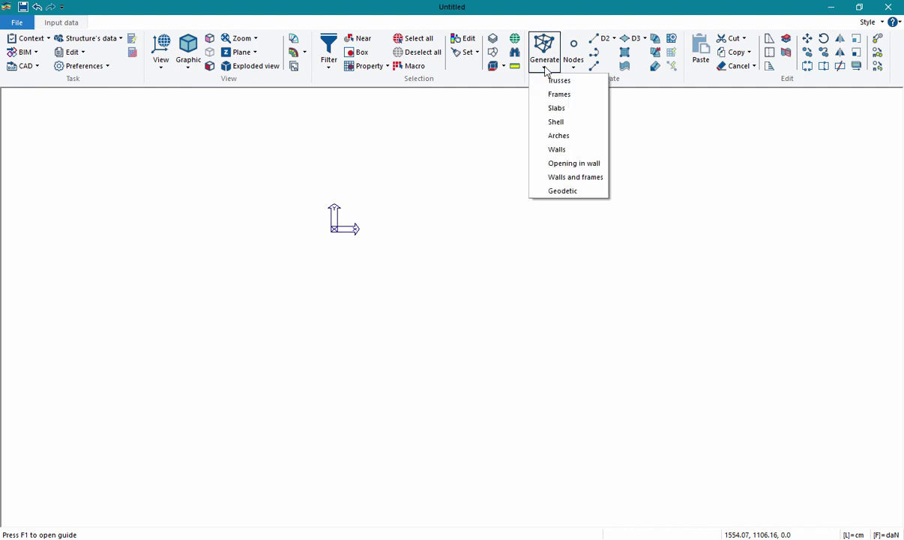
click(595, 99)
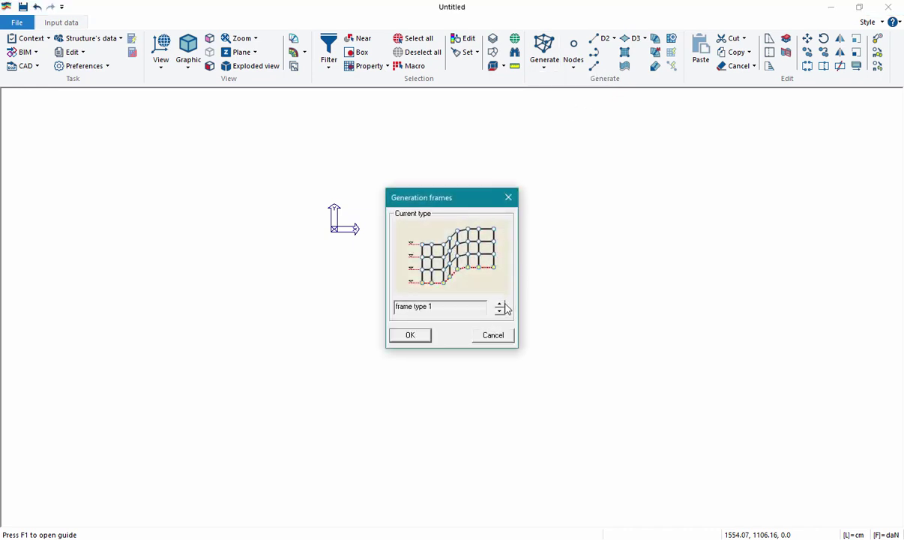
click(501, 304)
click(502, 307)
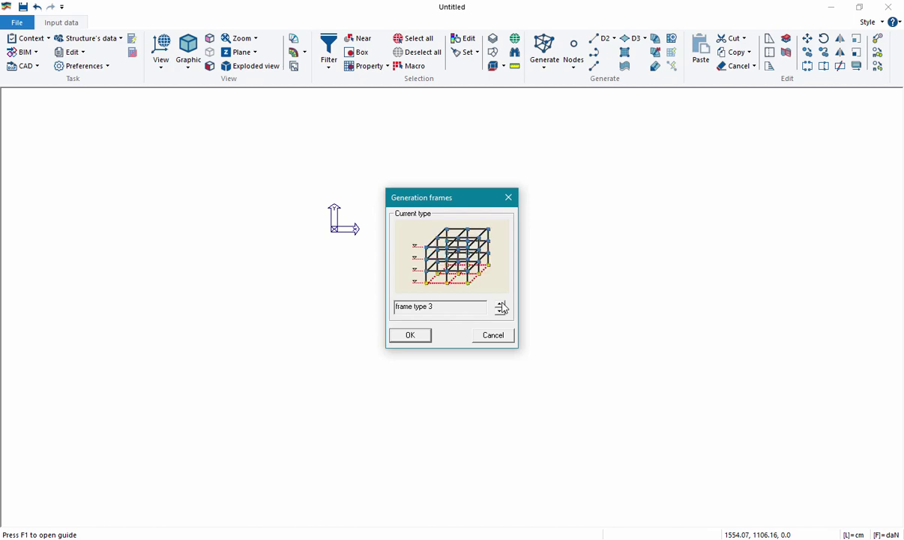
click(410, 335)
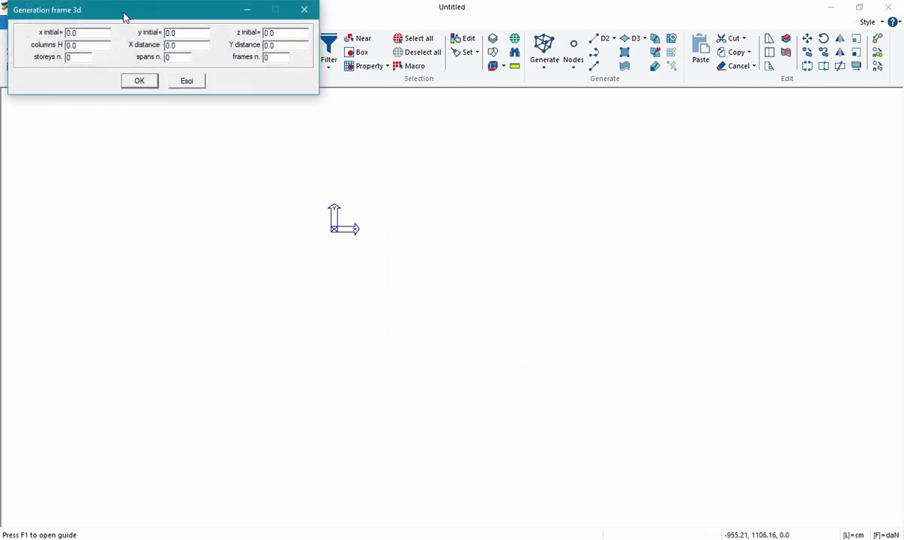
Step: Set the 3D frame's column height to 300, X distance to 500 and Y distance to 550
drag(121, 16, 269, 161)
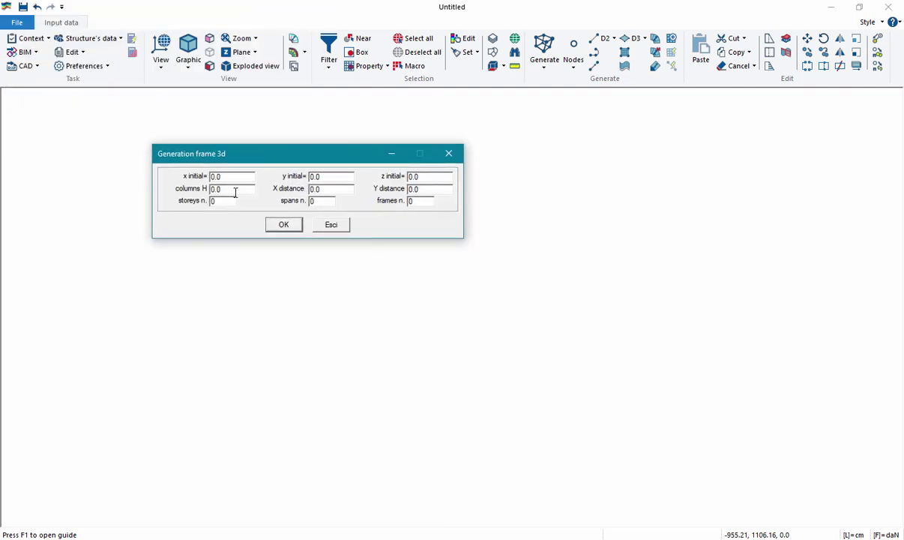
drag(235, 193, 178, 192)
text(30)
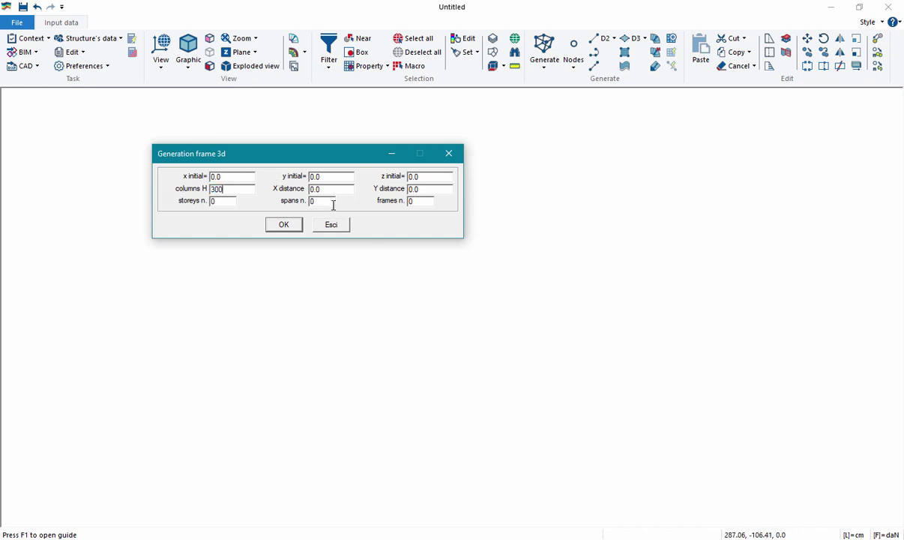
drag(330, 188, 269, 189)
text(500)
drag(421, 193, 372, 190)
Step: Generate the 3D frame with 3 storeys, 2 spans and 3 frames
drag(222, 200, 181, 200)
text(3)
drag(316, 203, 289, 198)
text(23)
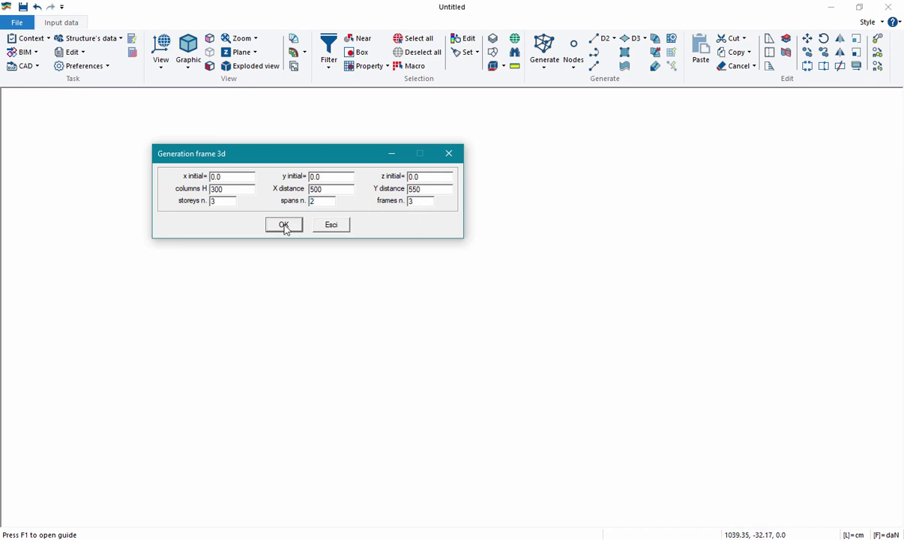
click(284, 225)
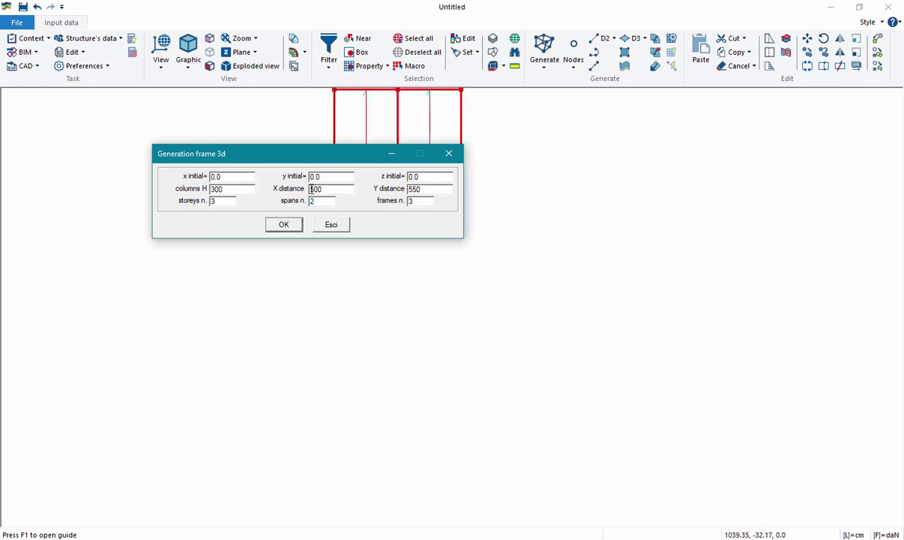
click(331, 225)
Step: Show the generated frame in an isometric view and deselect all its elements
click(160, 60)
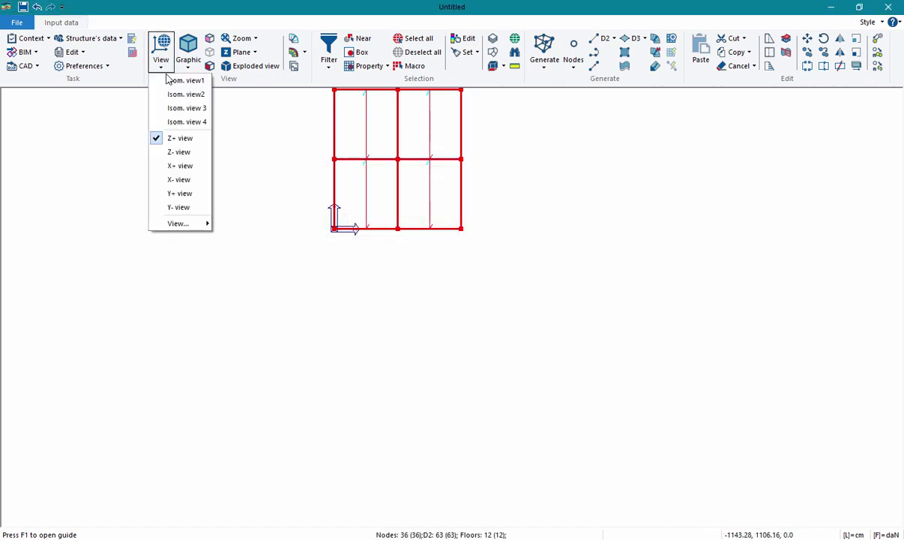
click(169, 88)
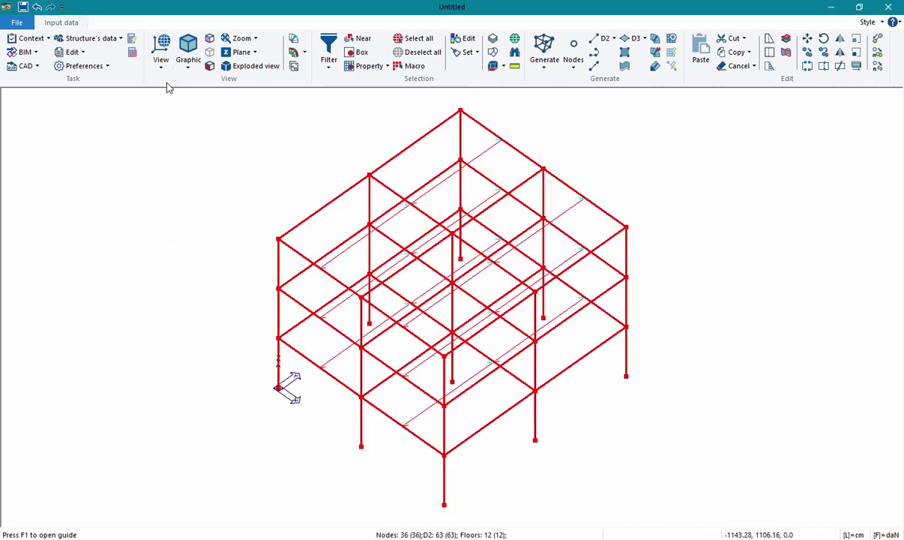
click(416, 51)
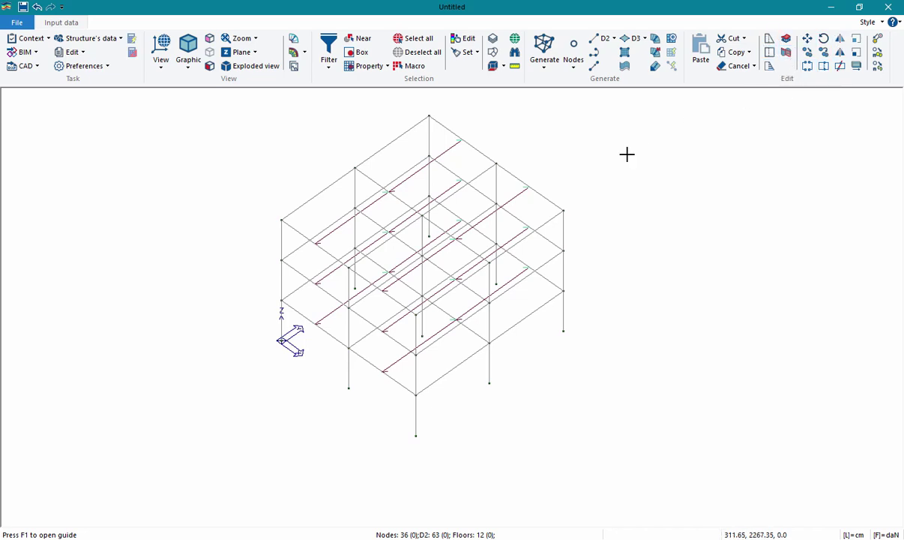
scroll(626, 154, up, 1)
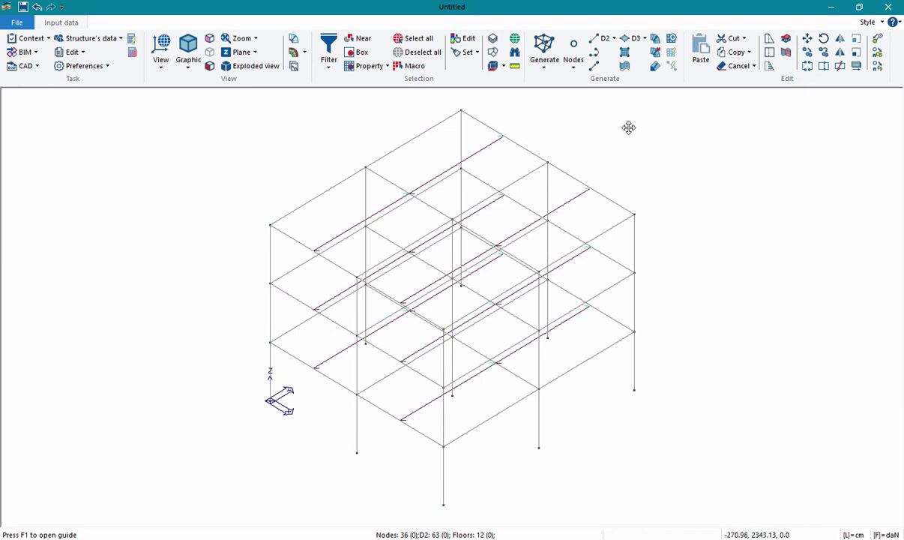
Step: Select the three roof-level nodes along the frame's middle line at X=500
click(358, 38)
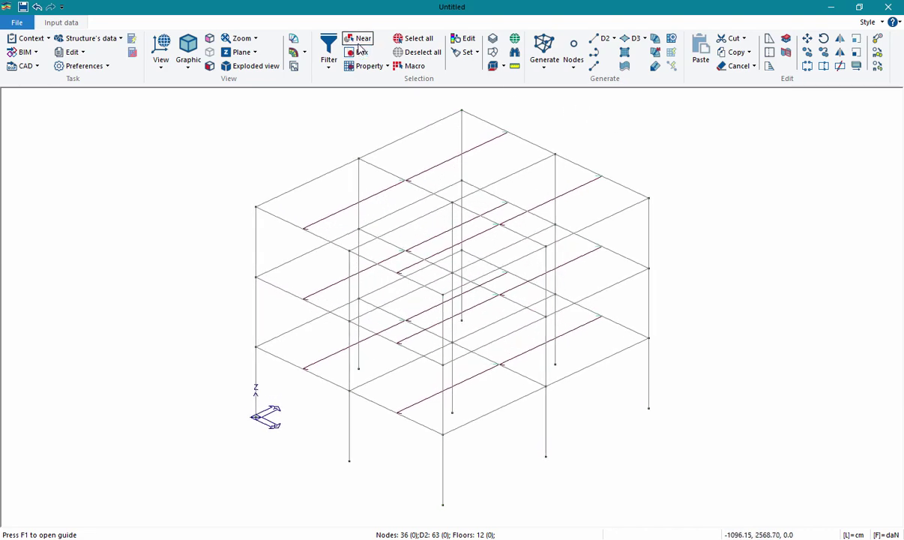
click(554, 153)
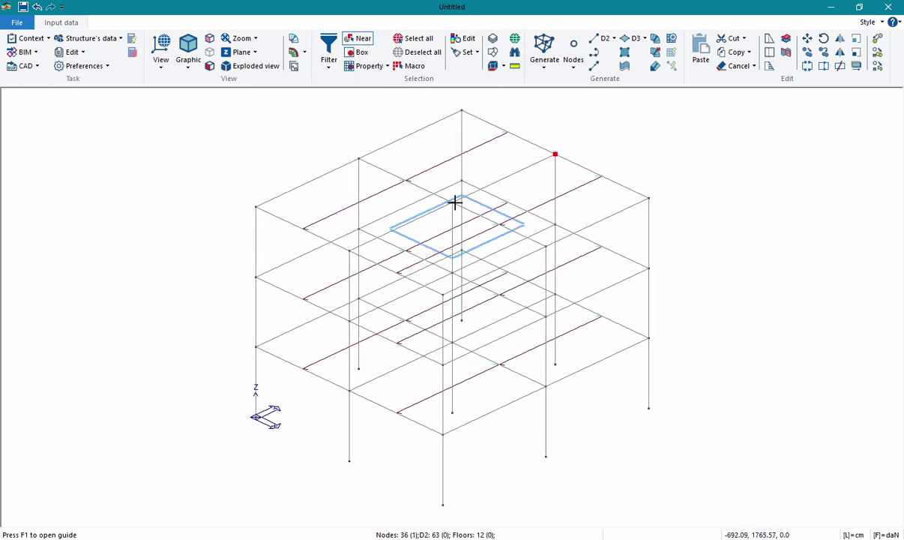
scroll(450, 201, up, 3)
scroll(454, 201, up, 3)
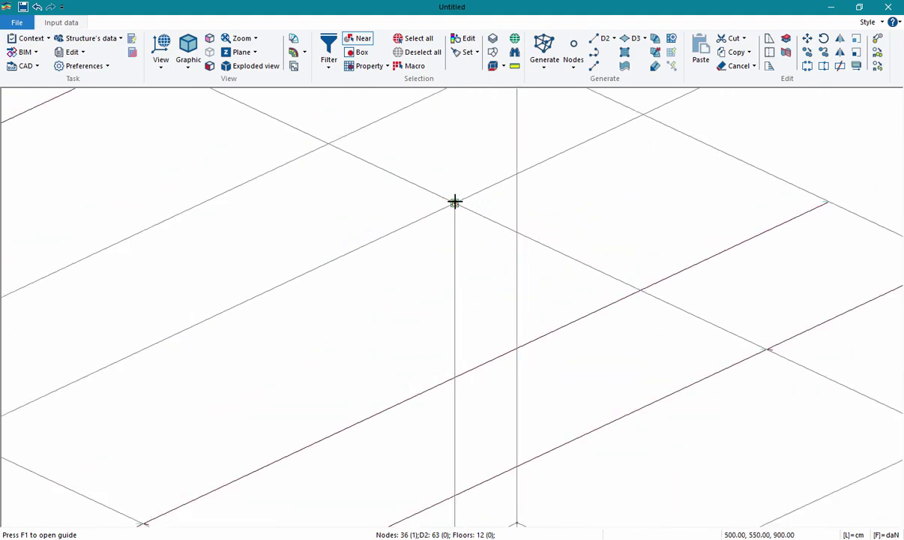
click(454, 202)
scroll(443, 218, down, 2)
scroll(374, 254, down, 5)
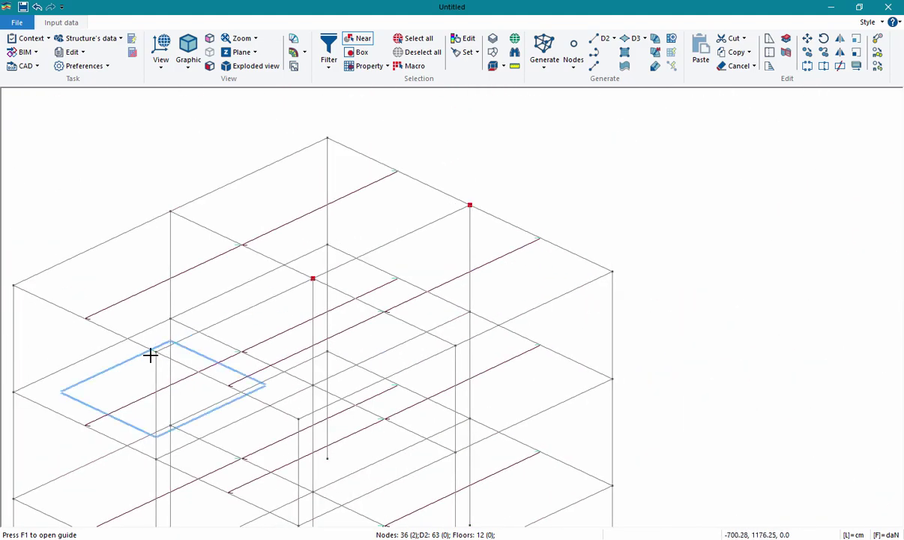
scroll(153, 352, up, 6)
click(160, 340)
scroll(236, 290, down, 8)
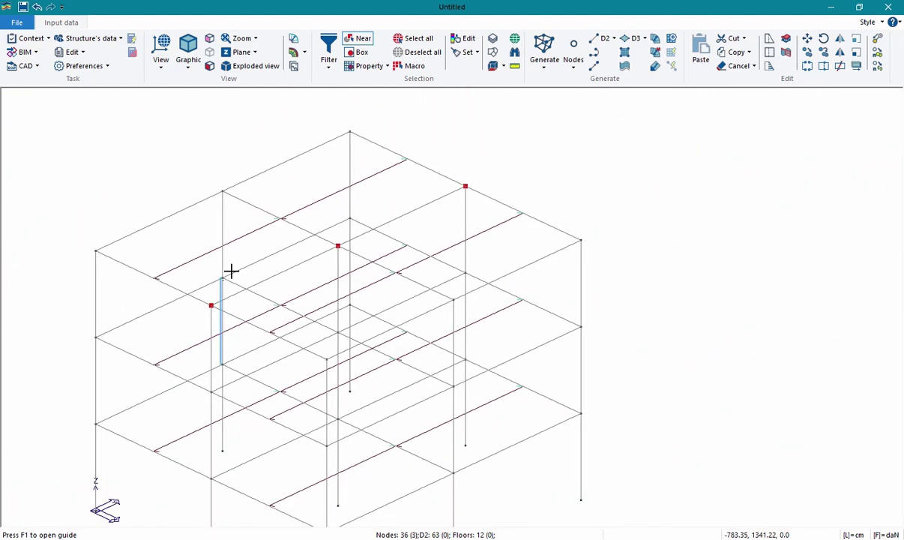
Step: Raise the selected nodes onto the roof plane through points (1000, 1100, 900), (1000, 550, 900) and (500, 550, 1050)
click(787, 44)
click(523, 234)
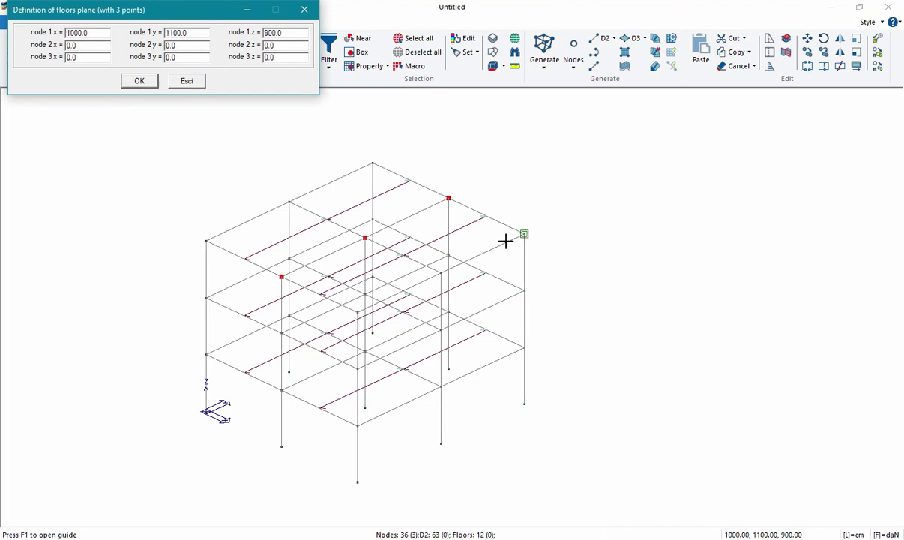
click(440, 272)
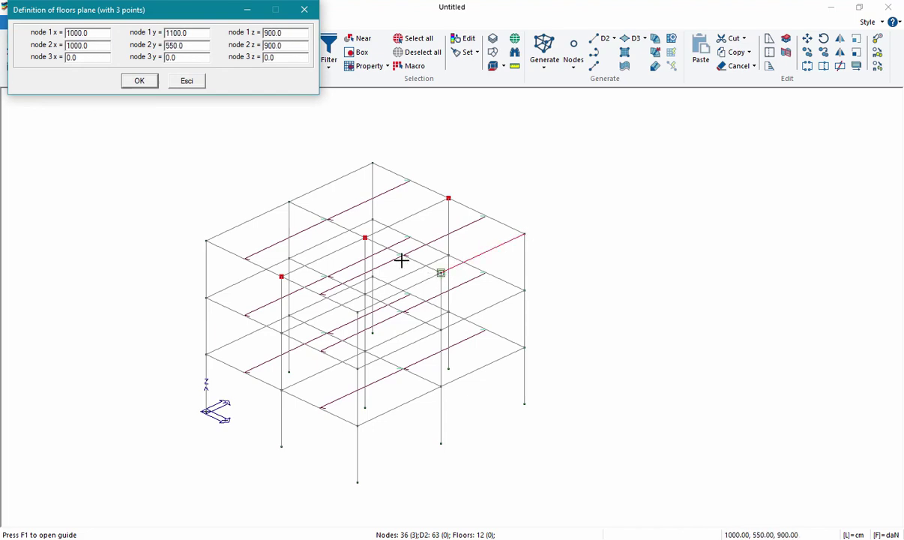
click(363, 238)
double_click(264, 57)
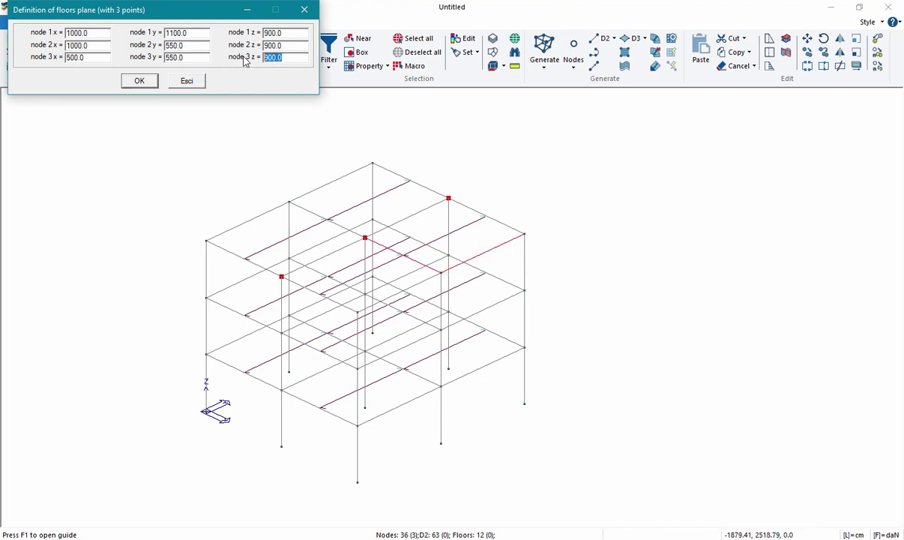
text(1050)
click(185, 81)
scroll(209, 144, down, 1)
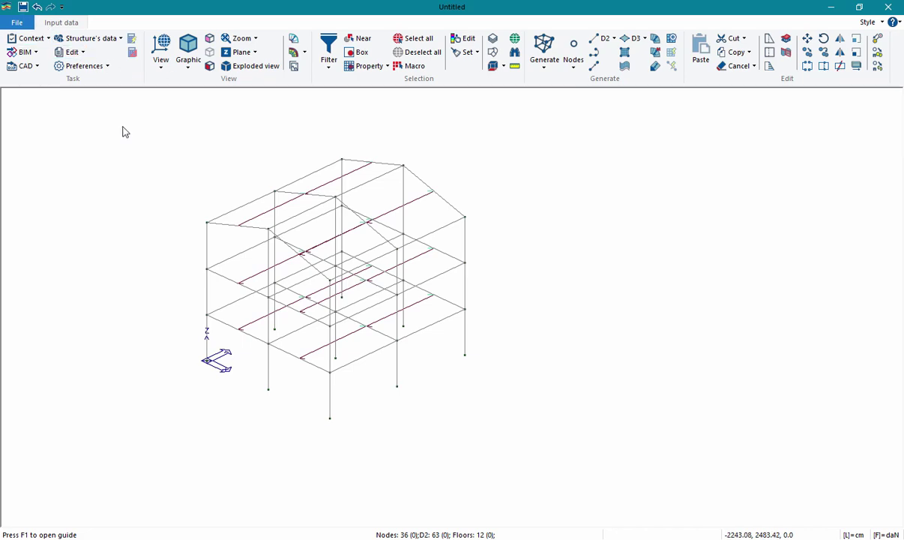
Step: Save the model on the Desktop under the file name 20190607
key(ctrl+s)
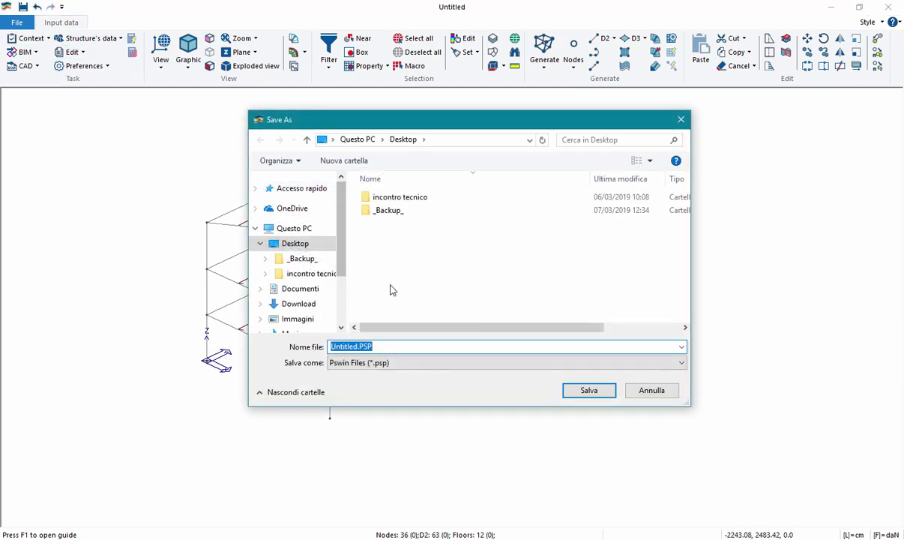
click(381, 348)
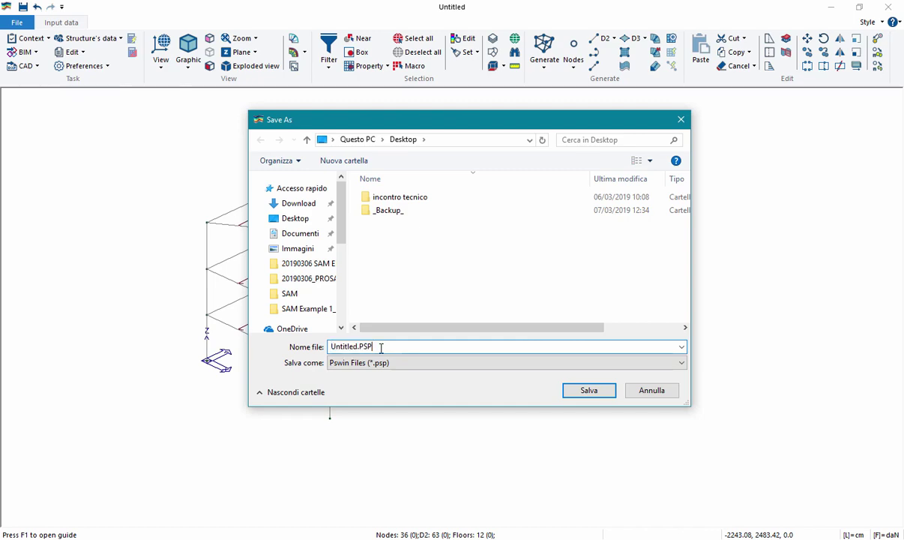
drag(381, 348, 264, 327)
text(20190607)
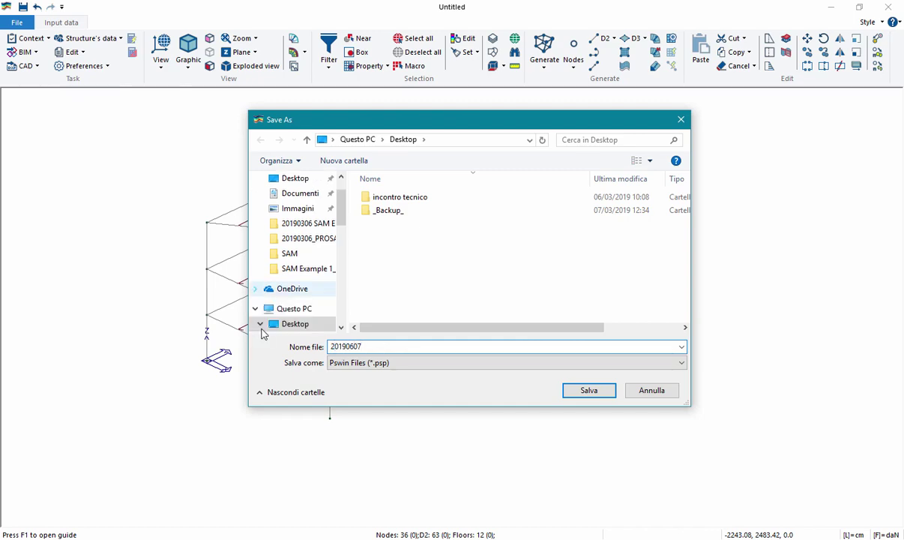
key(Return)
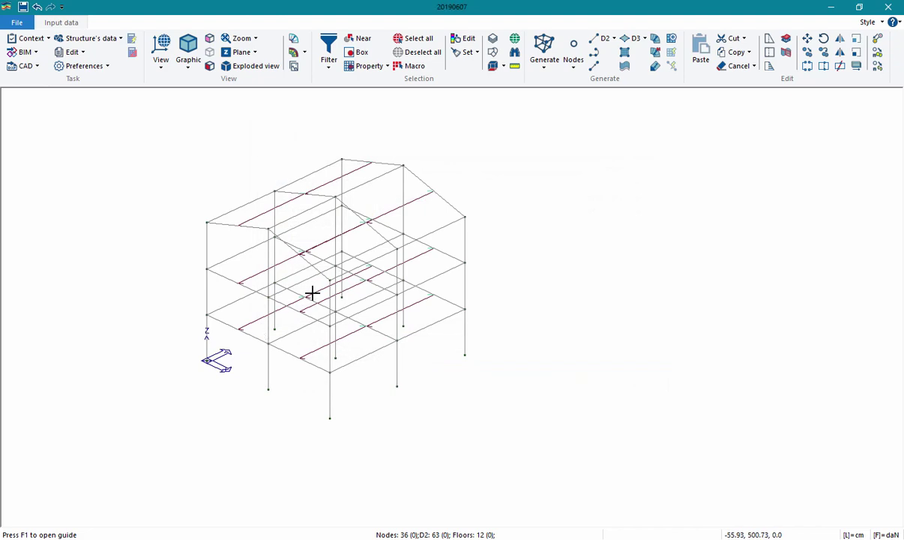
Step: Fit the whole frame in view and open the editable properties of the top-storey corner column at X=1000, Y=1100
click(162, 66)
click(172, 81)
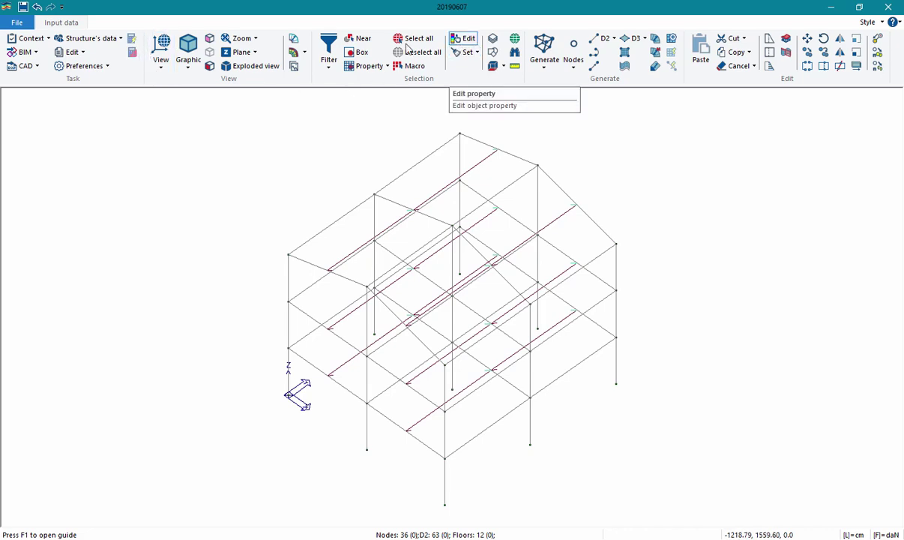
click(460, 43)
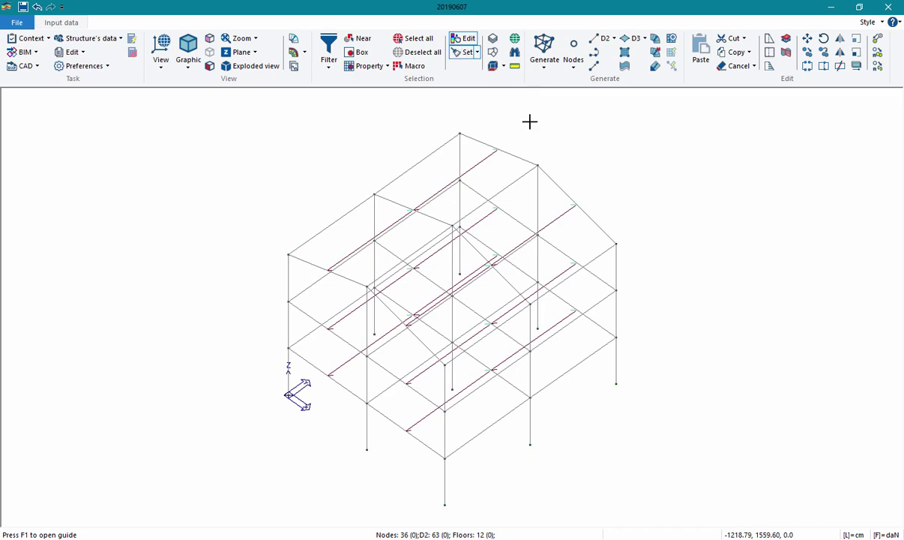
click(616, 259)
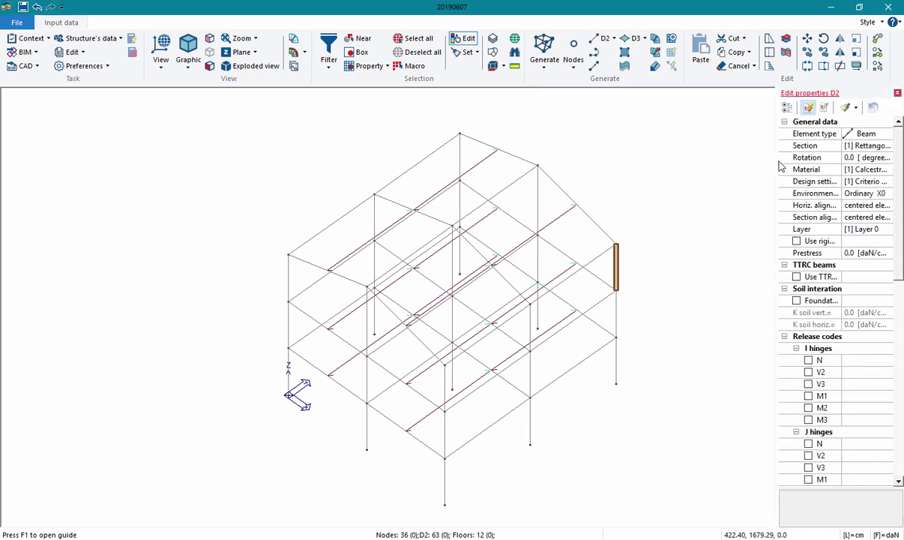
drag(779, 161, 607, 154)
Step: Review the column's element type, section, rotation, material, design settings, release codes and rebar scheme properties
click(720, 137)
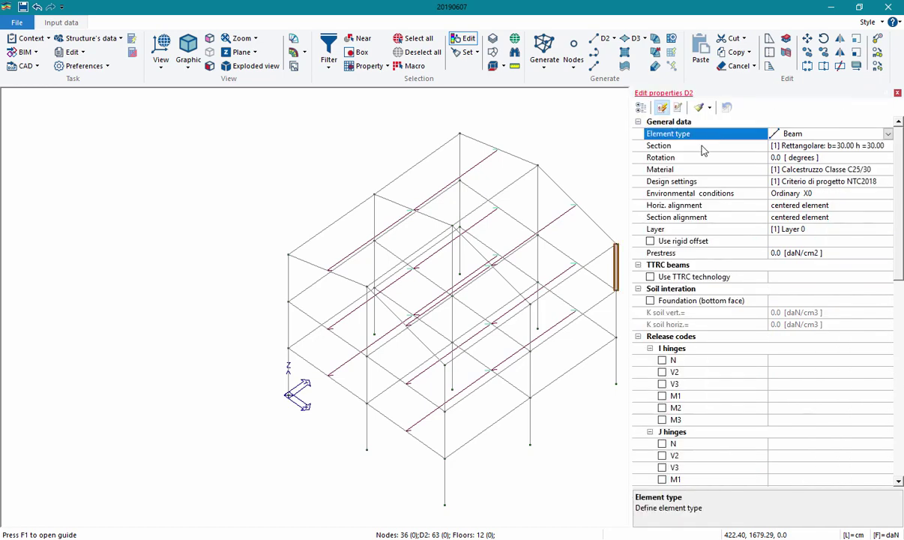
click(662, 146)
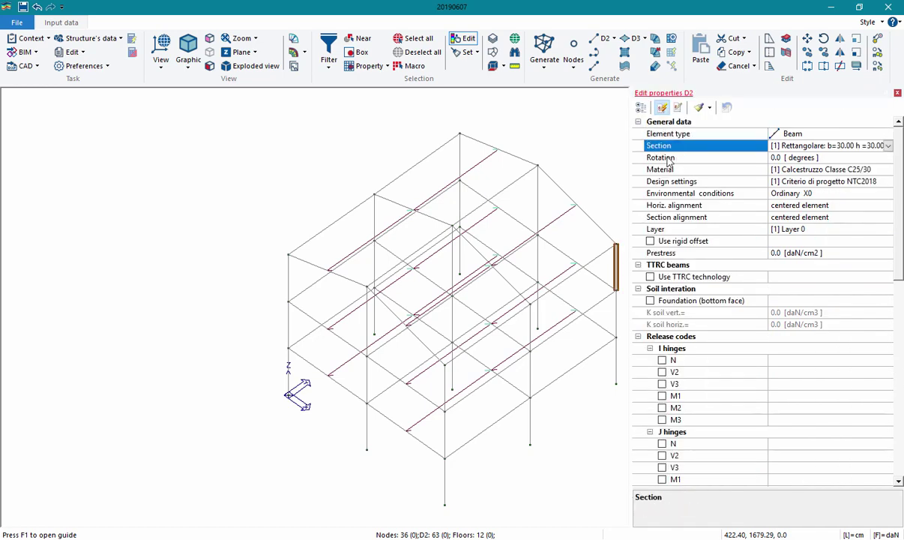
click(669, 159)
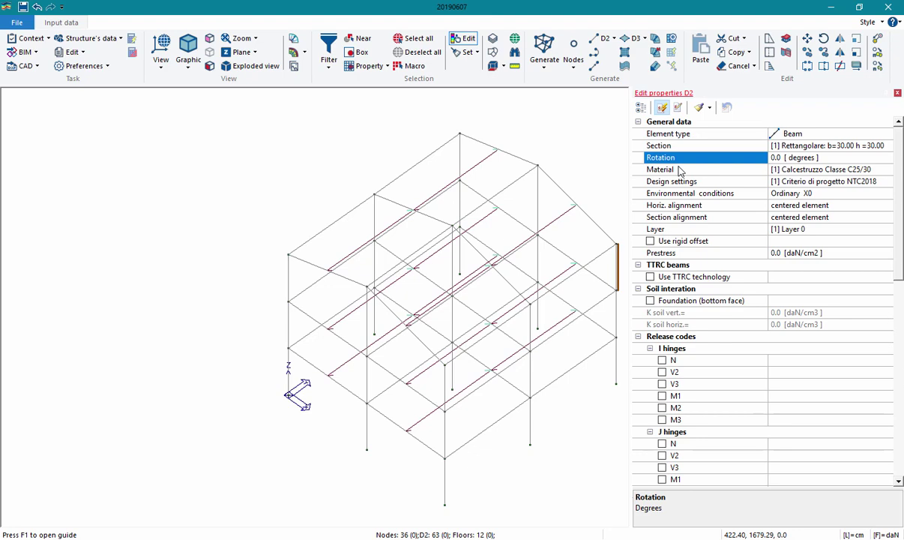
click(674, 170)
click(680, 184)
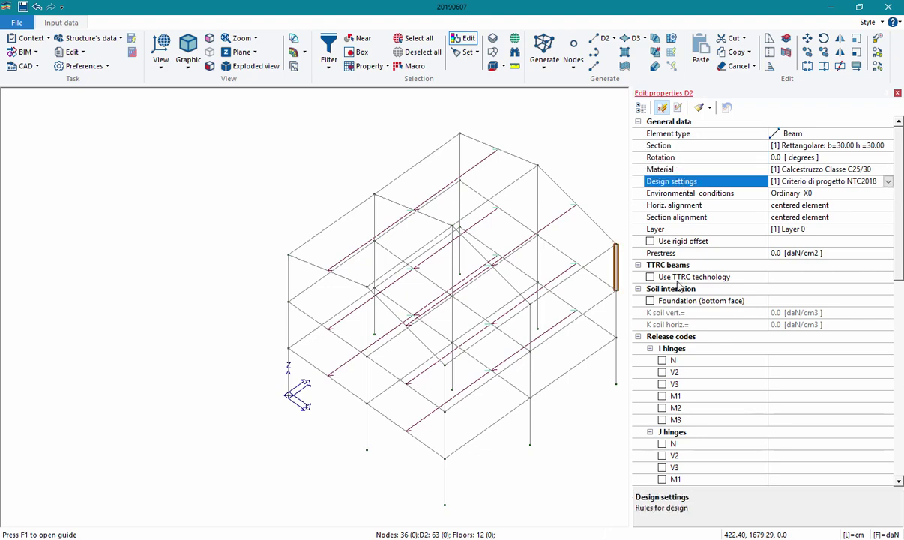
scroll(695, 338, down, 1)
scroll(686, 326, down, 1)
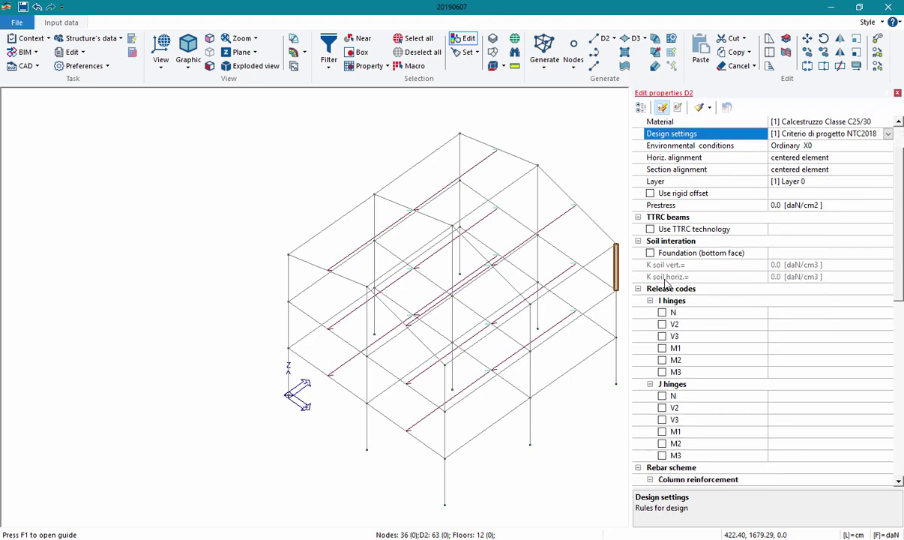
scroll(682, 312, down, 3)
scroll(682, 312, up, 3)
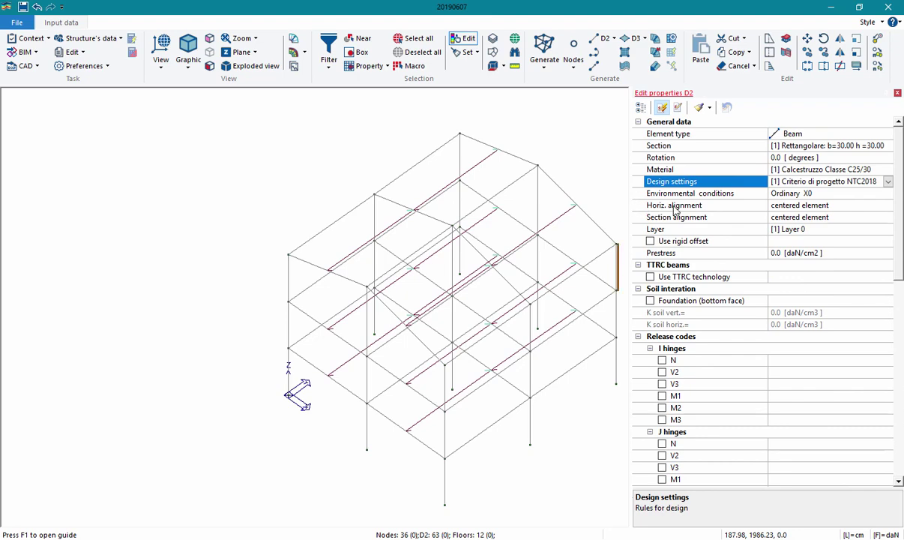
Step: Assign section [1] Rettangolare b=30.00 h=30.00 to the column and close its properties
middle_drag(608, 139, 547, 142)
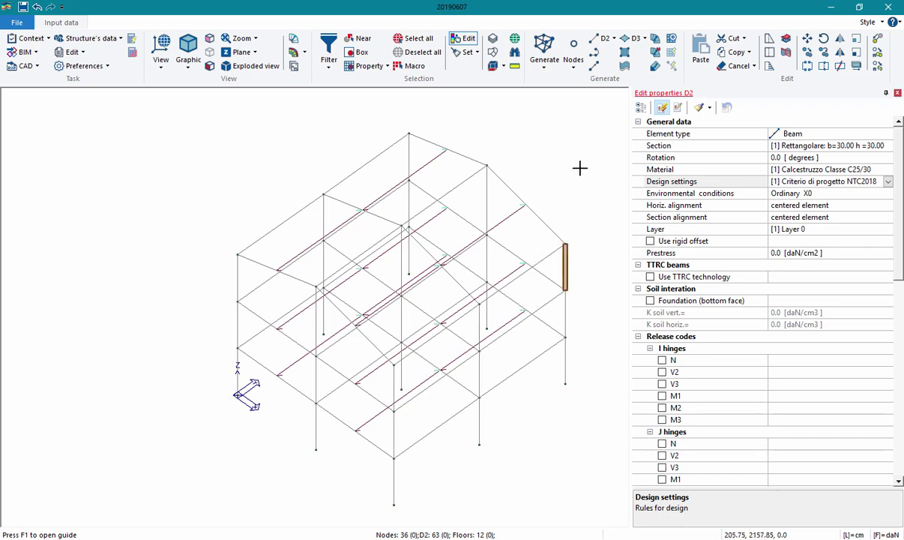
click(677, 147)
click(887, 145)
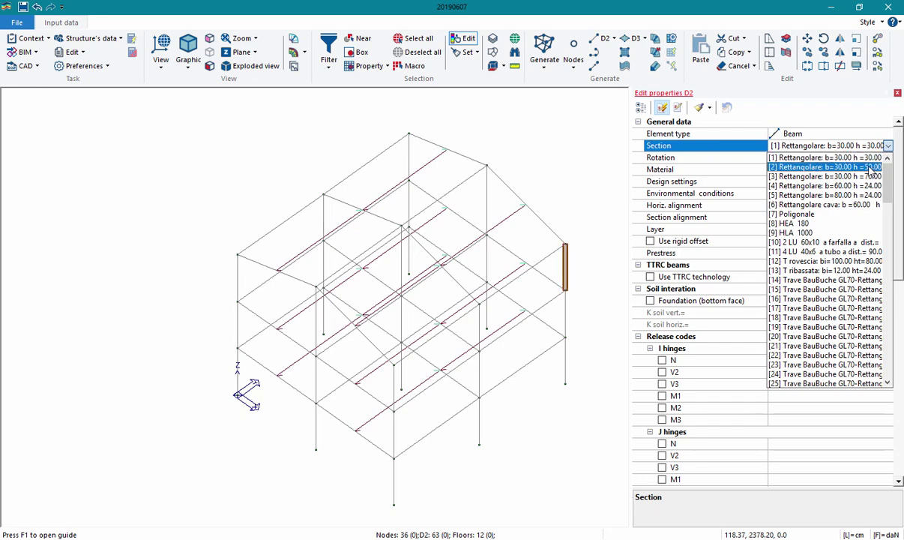
click(873, 158)
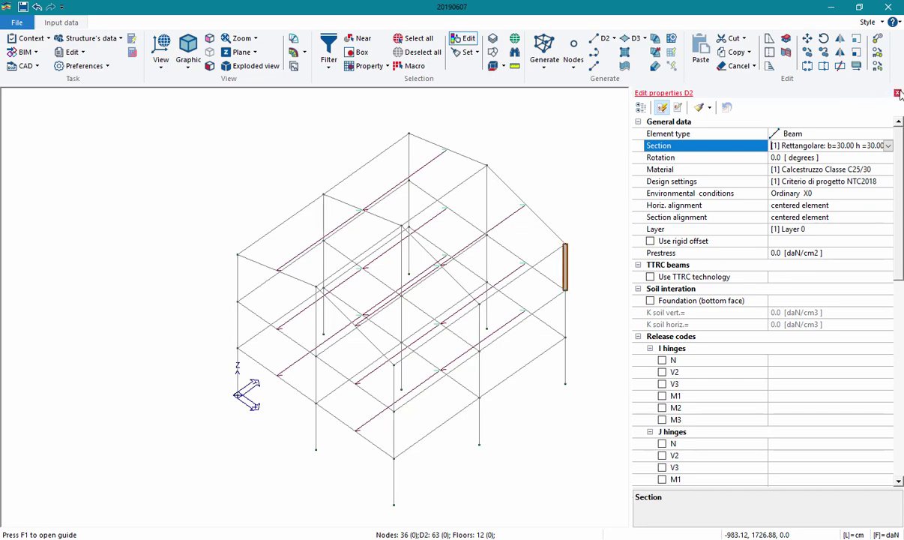
key(Escape)
Step: Redefine section 1 in the Table of Sections as rectangular with height 50 cm, intended for r.c. elements, and apply it
click(101, 38)
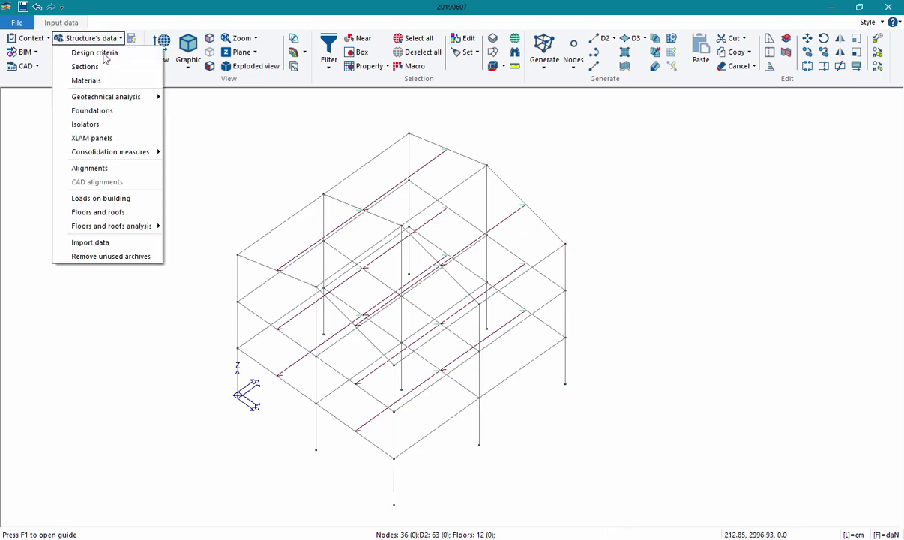
click(86, 66)
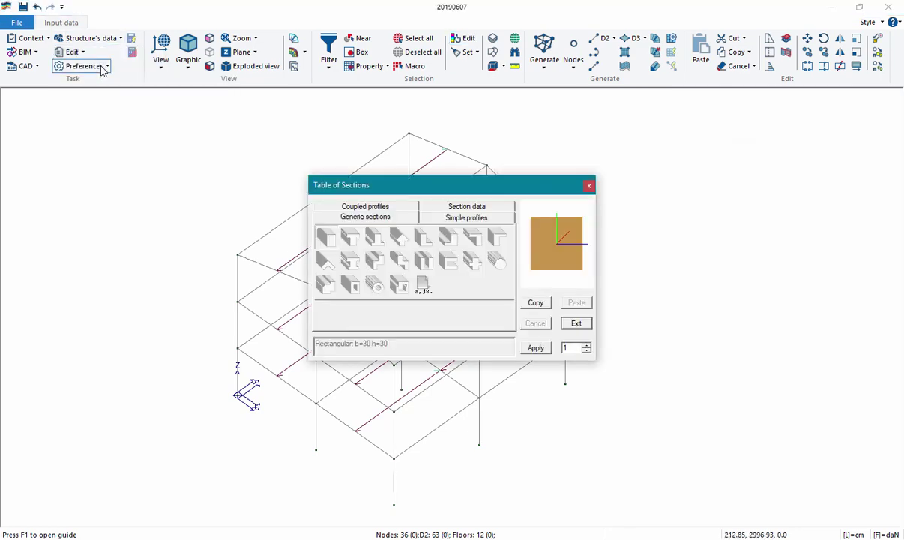
double_click(326, 236)
click(422, 222)
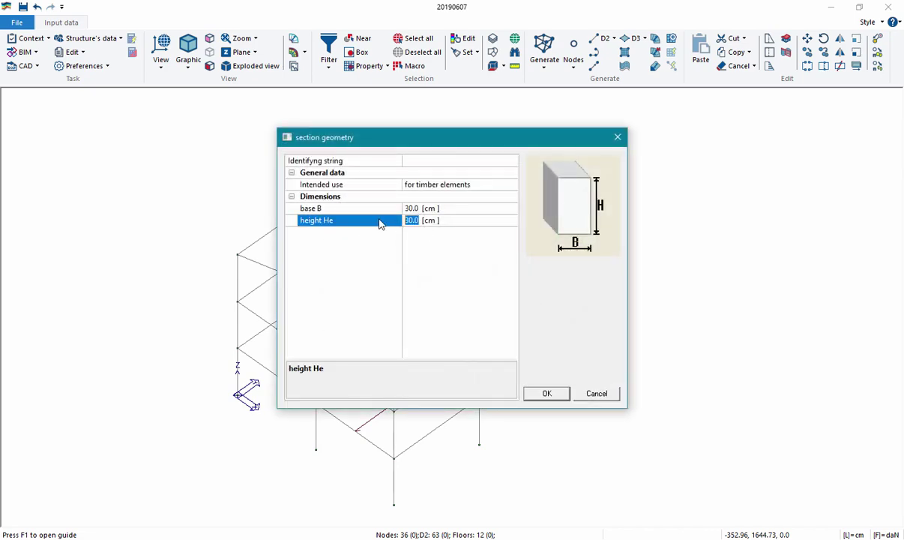
text(5)
click(509, 187)
click(486, 196)
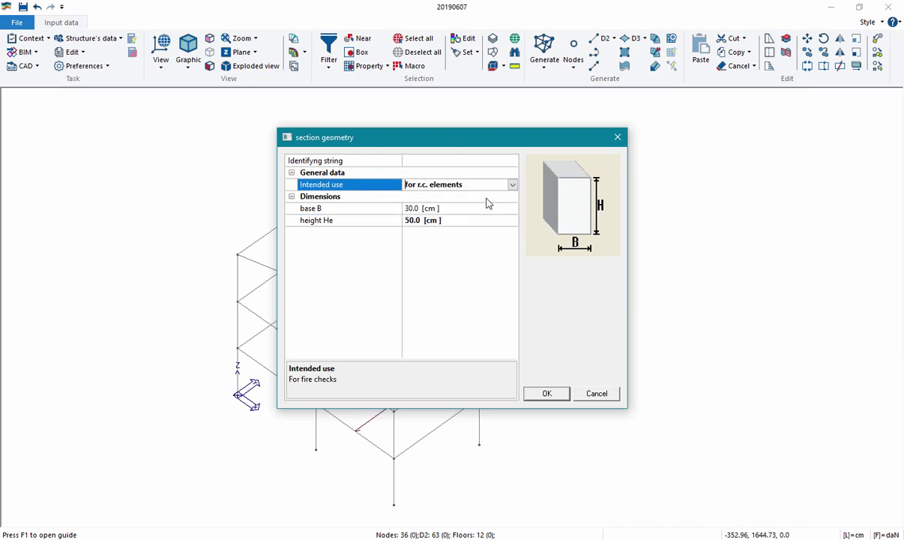
click(546, 392)
click(536, 347)
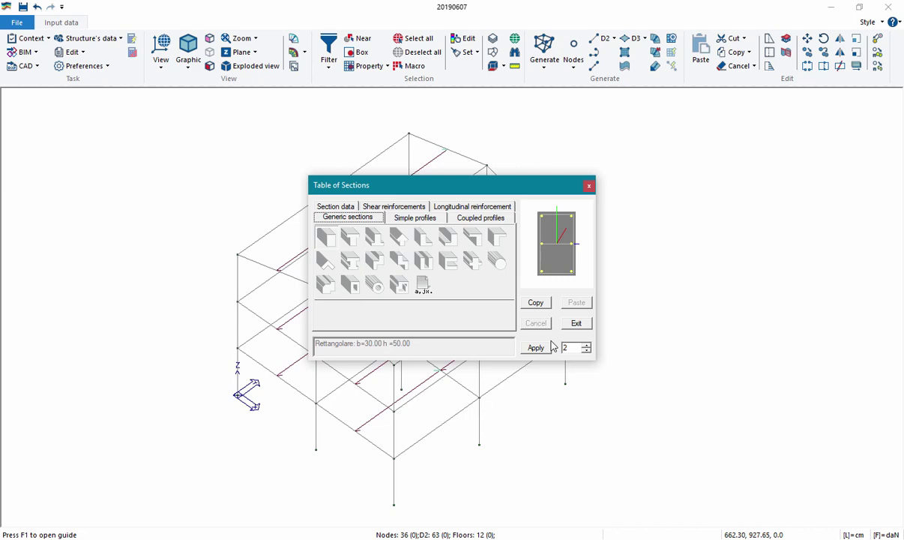
Step: Set the height of rectangular section 2 to 40 cm and apply the change
double_click(326, 237)
click(396, 221)
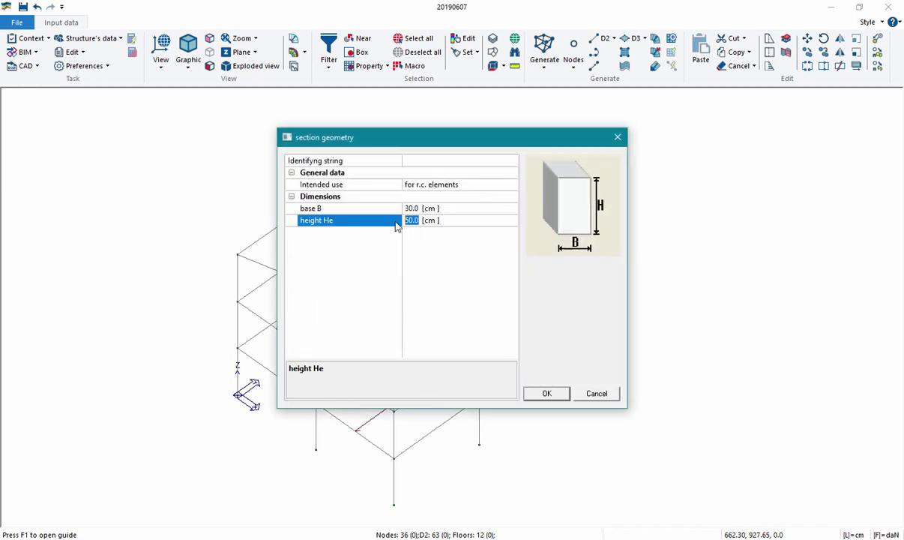
text(40)
click(547, 394)
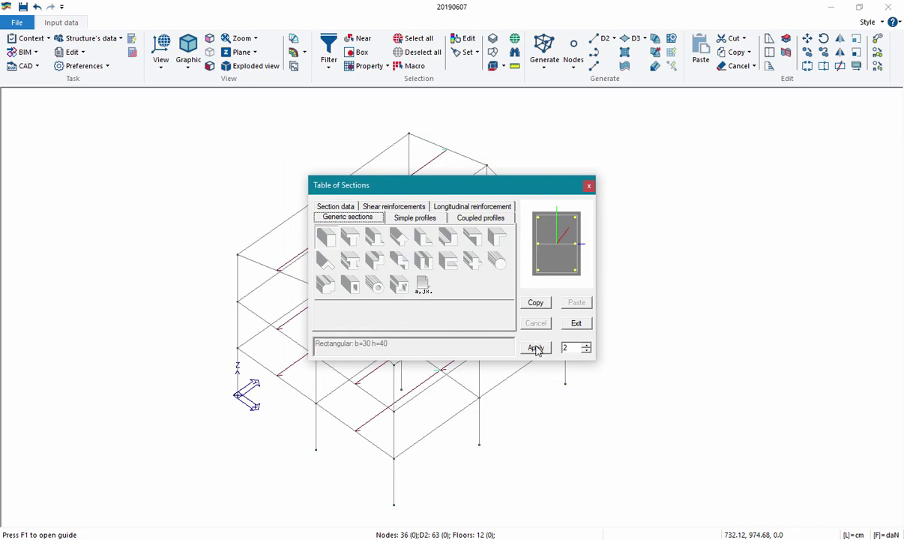
click(536, 348)
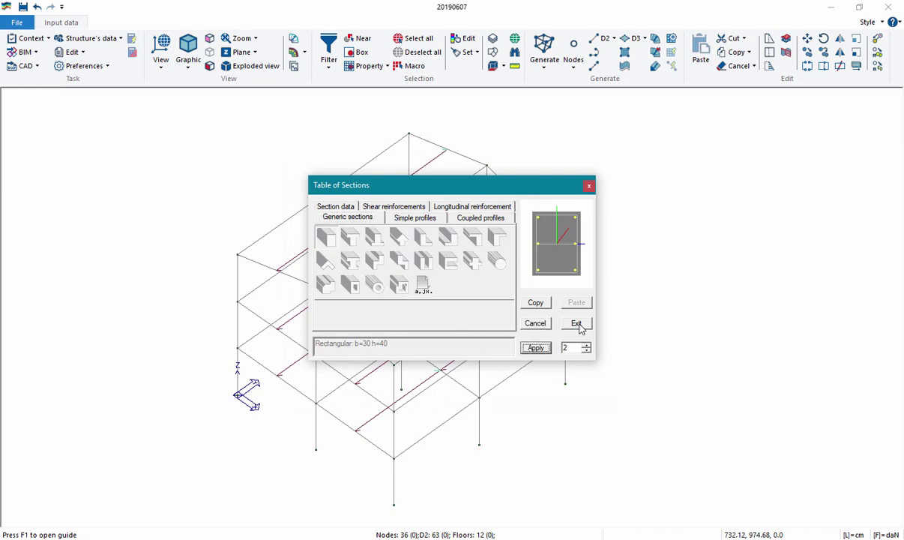
Step: Check section 2's shear reinforcement data, apply the section and close the Table of Sections
click(417, 209)
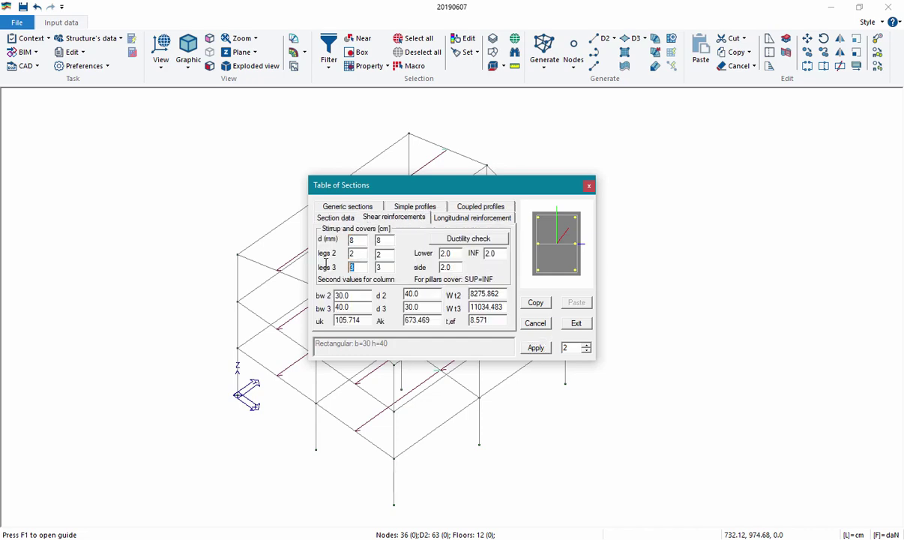
click(536, 349)
click(576, 325)
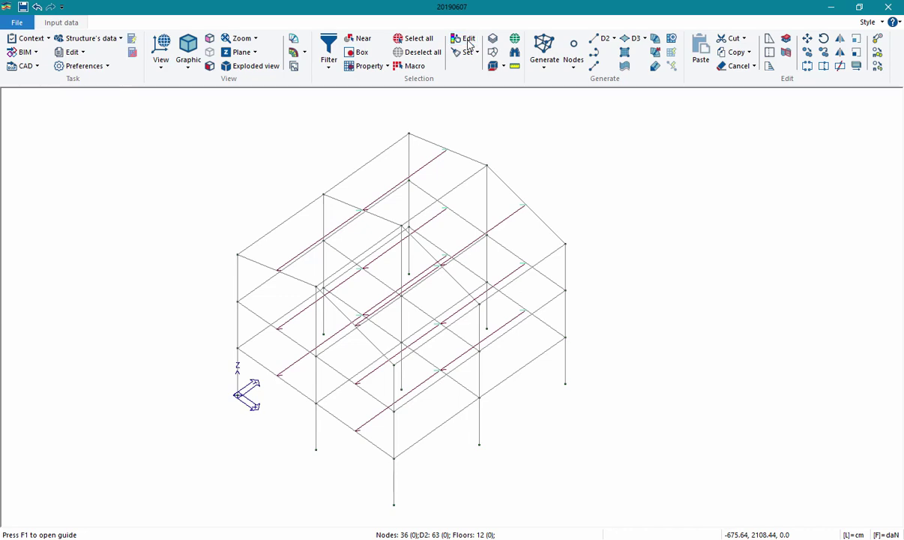
Step: Assign section [2] Rectangular: b=30 h=40 to one first-floor perimeter beam
click(545, 349)
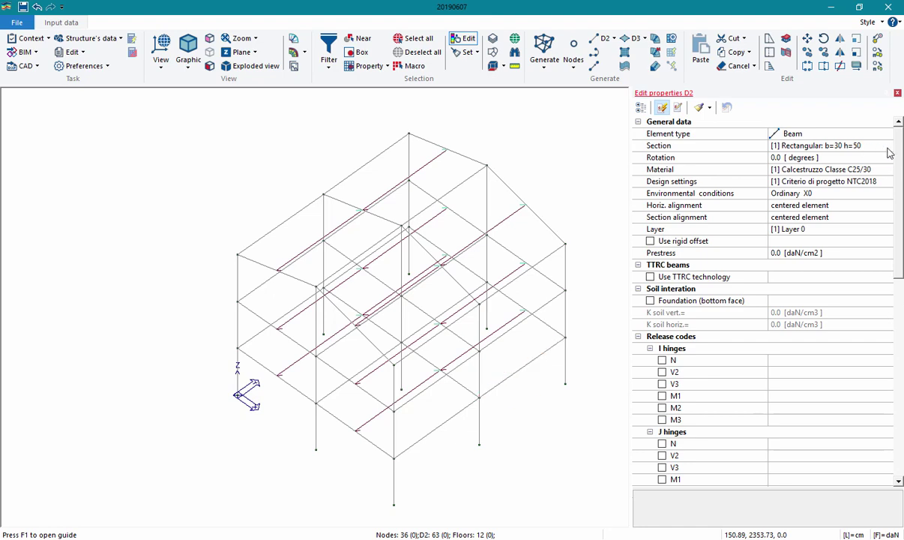
click(824, 146)
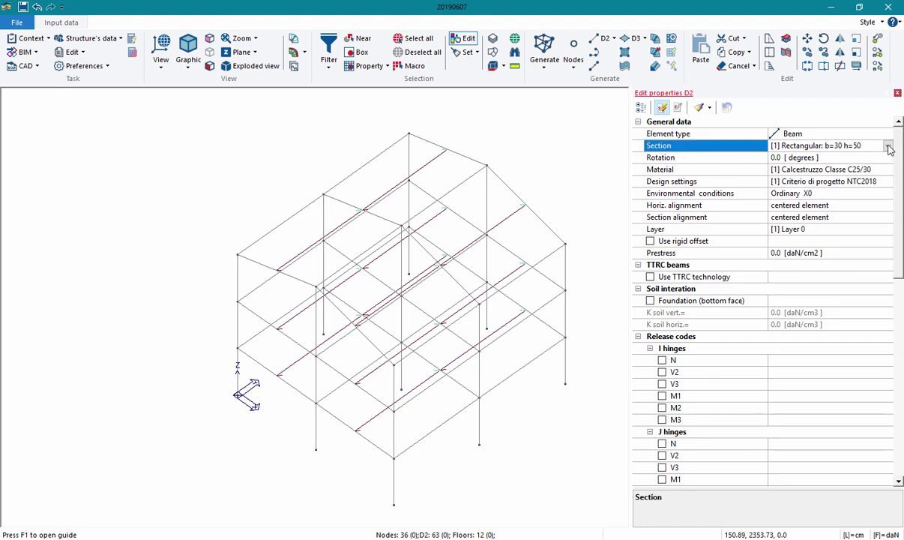
click(837, 144)
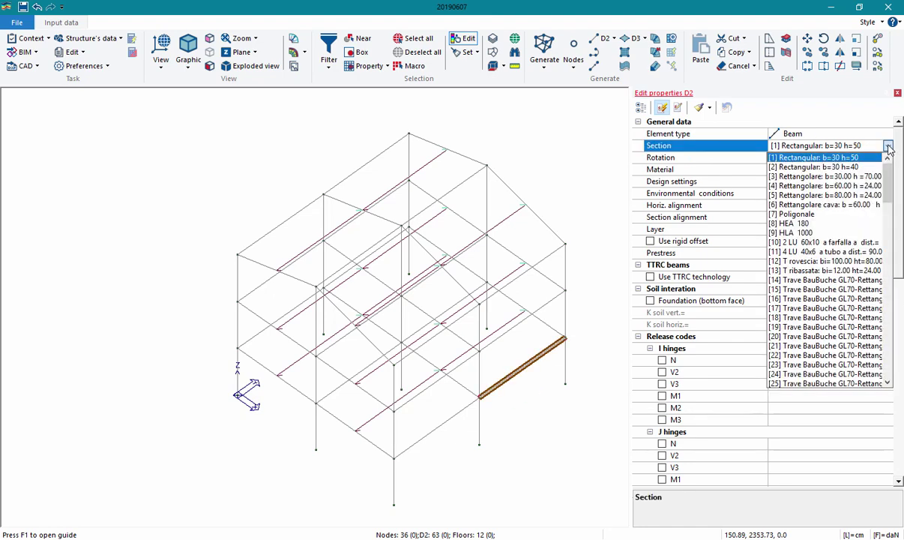
click(829, 167)
click(829, 169)
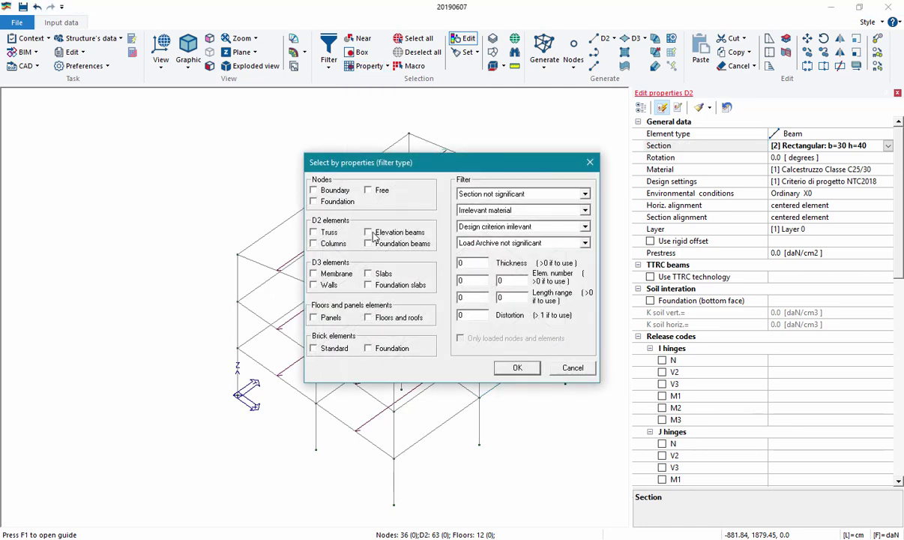
Step: Filter-select all elevation beams and assign them section [2] Rectangular: b=30 h=40
click(518, 368)
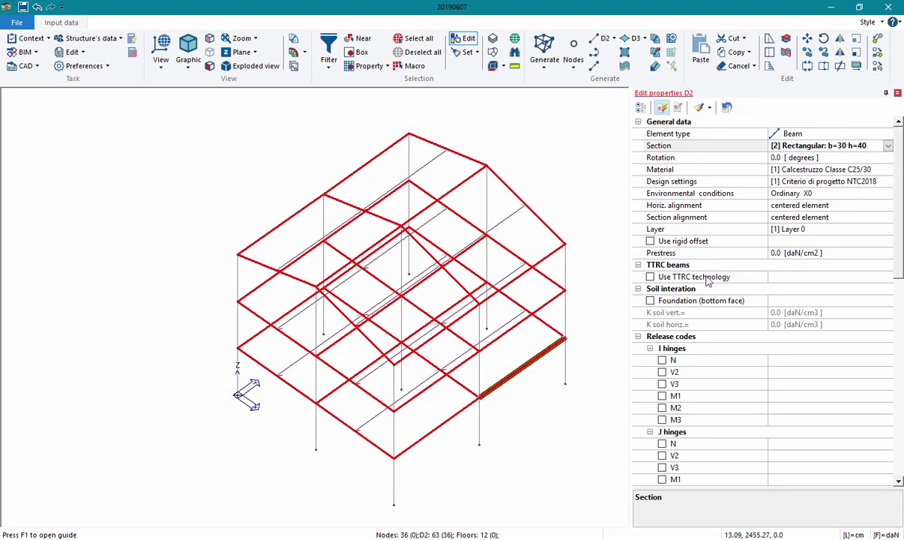
click(652, 146)
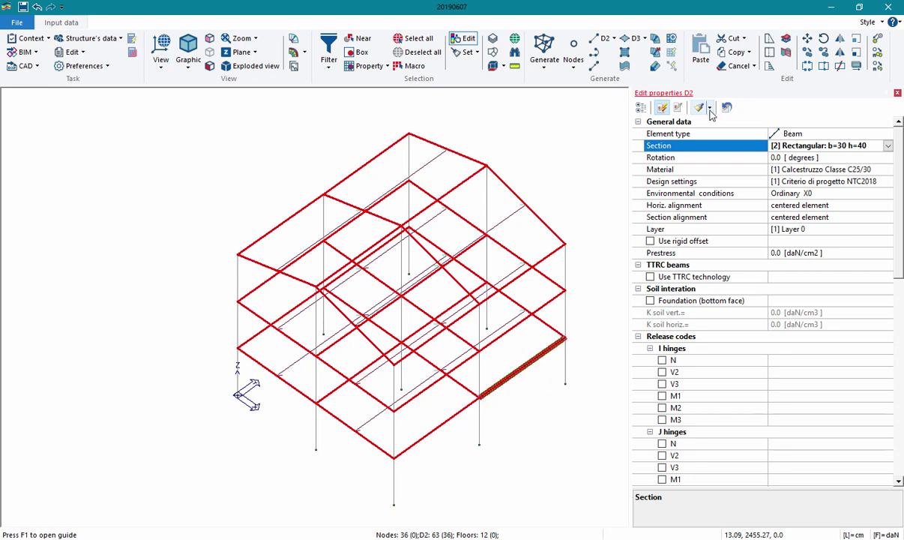
click(709, 108)
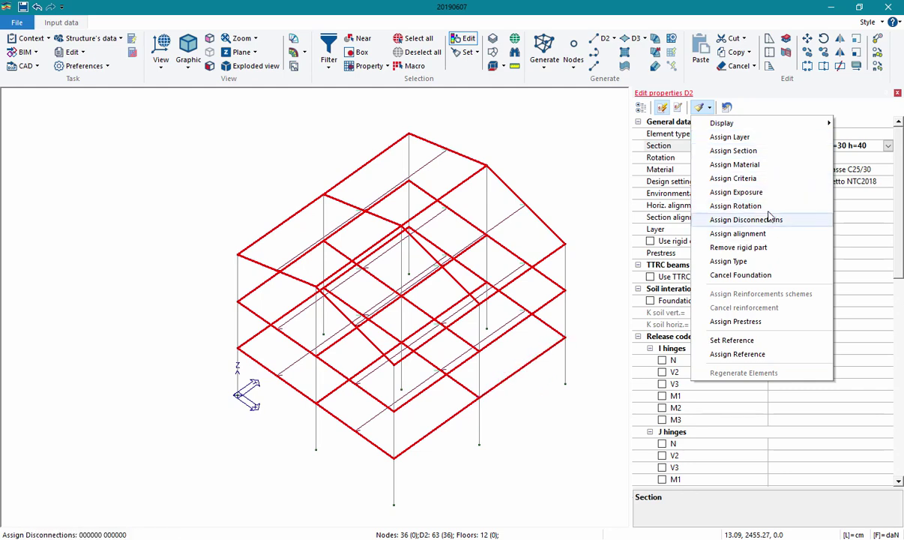
click(733, 150)
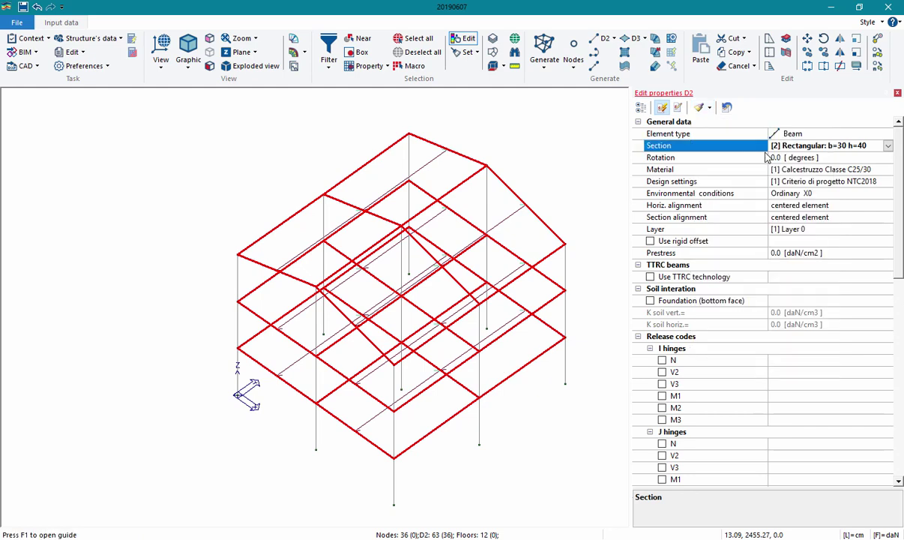
Step: Check the section assigned to a second-level perimeter beam, and close the element's properties
click(463, 39)
click(256, 315)
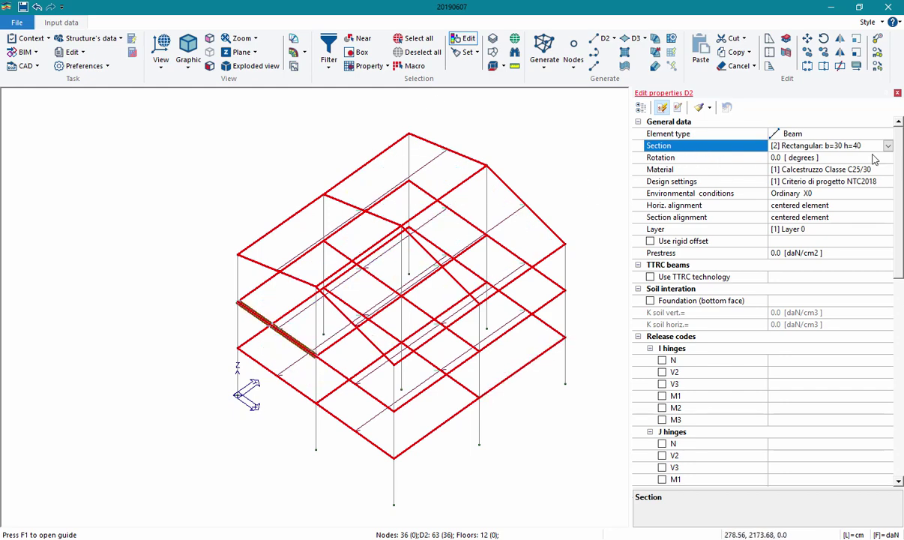
drag(867, 144, 753, 146)
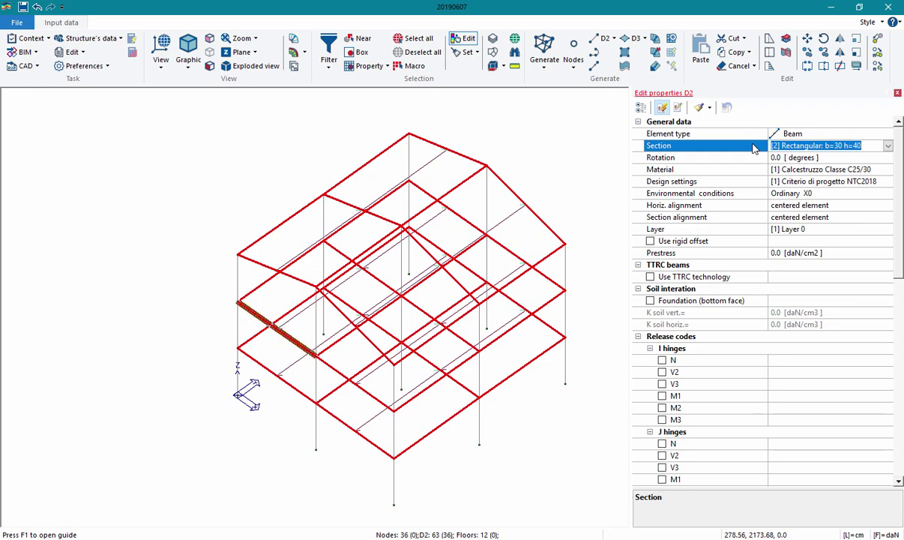
click(897, 92)
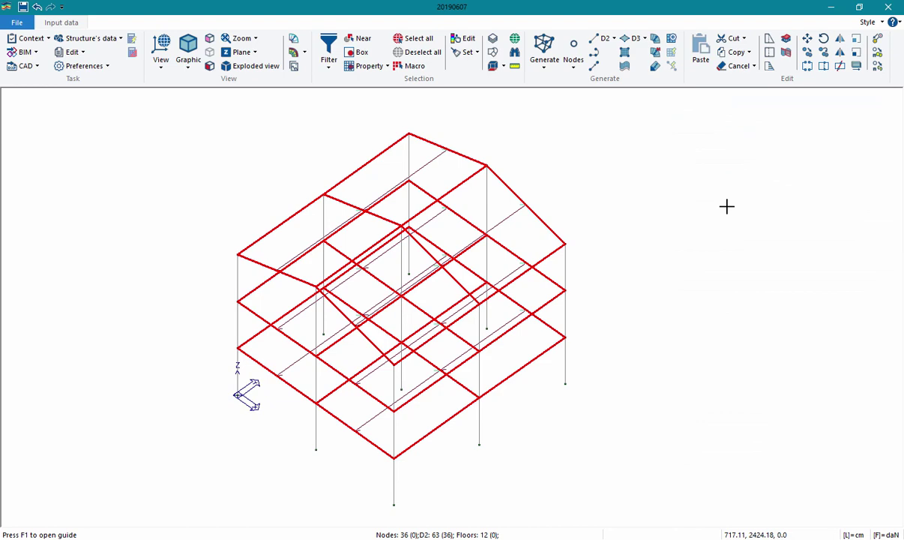
Step: Restrain the TX, TY and TZ translations of the corner column's base node at X 1000, Y 1100 cm
click(462, 38)
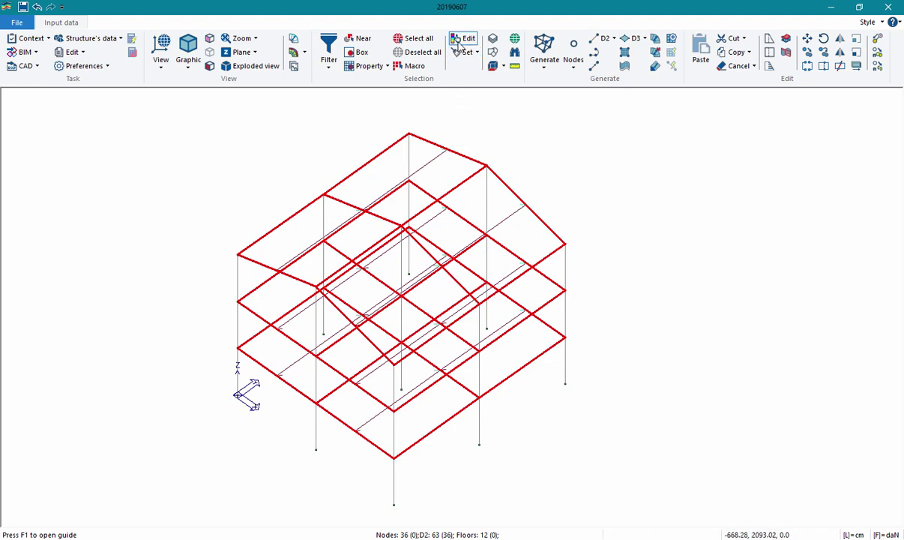
click(565, 382)
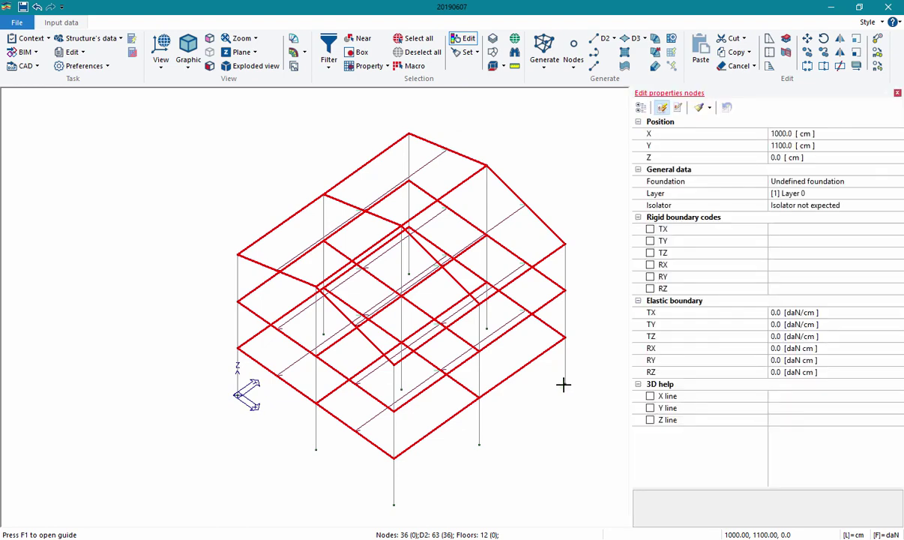
click(649, 230)
click(650, 230)
click(649, 240)
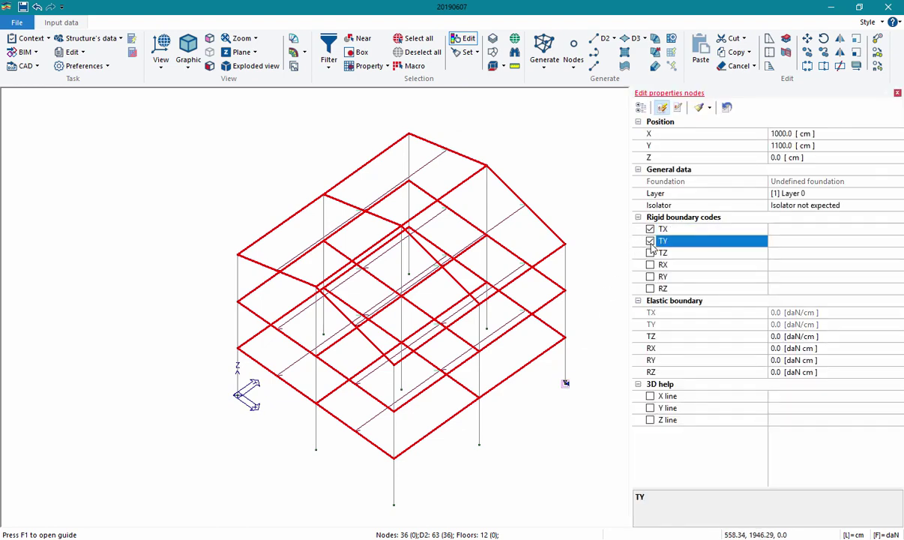
click(650, 241)
click(650, 253)
click(650, 252)
Step: Restrain the RX, RY and RZ rotations of the same base node to make it fully fixed
scroll(591, 402, up, 1)
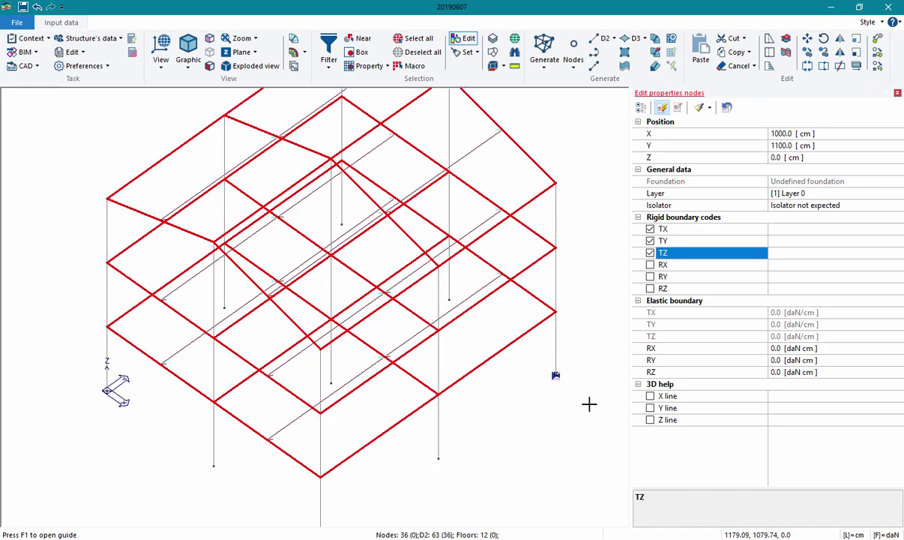
scroll(589, 397, up, 1)
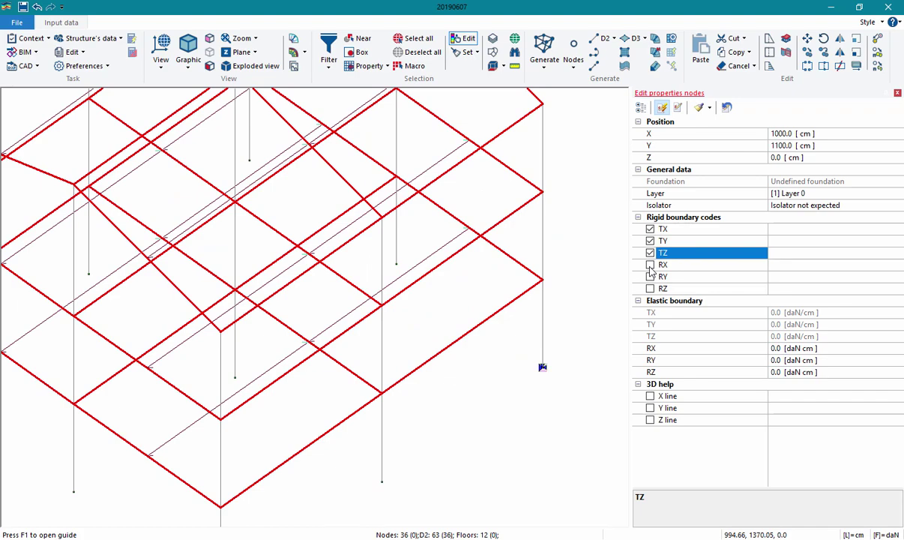
scroll(534, 362, up, 1)
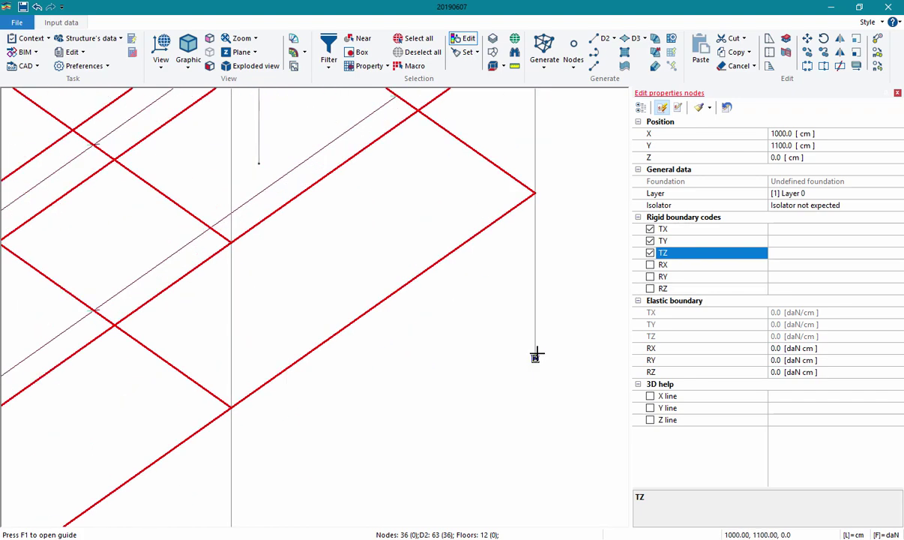
click(650, 266)
click(651, 277)
click(651, 289)
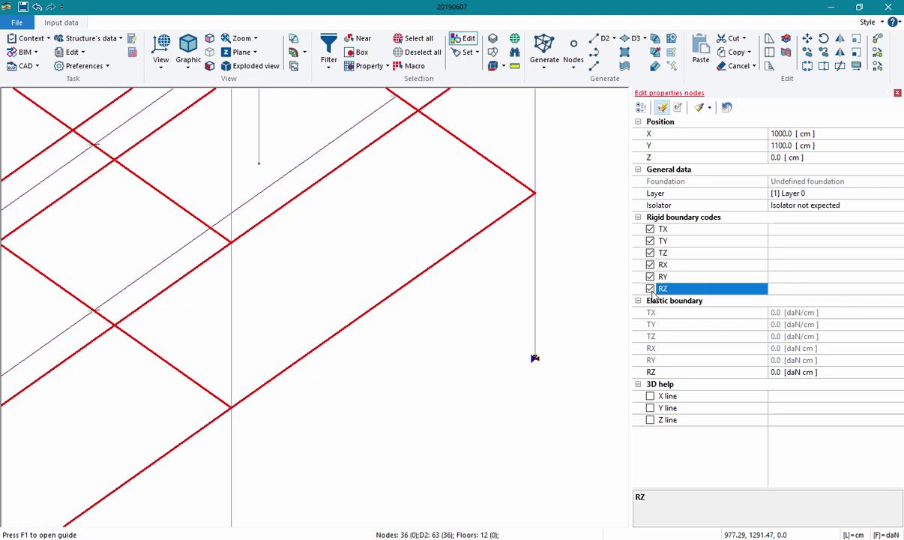
click(660, 229)
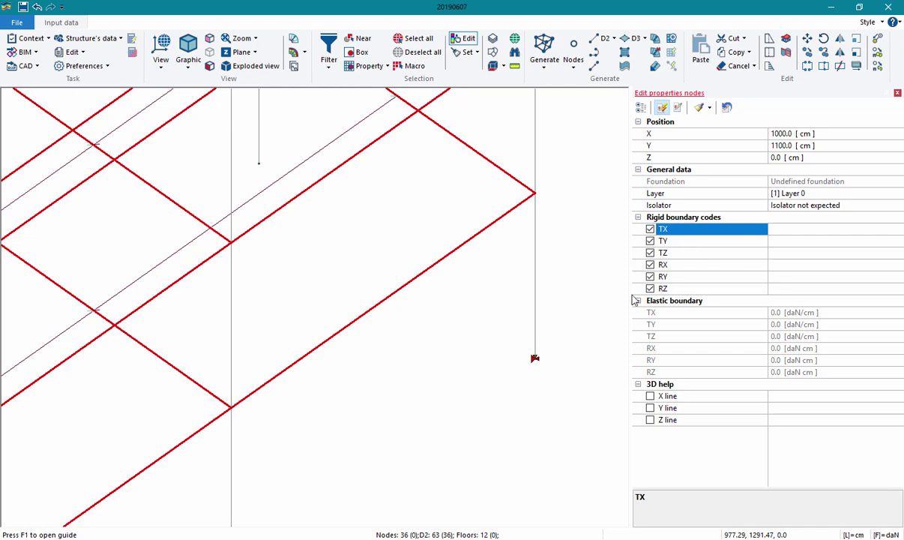
Step: Clear the beam selection and box-select all the column base nodes
scroll(492, 272, down, 1)
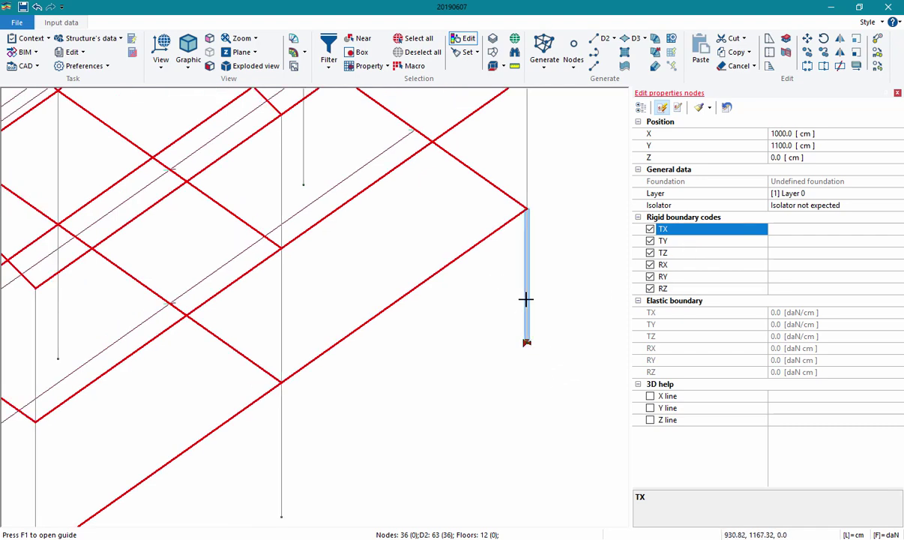
scroll(526, 301, down, 1)
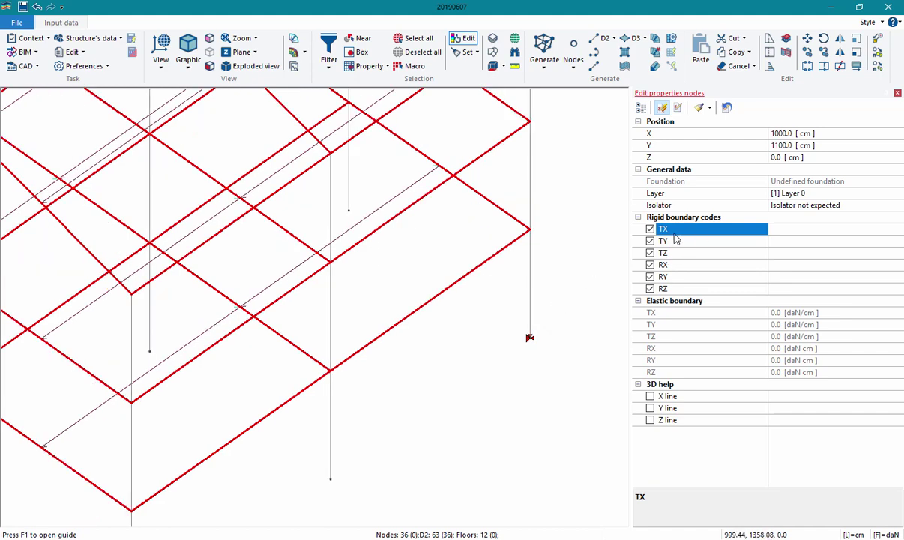
scroll(581, 332, down, 1)
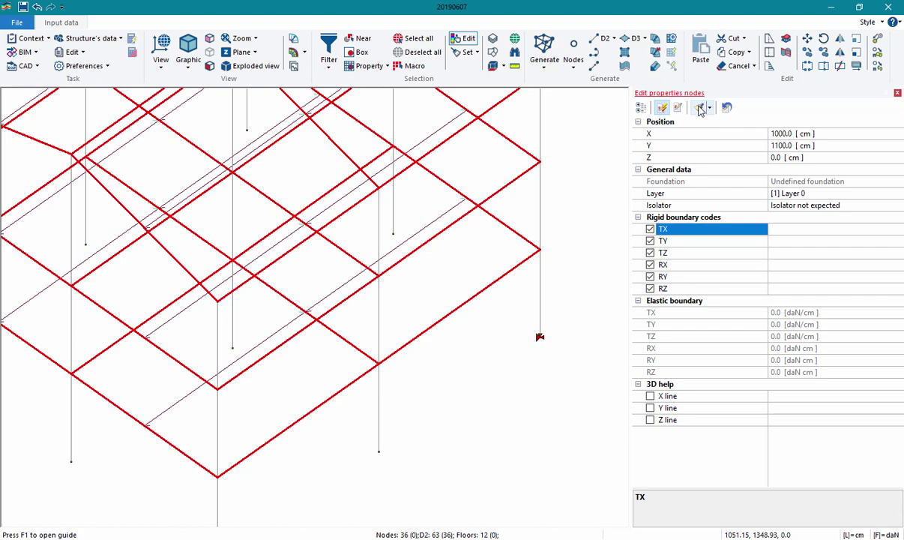
click(422, 53)
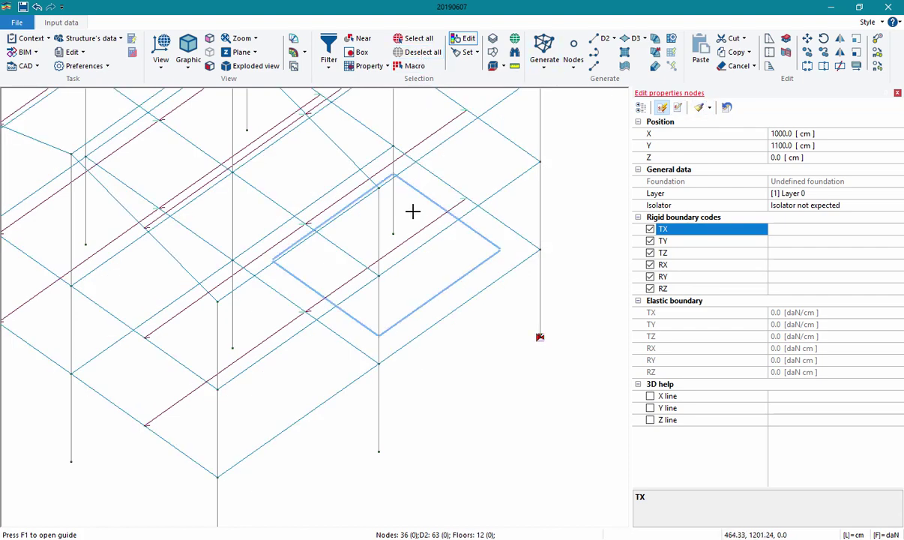
scroll(375, 191, down, 2)
click(160, 60)
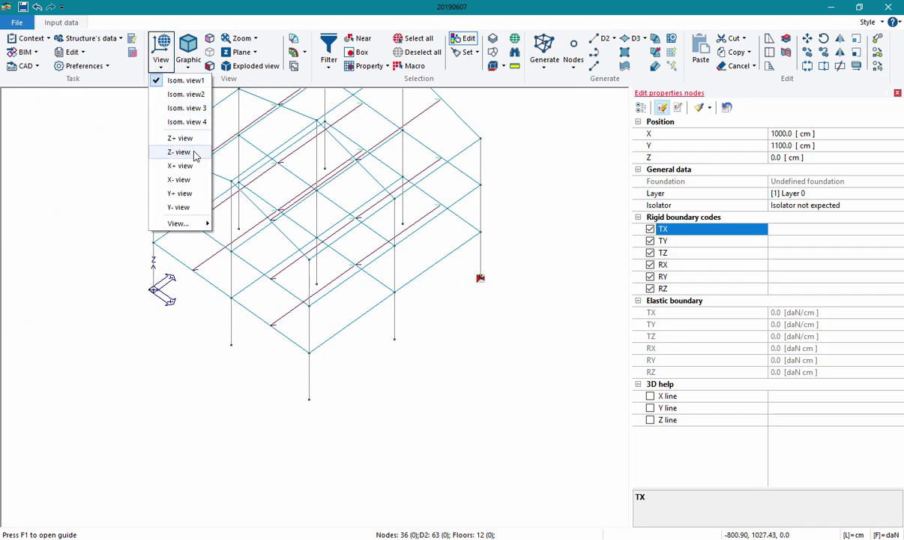
click(180, 166)
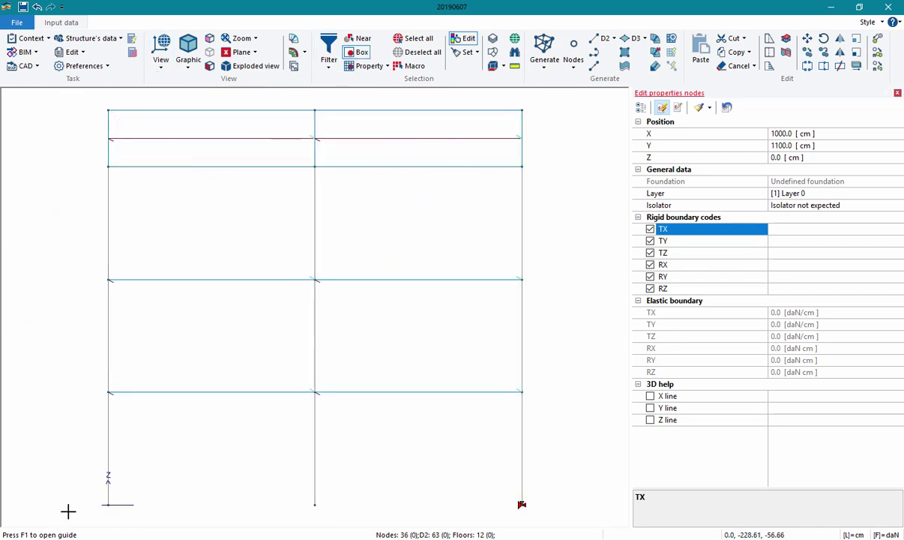
drag(74, 466, 531, 504)
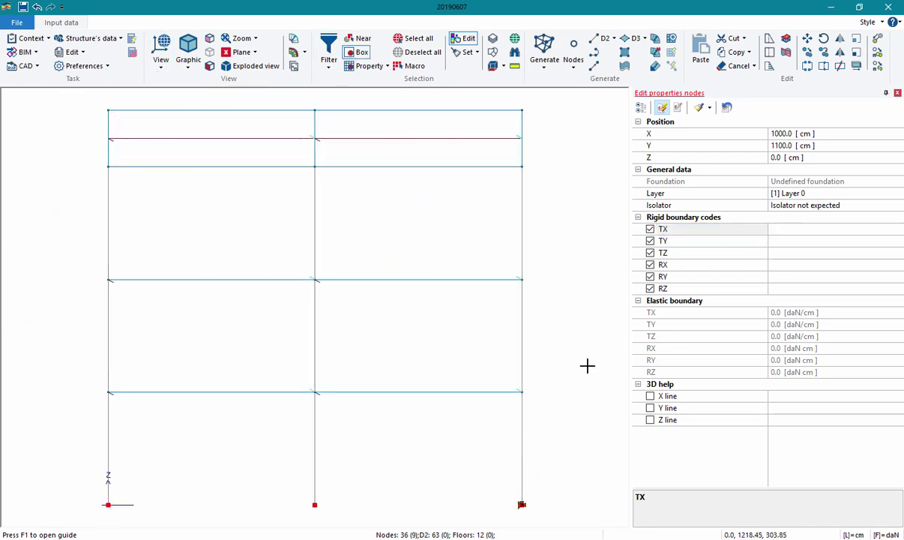
Step: Assign the fully fixed rigid boundary to the selected base nodes, close the node properties and restore the isometric view
click(709, 108)
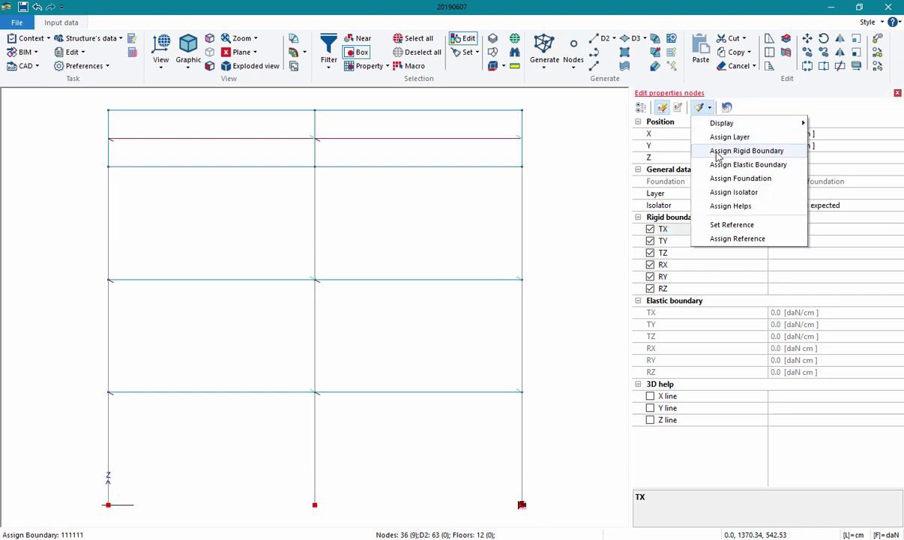
click(718, 151)
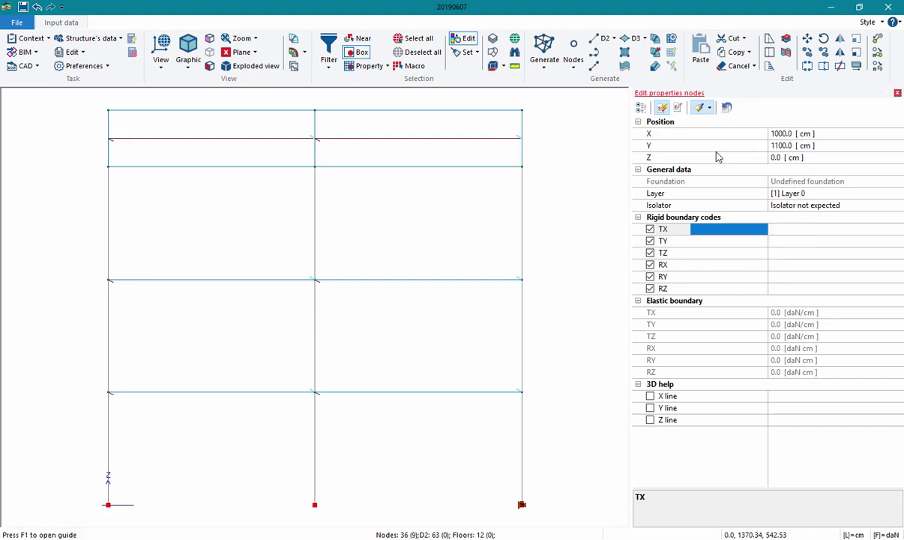
click(160, 60)
click(169, 88)
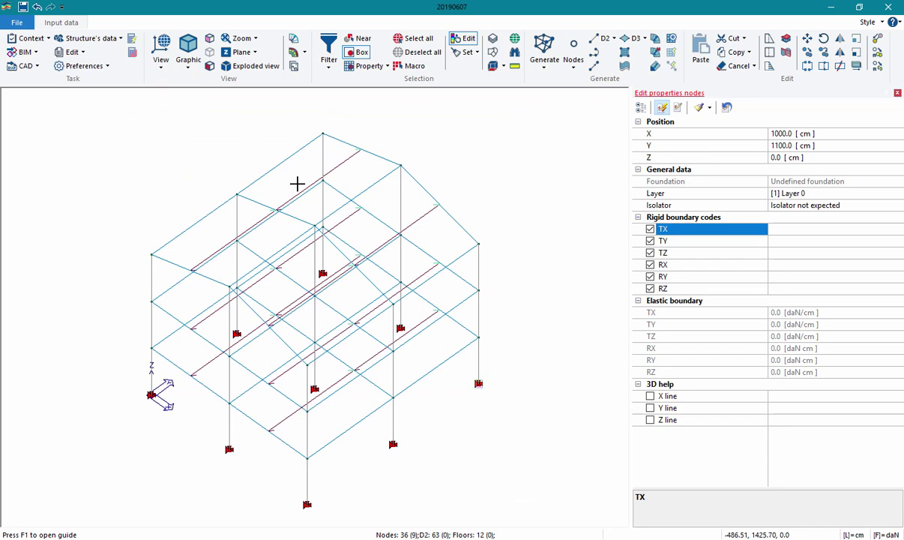
click(897, 93)
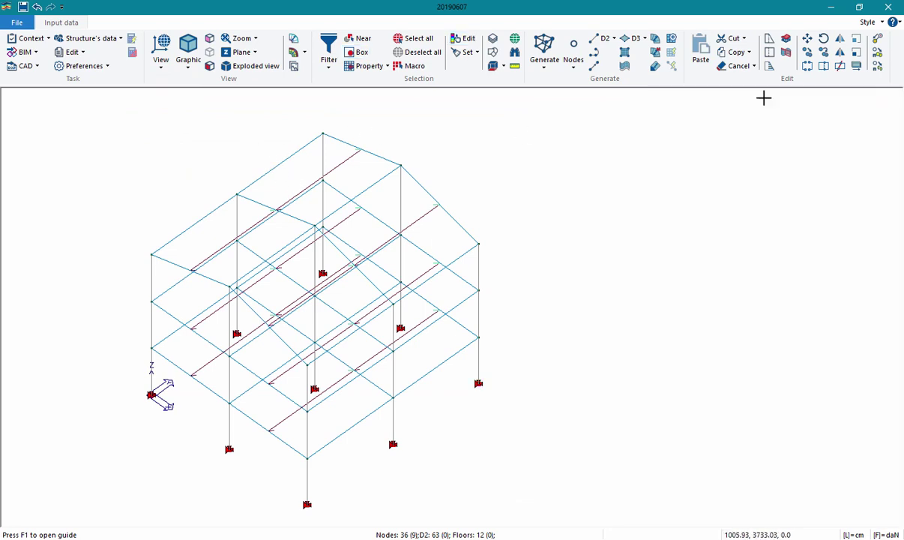
click(160, 66)
click(163, 79)
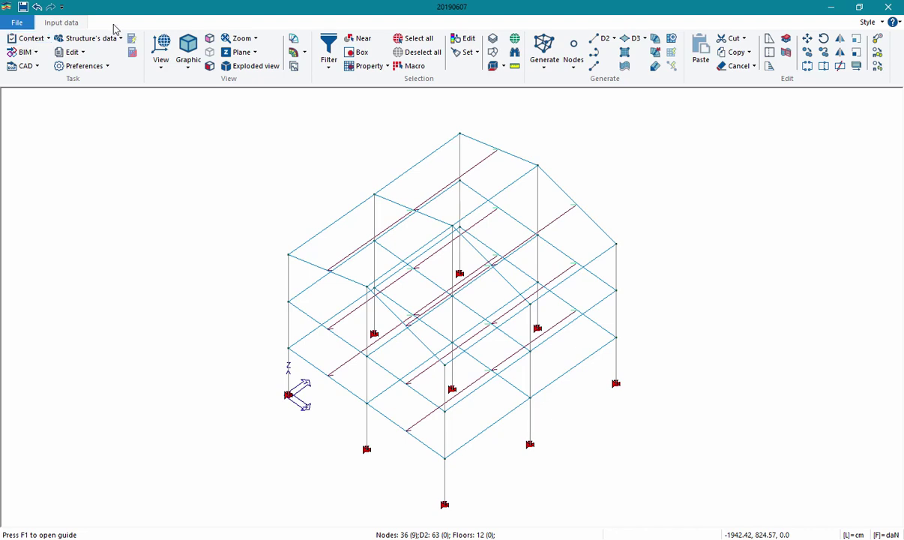
Step: Run the structure's data check and enlarge the status report to read its entries
click(31, 39)
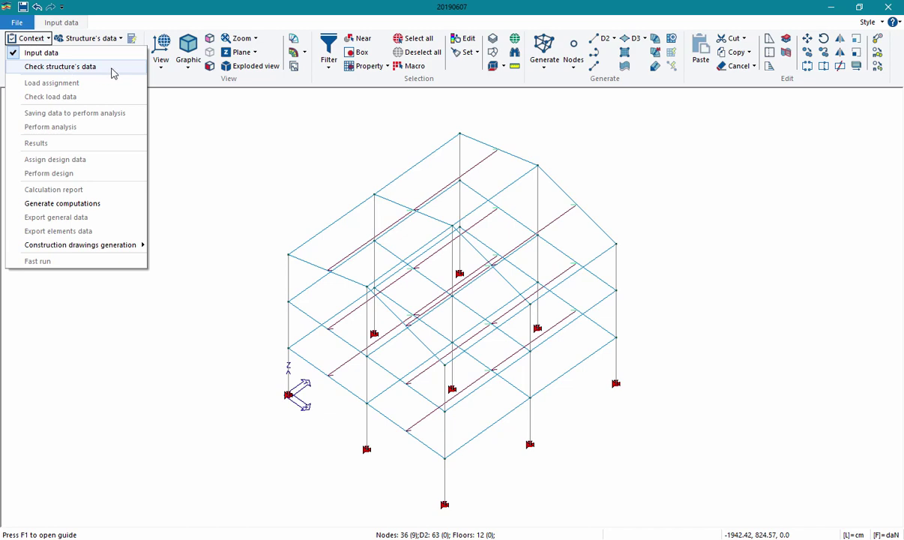
click(112, 66)
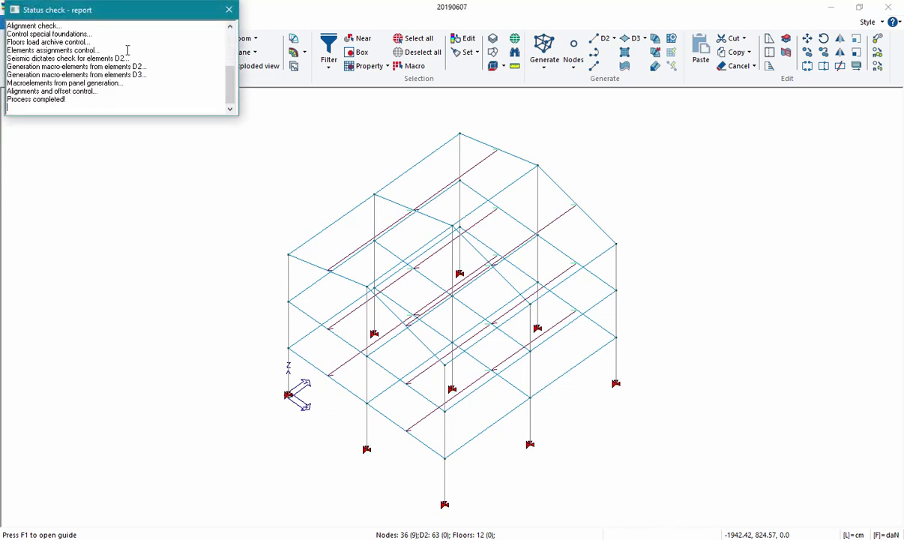
drag(129, 30, 167, 86)
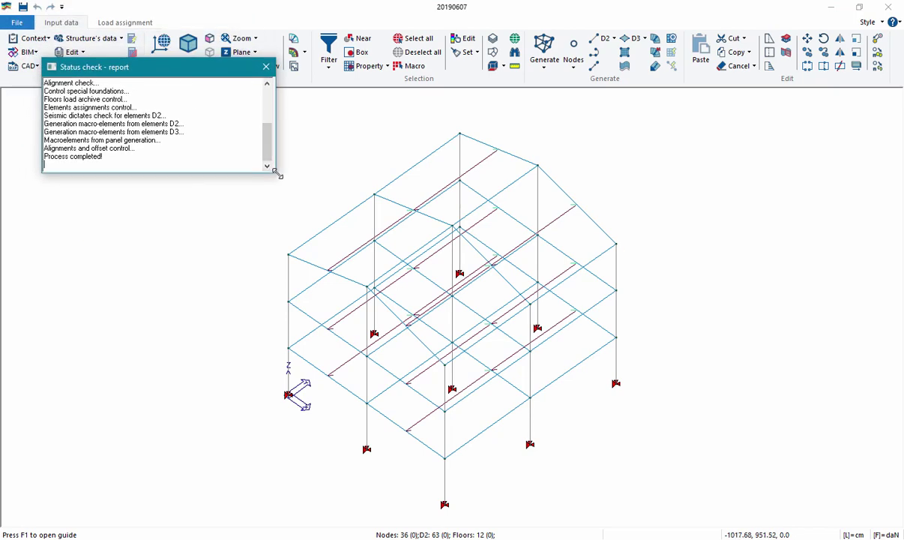
drag(281, 175, 318, 233)
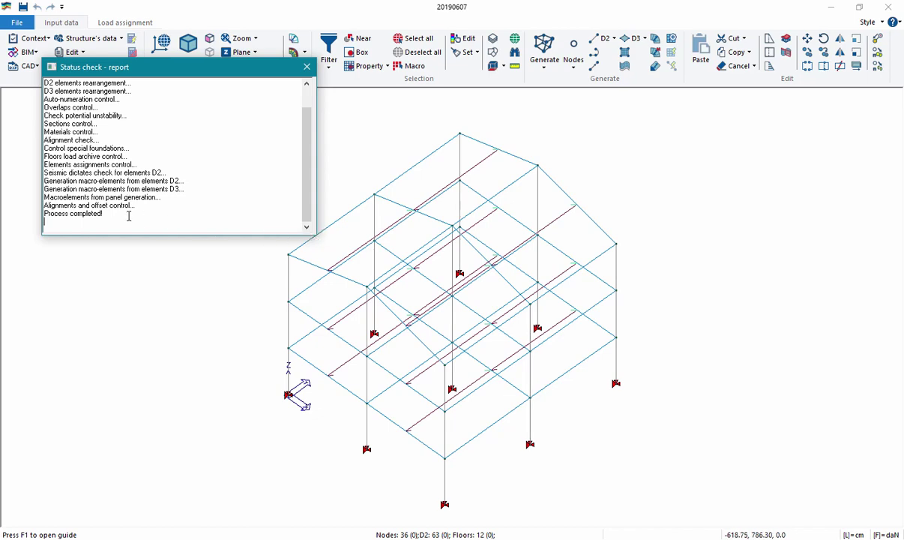
Step: Look over the status check report, close it and switch to load assignment
drag(308, 122, 308, 144)
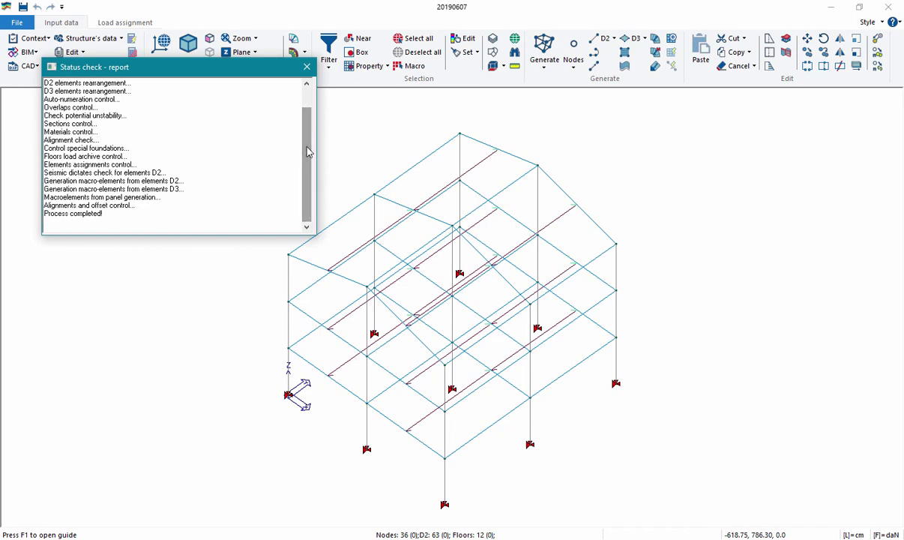
click(307, 69)
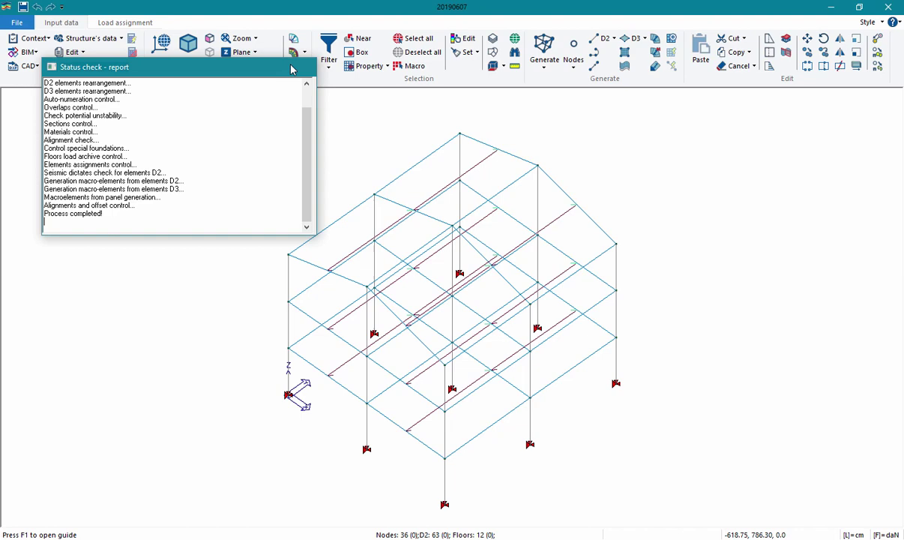
click(128, 24)
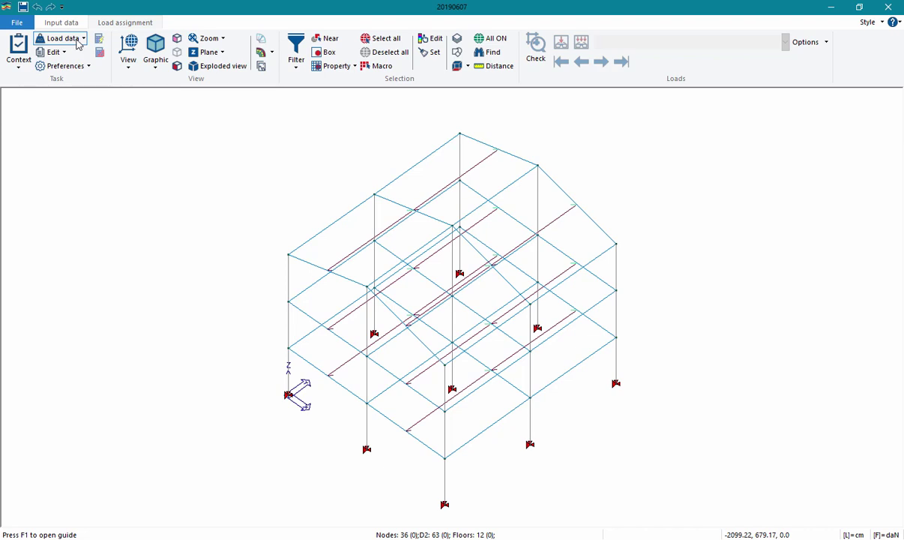
Step: Add the typical load cases Ggk + Gsk + Qsk + Qnk + Ek with seismic dynamic analysis, and dismiss the hazard warning
click(78, 41)
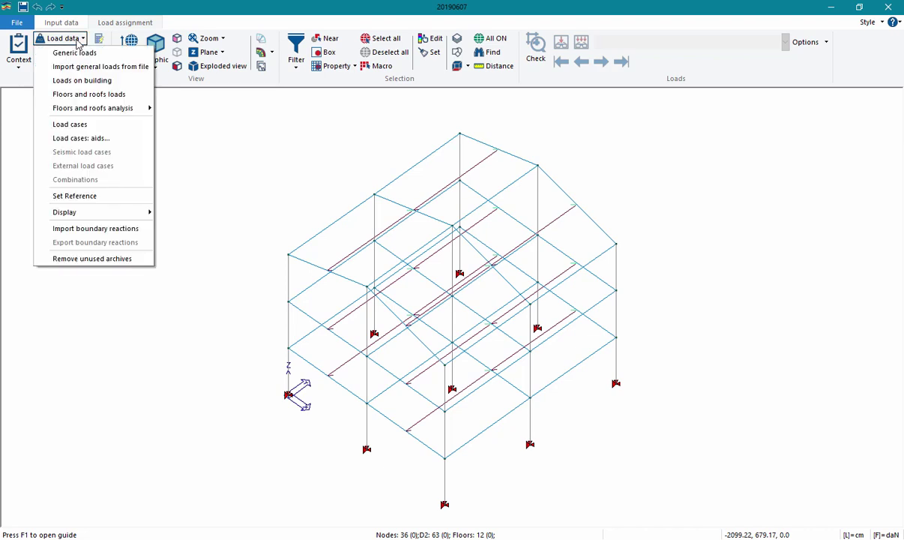
click(132, 143)
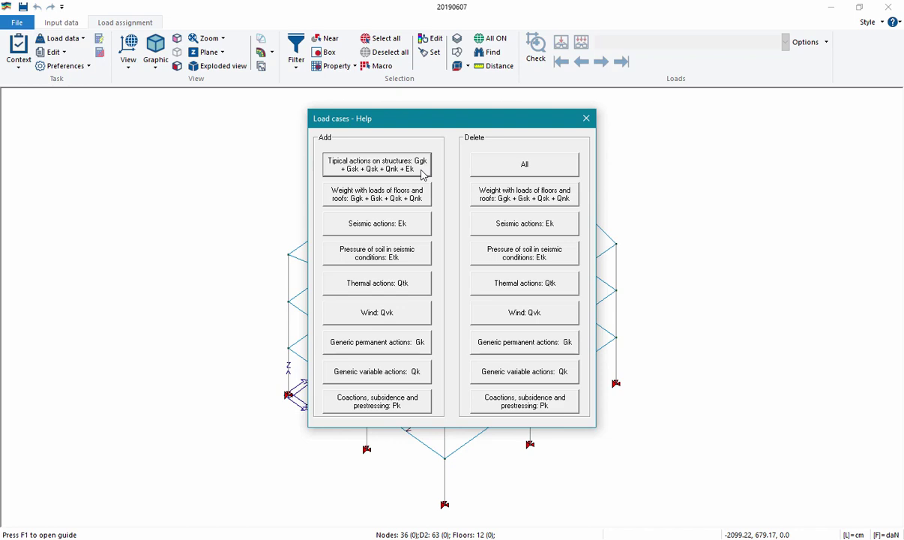
click(422, 175)
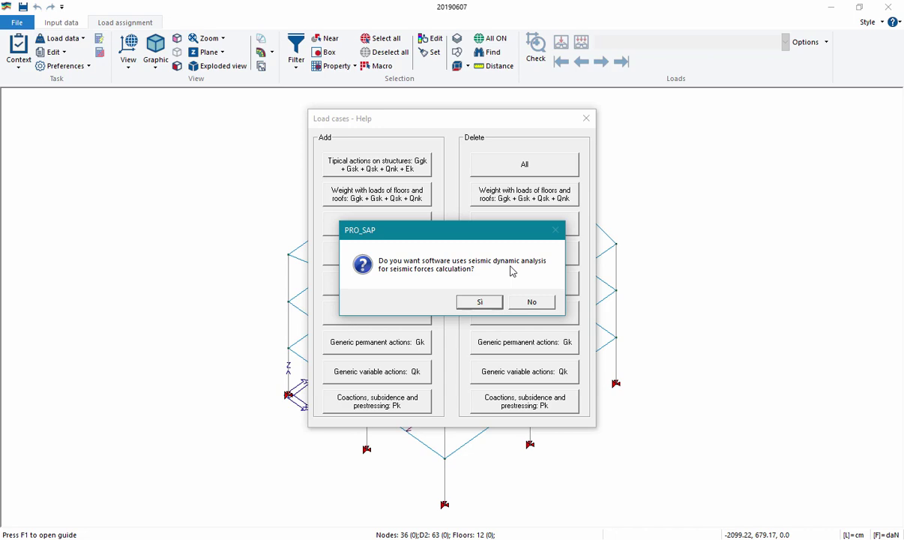
click(480, 302)
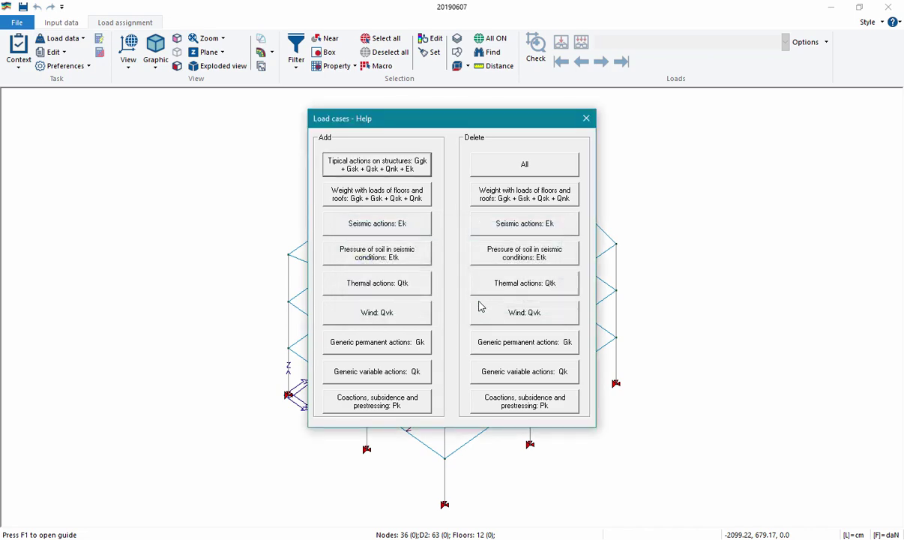
click(586, 119)
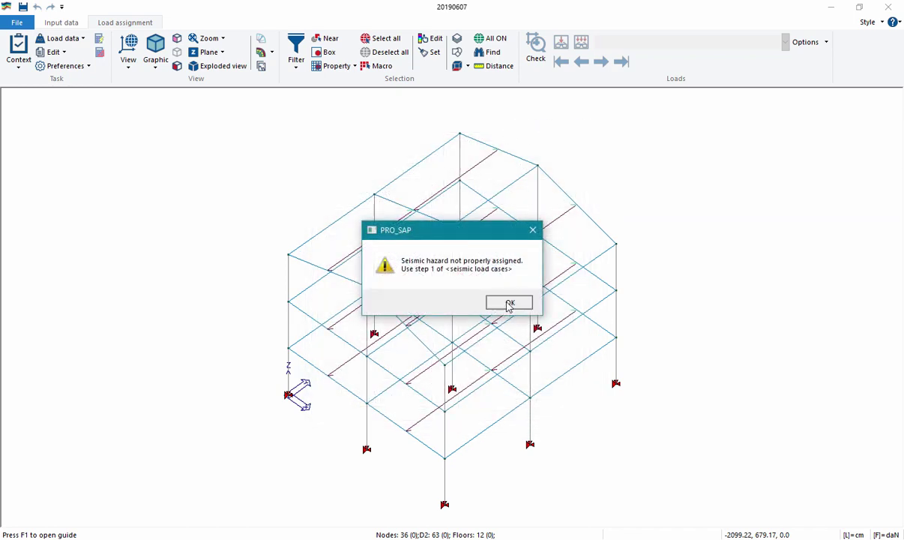
click(508, 302)
Step: Examine the load cases in the loading cases table, from dead weight through floor loads to the dynamic seismic cases, and close it
click(70, 40)
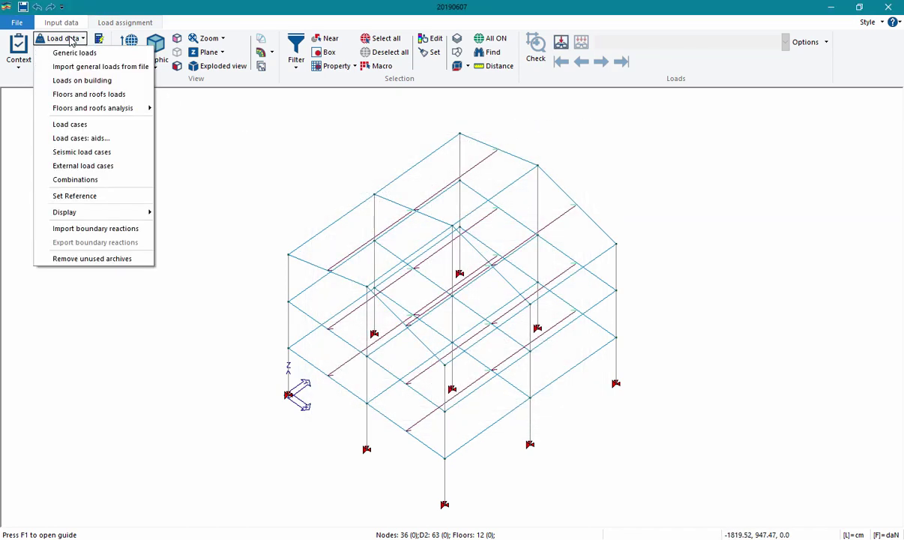
click(118, 129)
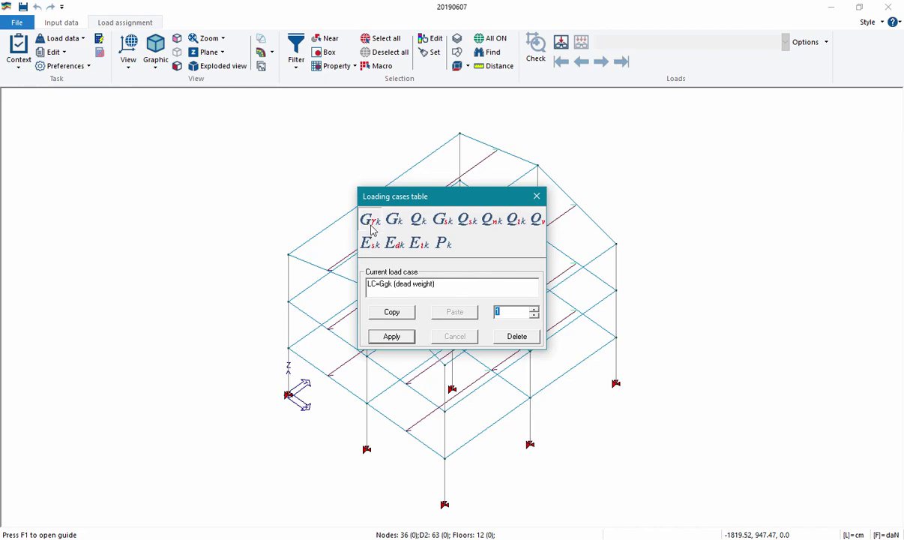
click(458, 284)
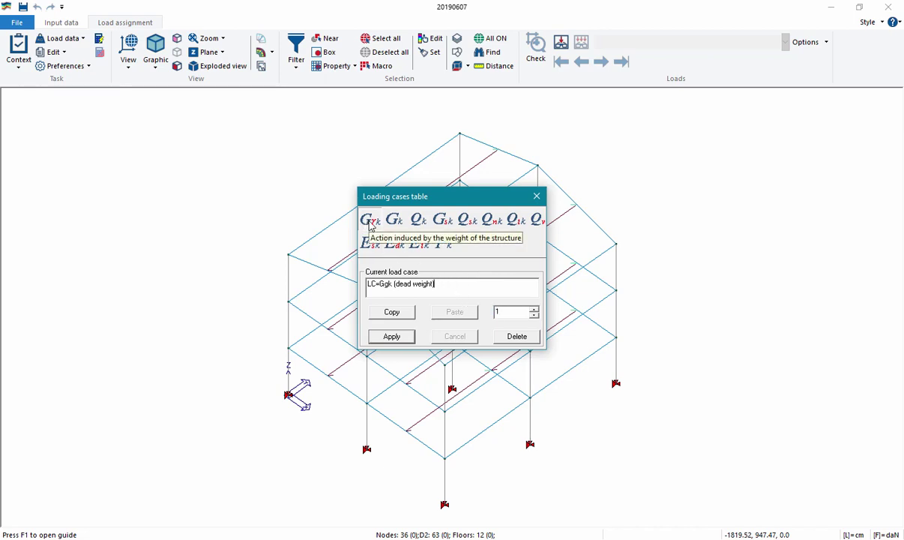
click(534, 308)
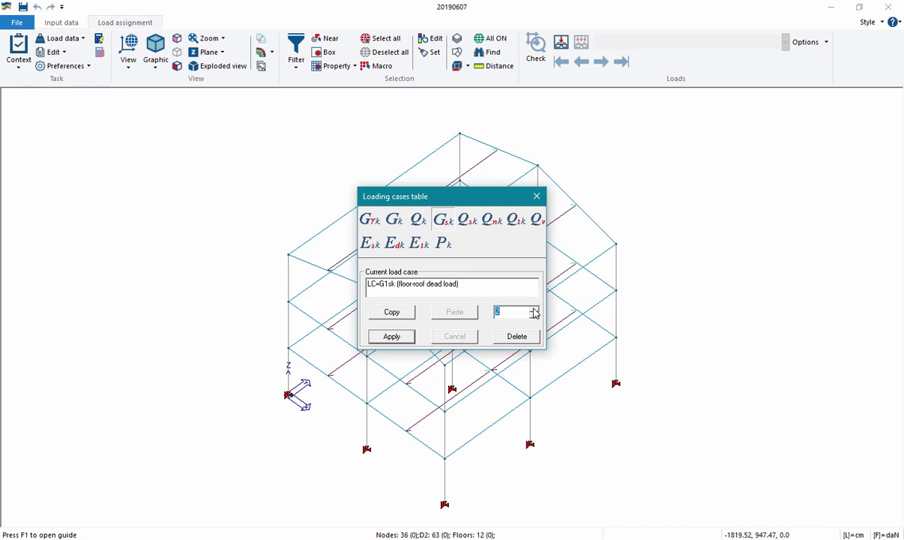
click(534, 309)
click(534, 309)
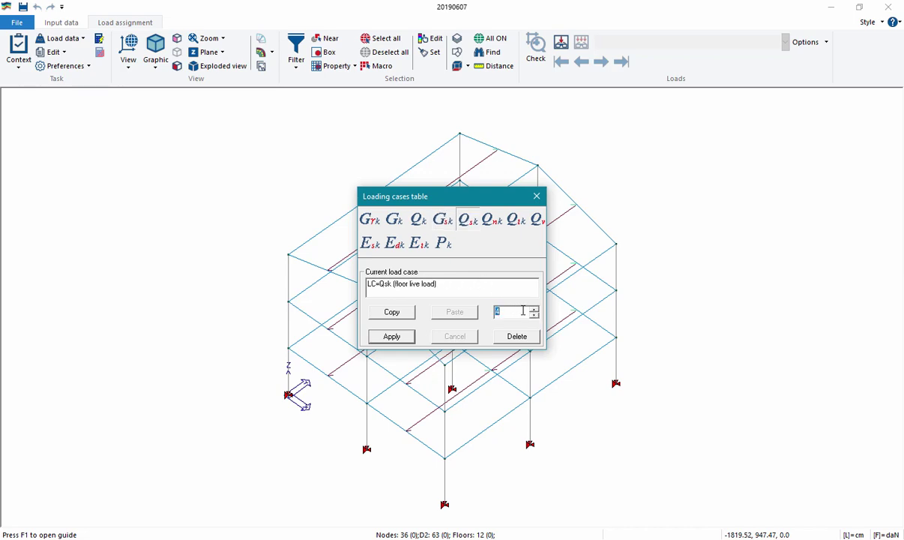
click(534, 309)
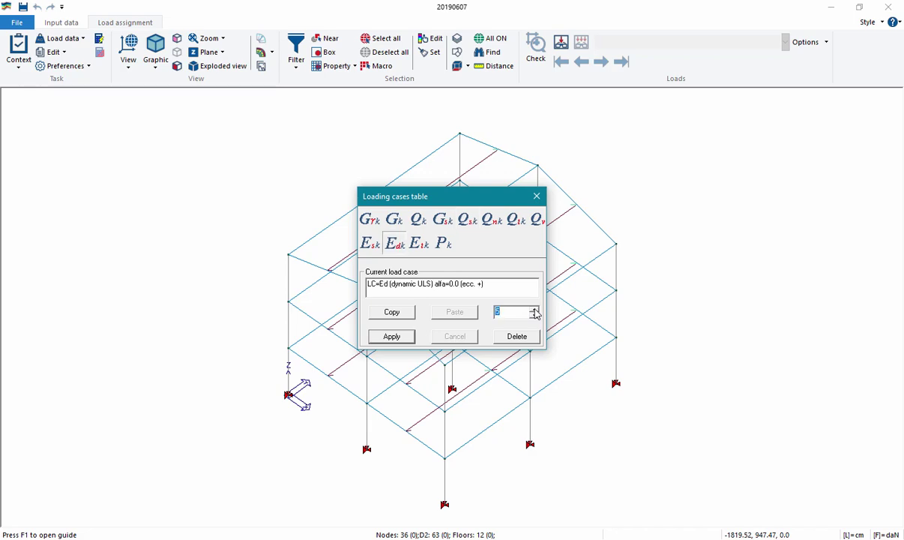
click(533, 308)
click(534, 309)
click(533, 309)
click(533, 315)
click(534, 316)
click(533, 315)
click(534, 316)
click(534, 315)
click(533, 316)
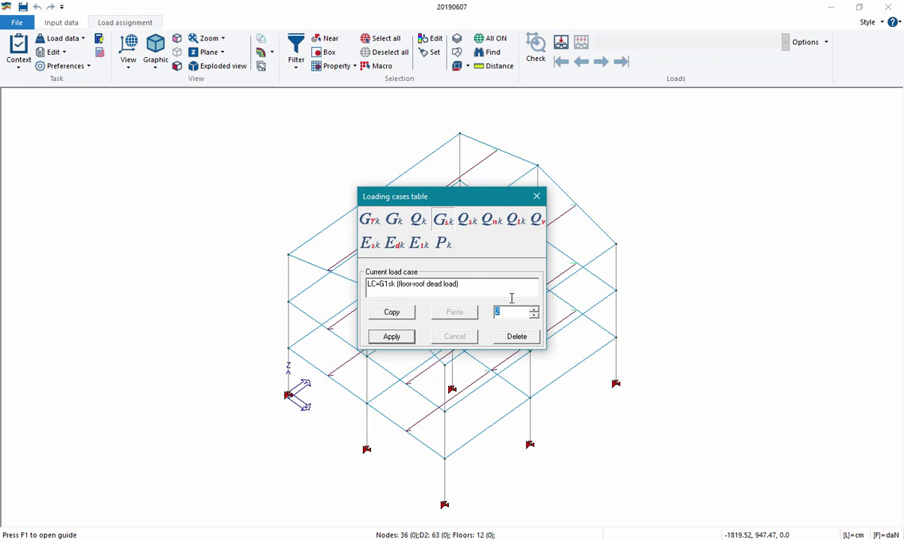
click(533, 315)
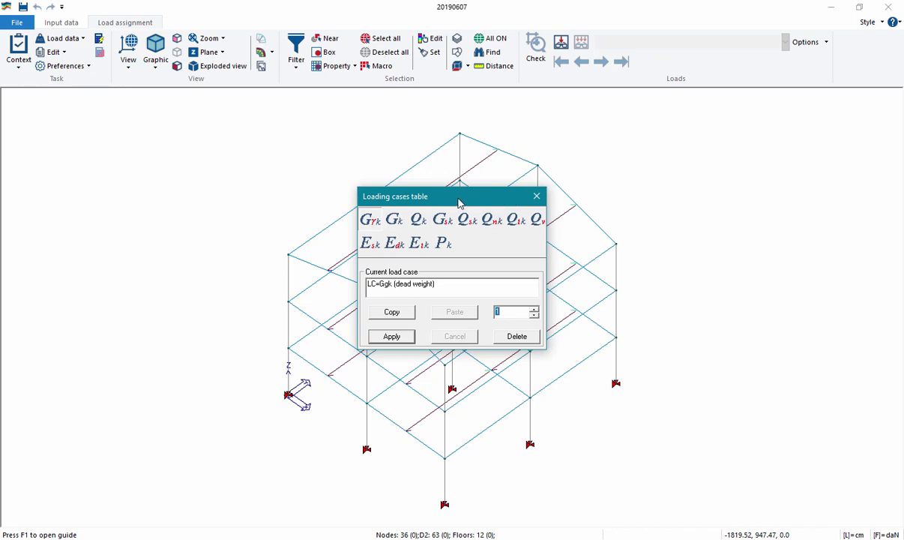
click(536, 197)
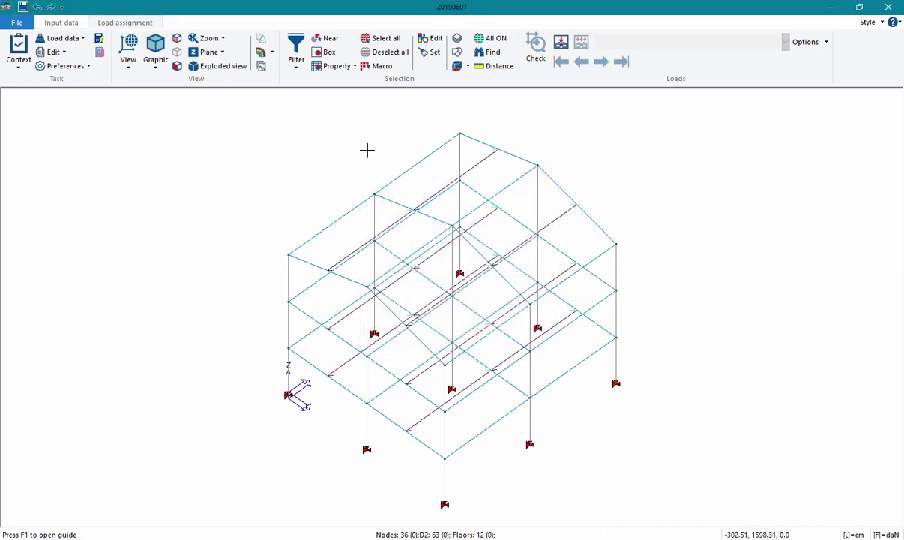
Step: Assign the seismic hazard of the locality FERRARA (FE) to the seismic load cases
click(80, 43)
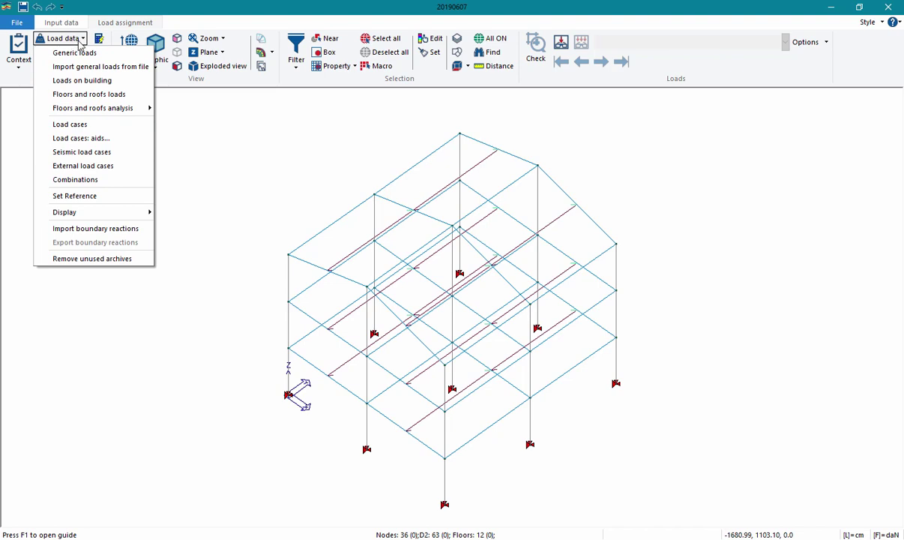
click(132, 155)
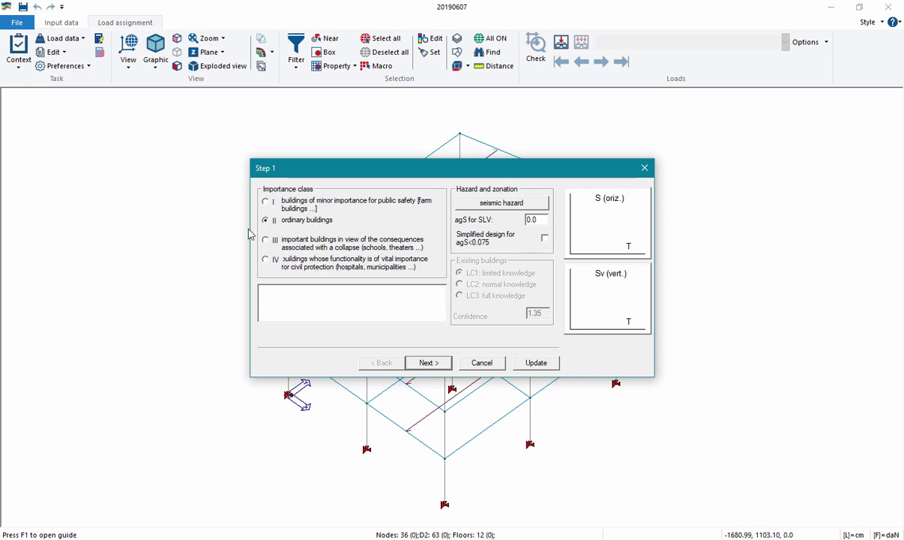
click(486, 209)
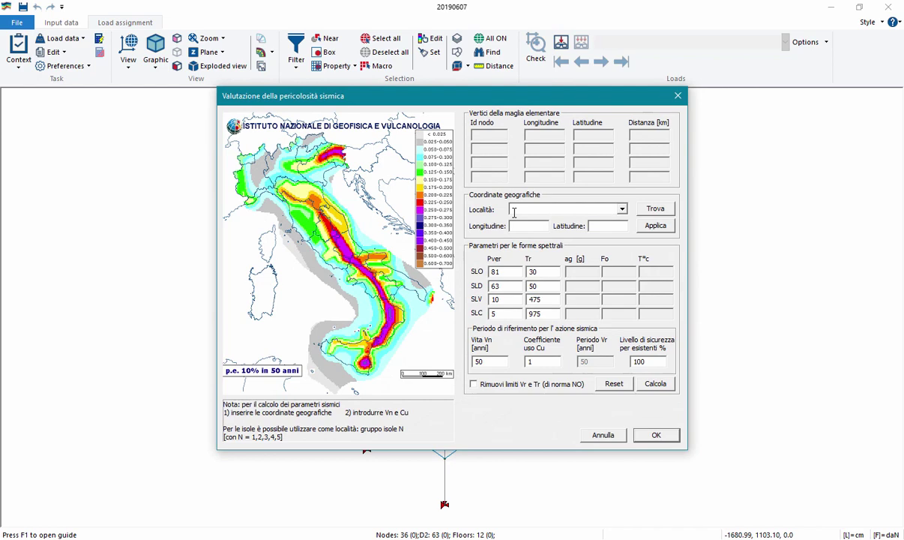
text(Ferrara)
click(521, 226)
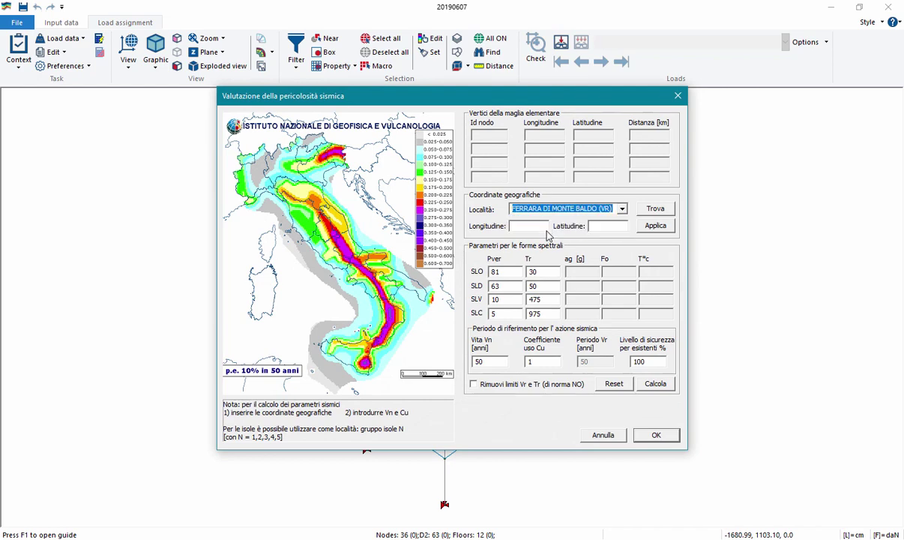
click(583, 208)
click(533, 220)
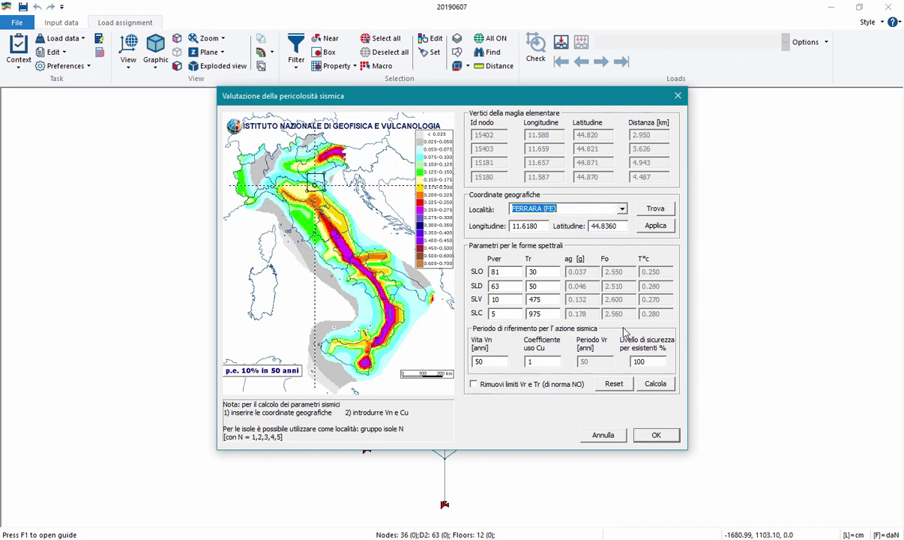
click(656, 435)
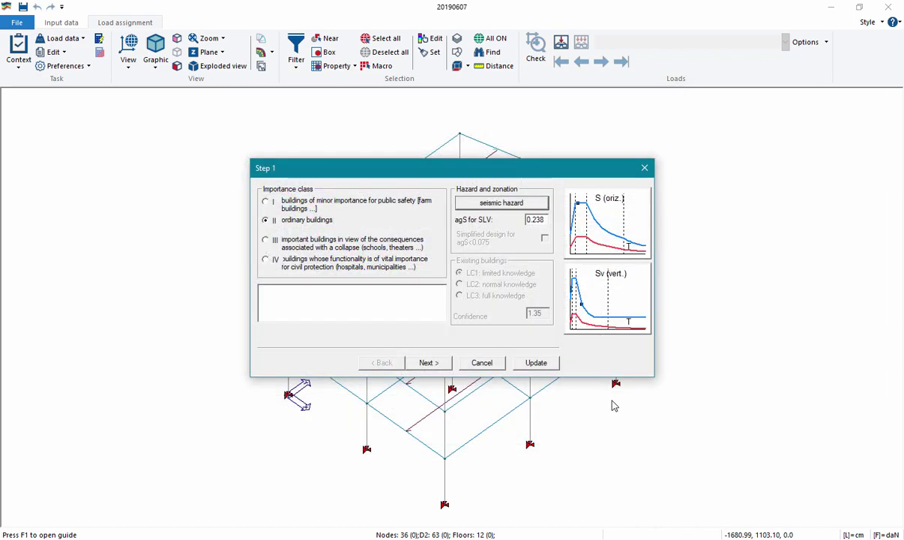
Step: Set the foundation soil category to C and proceed to the spectra parameters
click(428, 363)
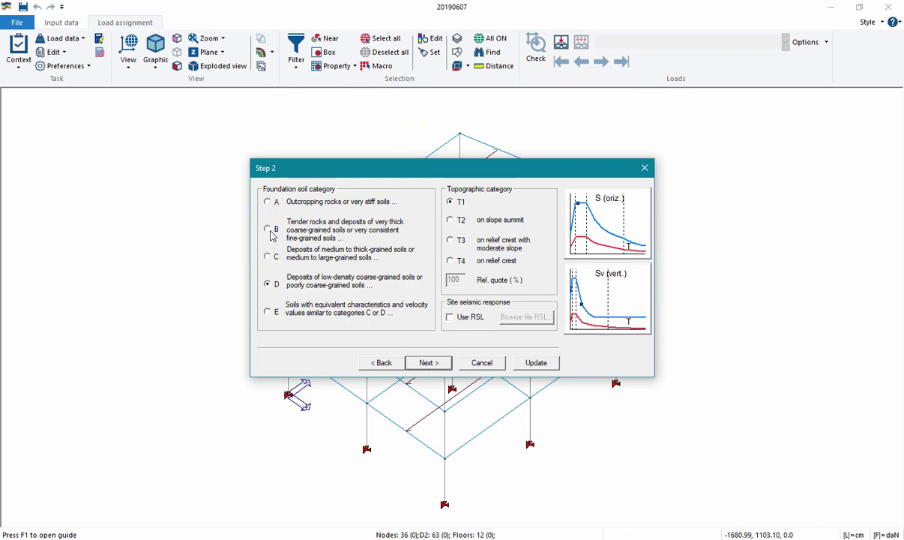
click(268, 255)
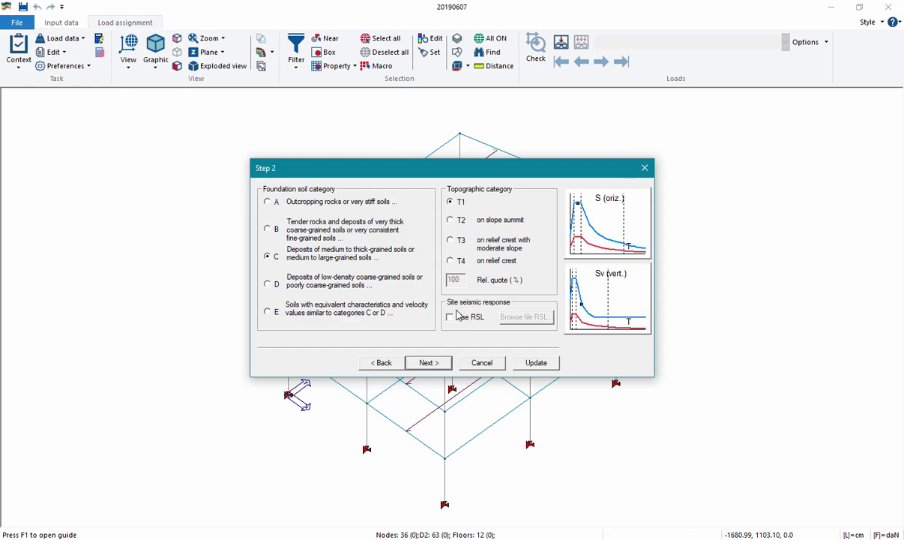
click(429, 364)
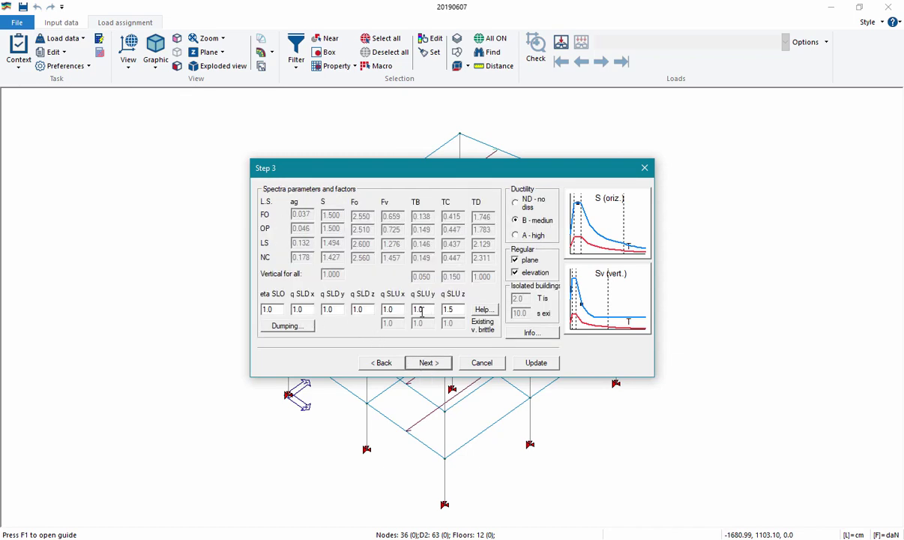
Step: Calculate the behaviour factors for a Calcestruzzo structure of type "Strutture a telaio, a pareti accoppiate, miste" with "più piani e più campate", and accept them
drag(403, 311, 383, 311)
click(483, 308)
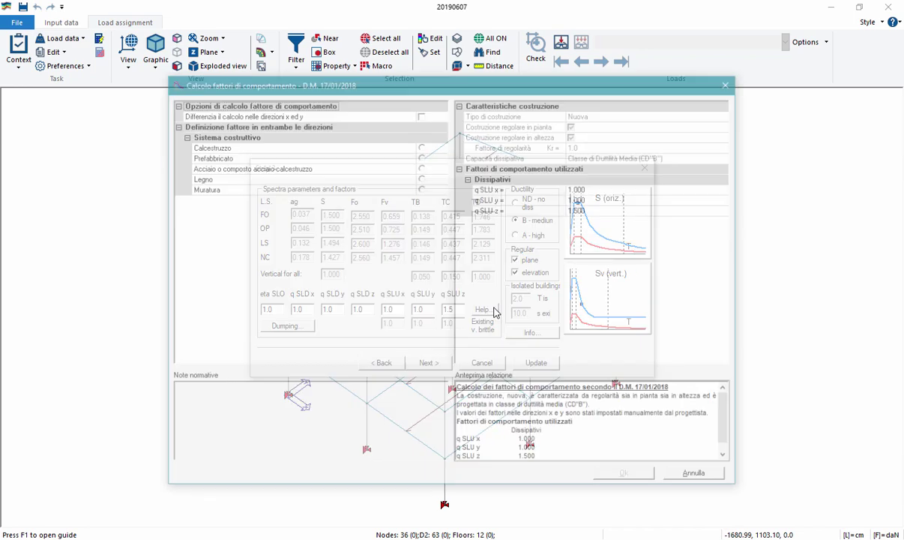
click(421, 146)
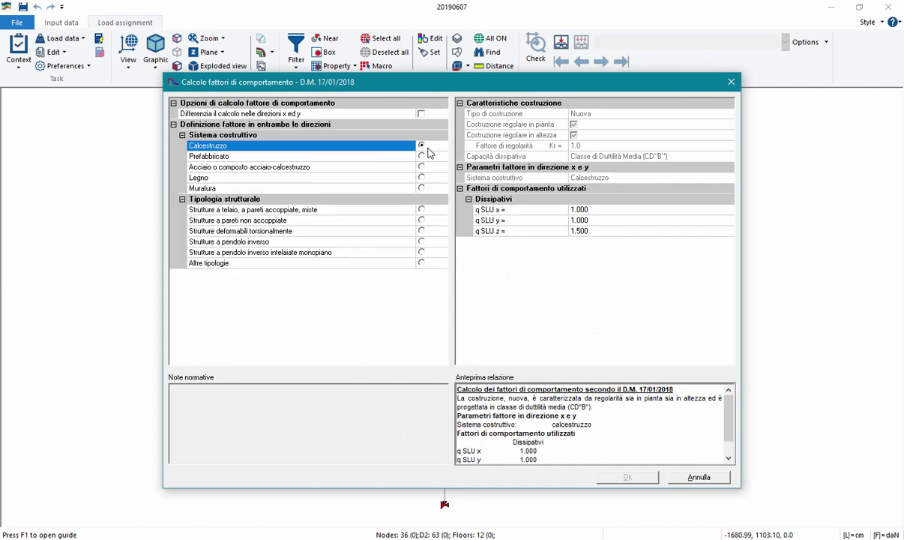
click(422, 210)
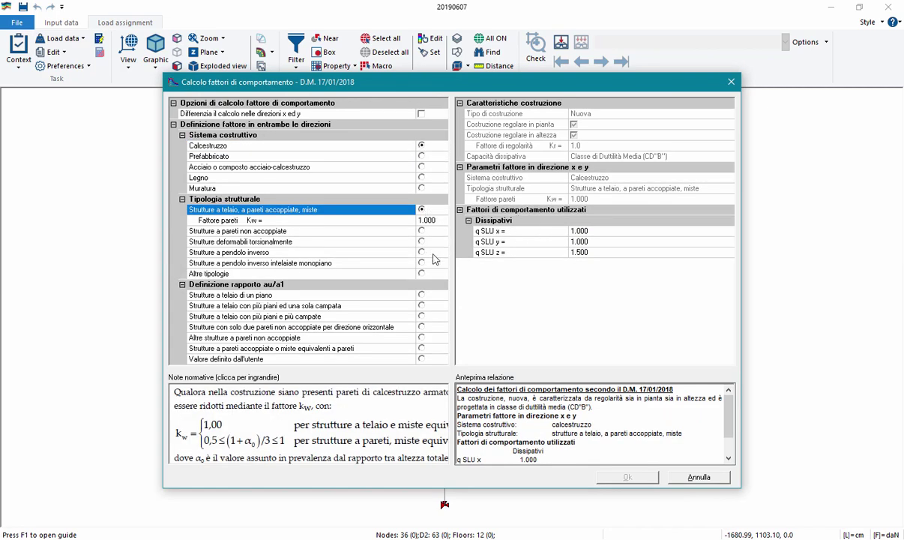
click(422, 315)
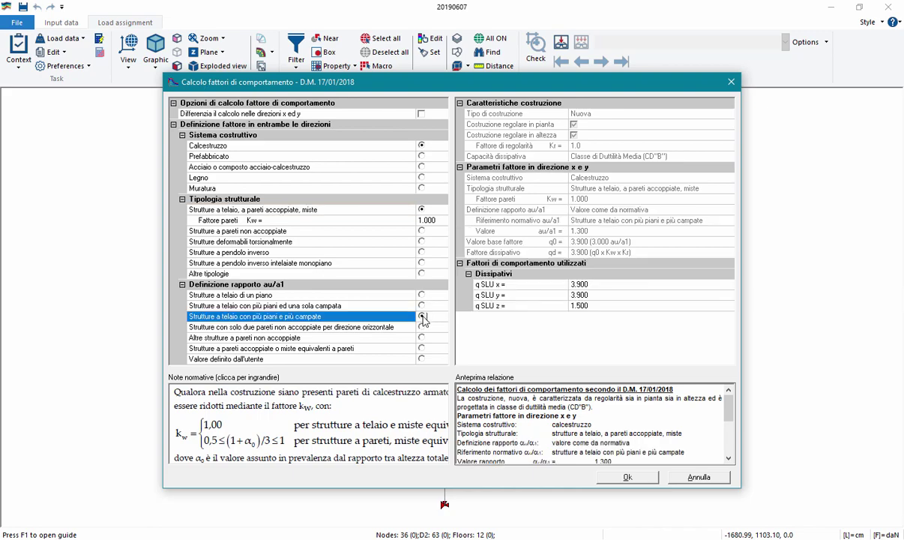
click(637, 477)
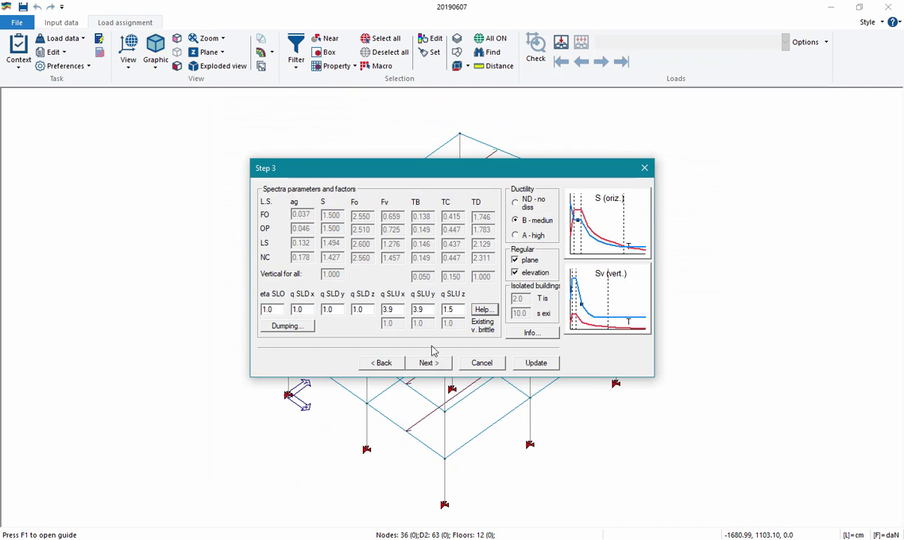
drag(404, 310, 369, 310)
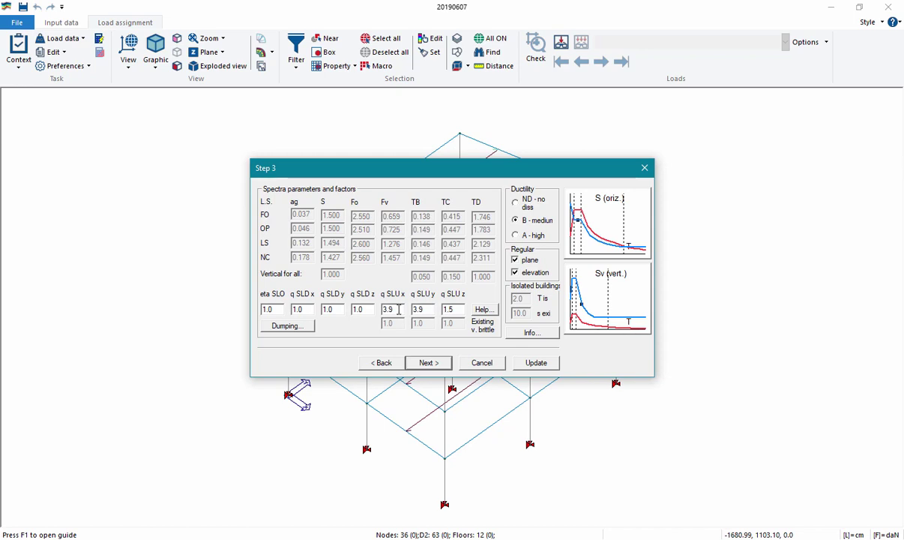
click(427, 363)
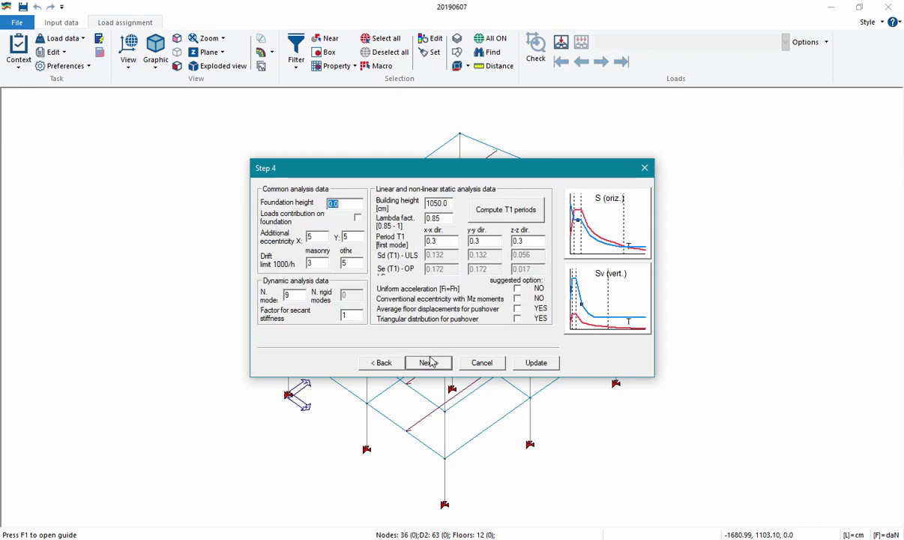
Step: Keep 9 modes for the dynamic analysis, define the seismic masses automatically, and finish the seismic load case definition
click(293, 296)
drag(293, 296, 258, 296)
click(425, 365)
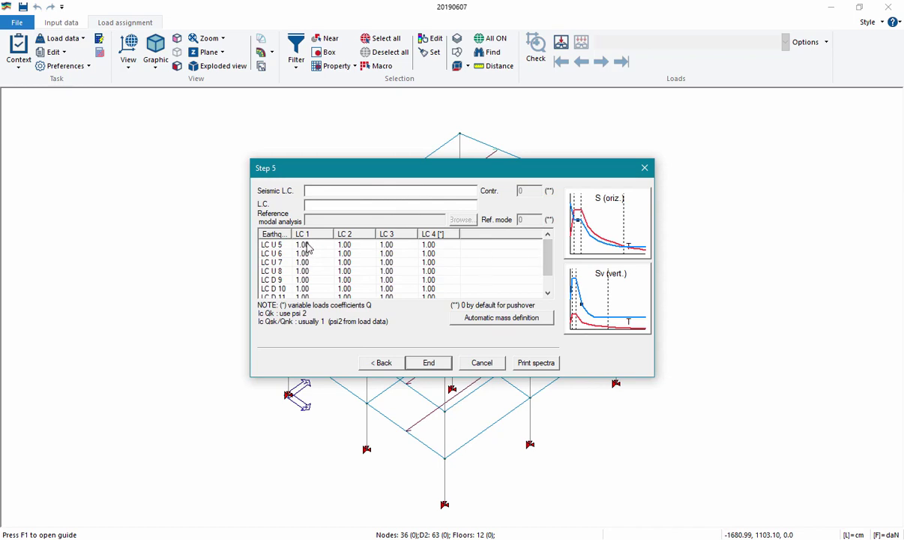
click(471, 323)
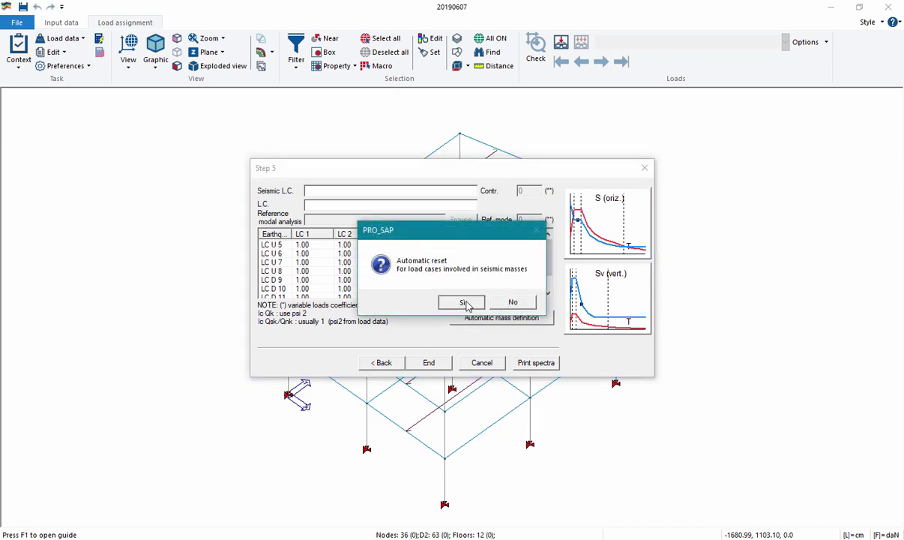
click(463, 302)
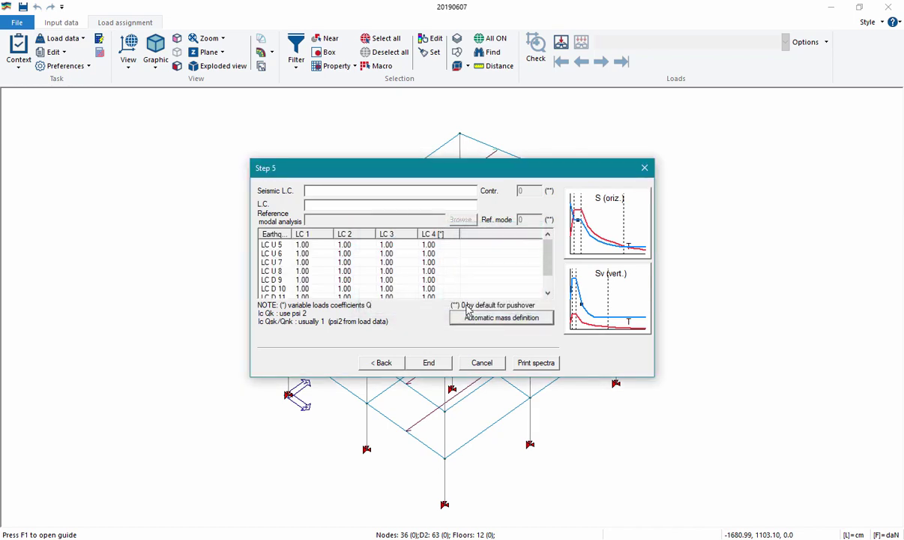
click(430, 363)
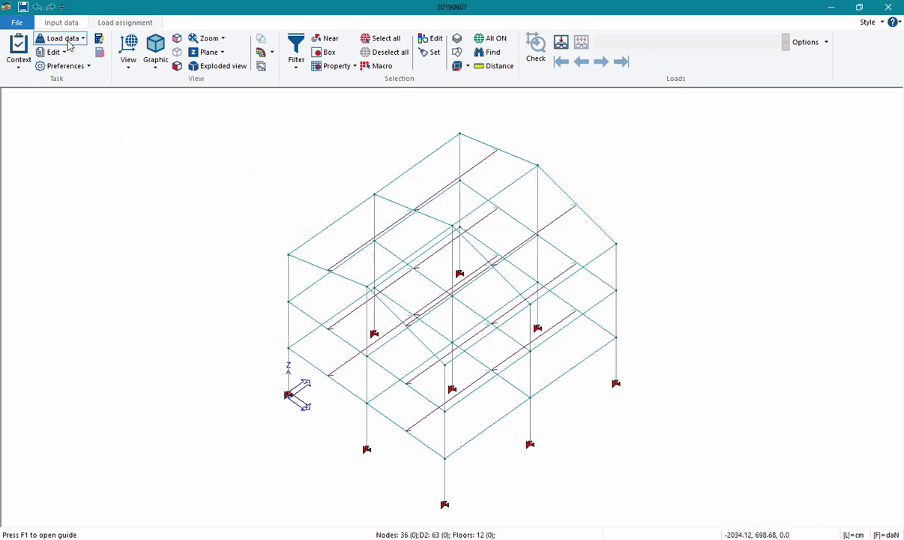
Step: Accept the general settings of the load combinations, covering variable load parameters and interaction, load durations and load scenarios
click(69, 43)
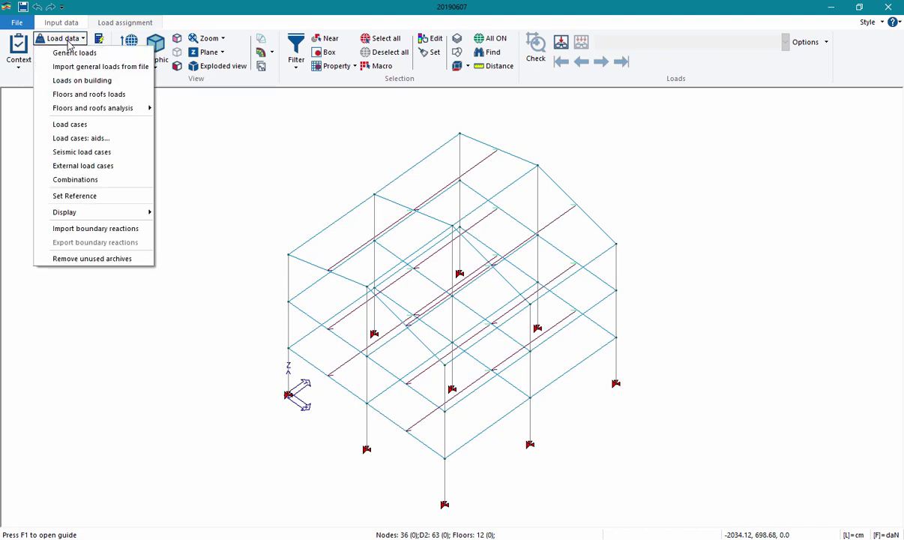
click(83, 179)
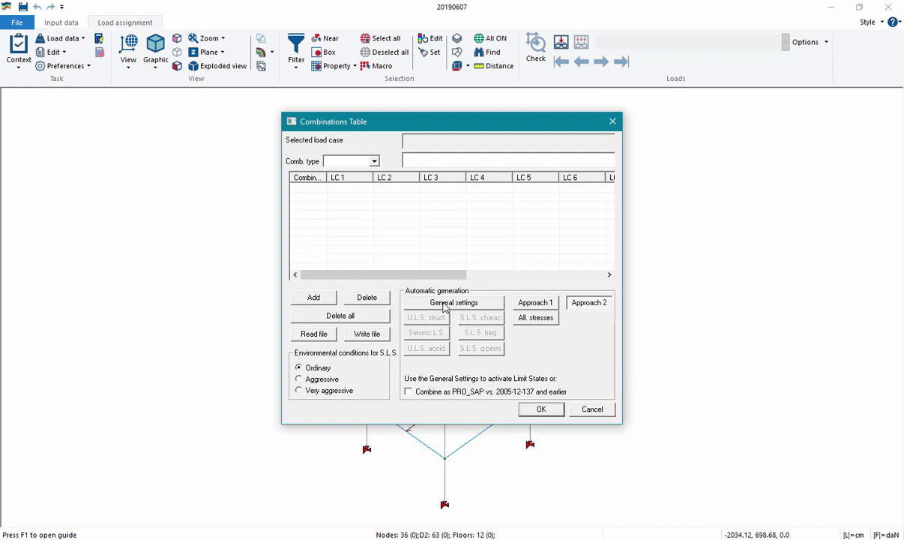
click(444, 304)
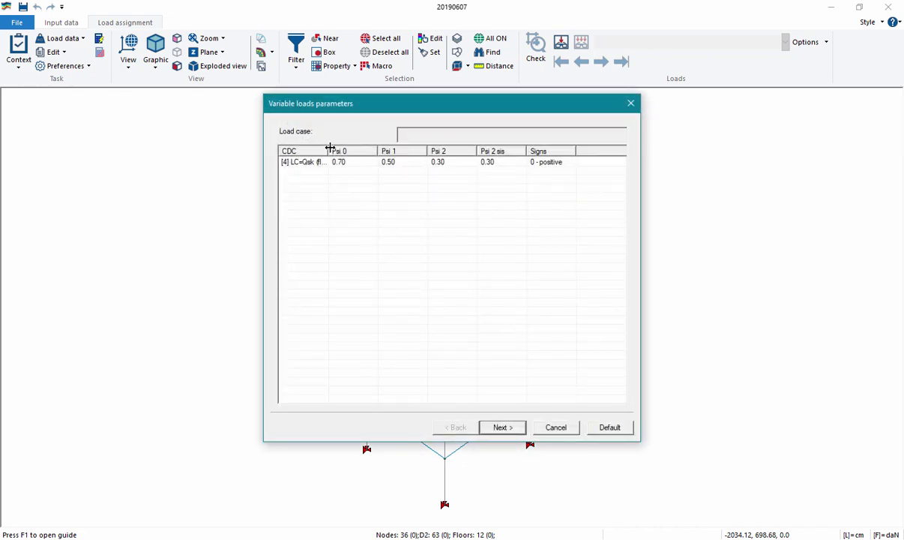
drag(327, 150, 353, 150)
click(499, 426)
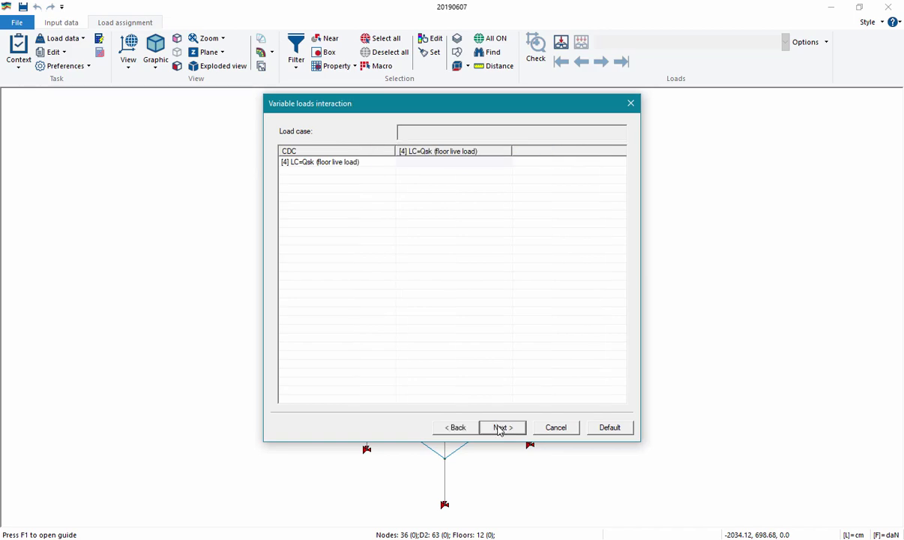
click(500, 429)
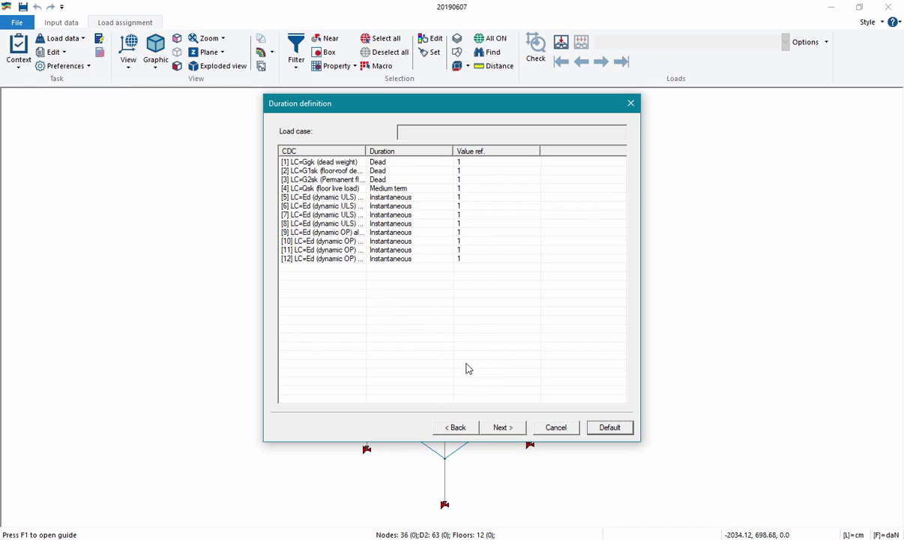
click(506, 428)
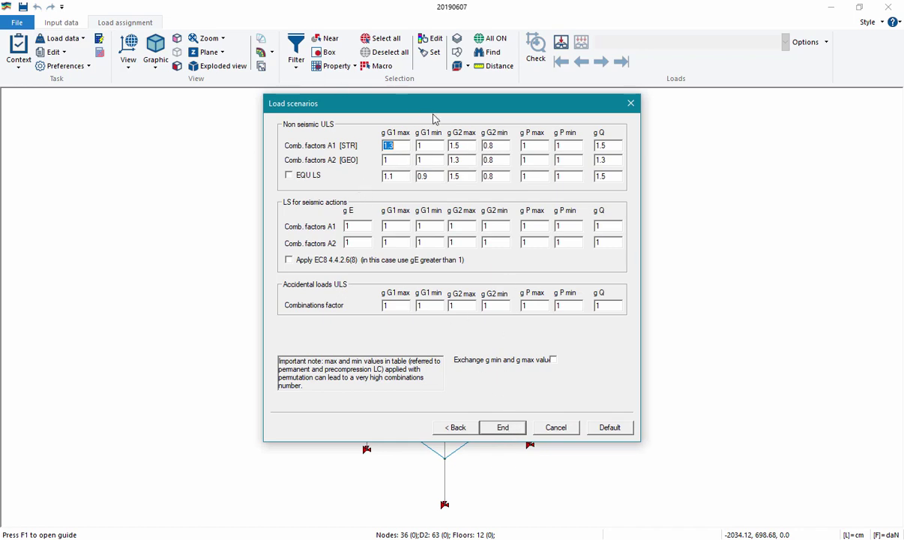
click(507, 424)
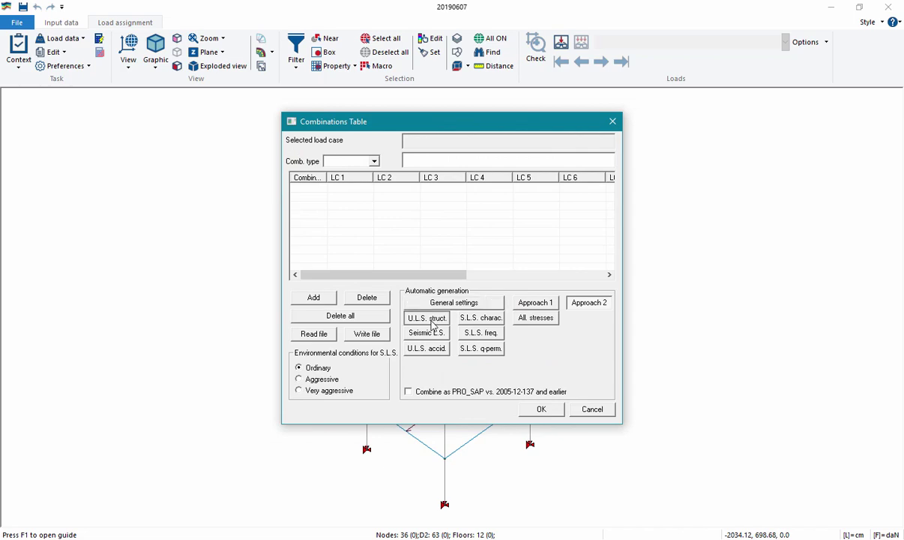
Step: Generate the structural ULS, seismic, and characteristic, frequent and quasi-permanent SLS combinations automatically, and accept the combinations table
click(429, 319)
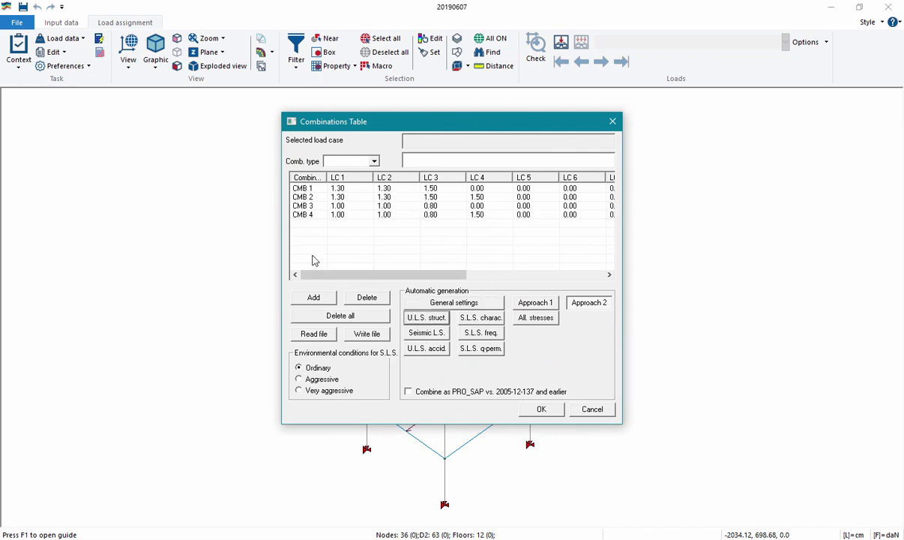
click(433, 334)
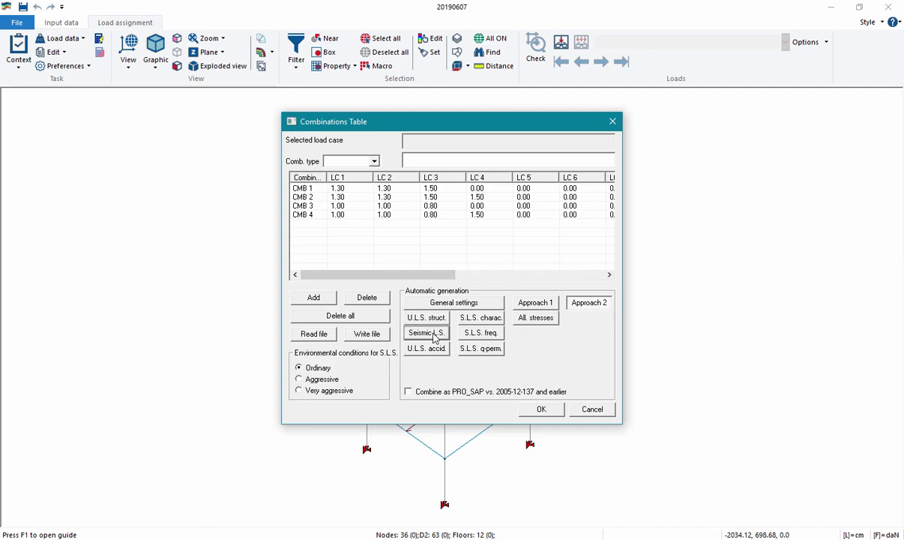
scroll(573, 184, down, 20)
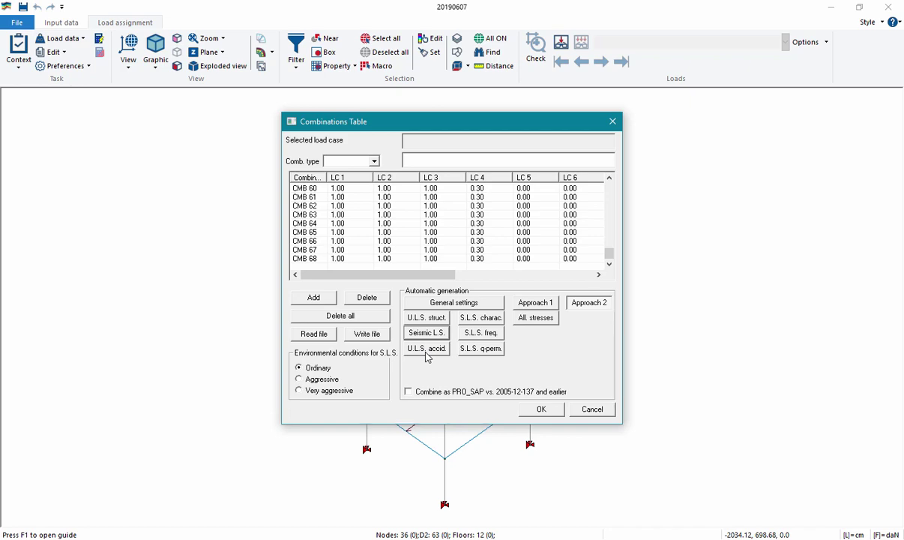
click(493, 319)
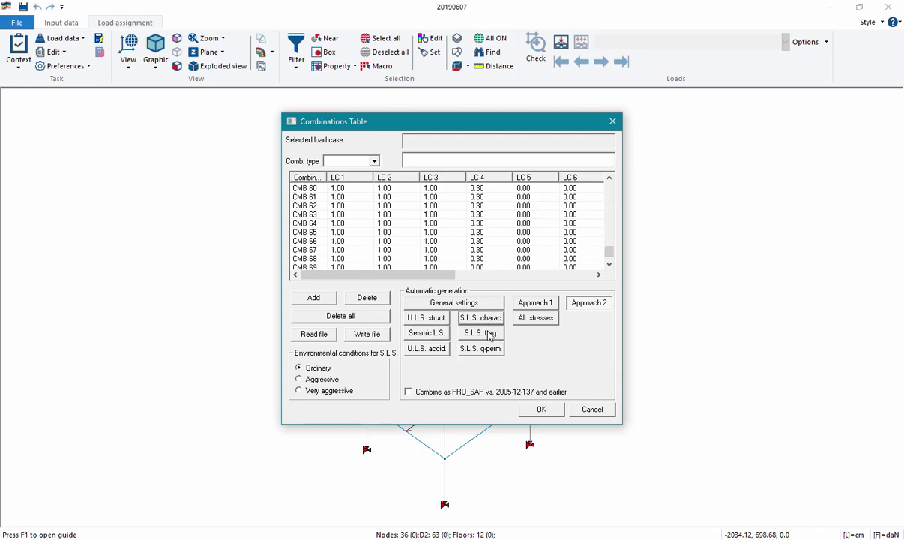
click(487, 337)
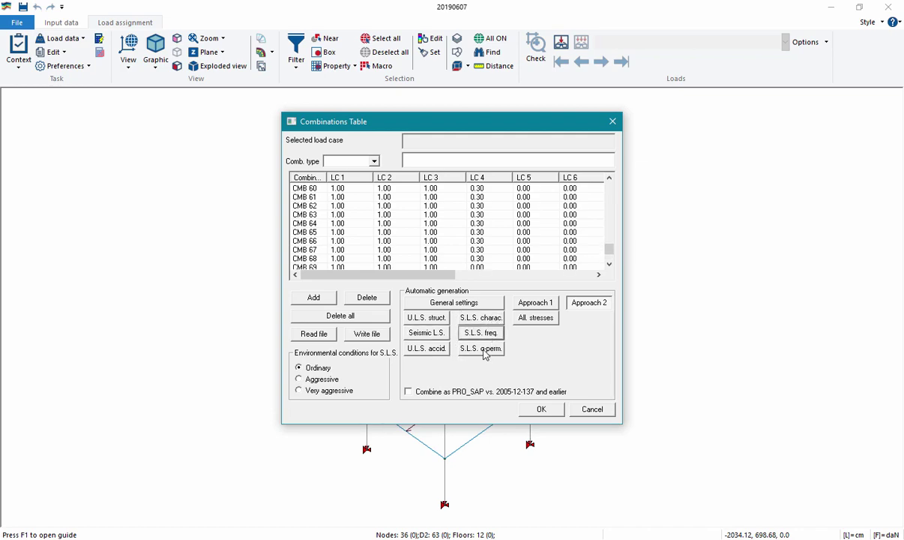
click(484, 350)
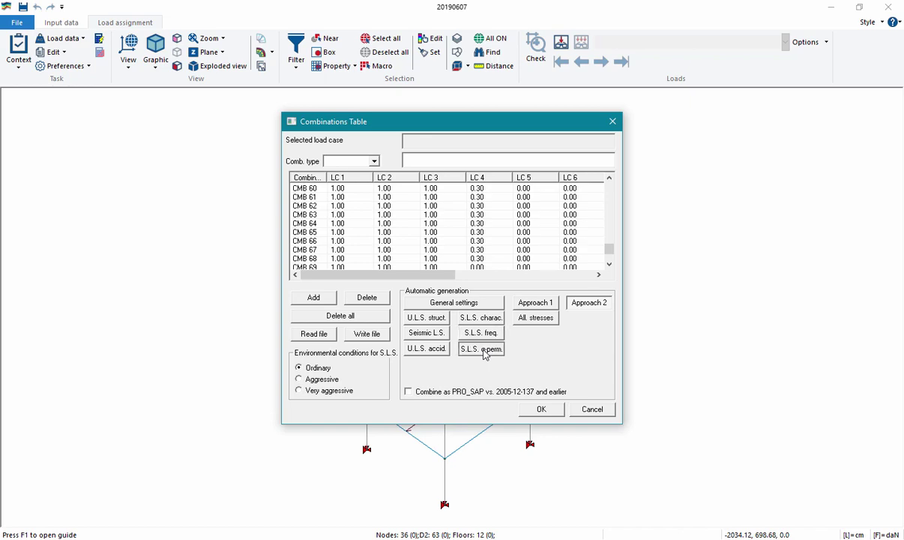
click(533, 410)
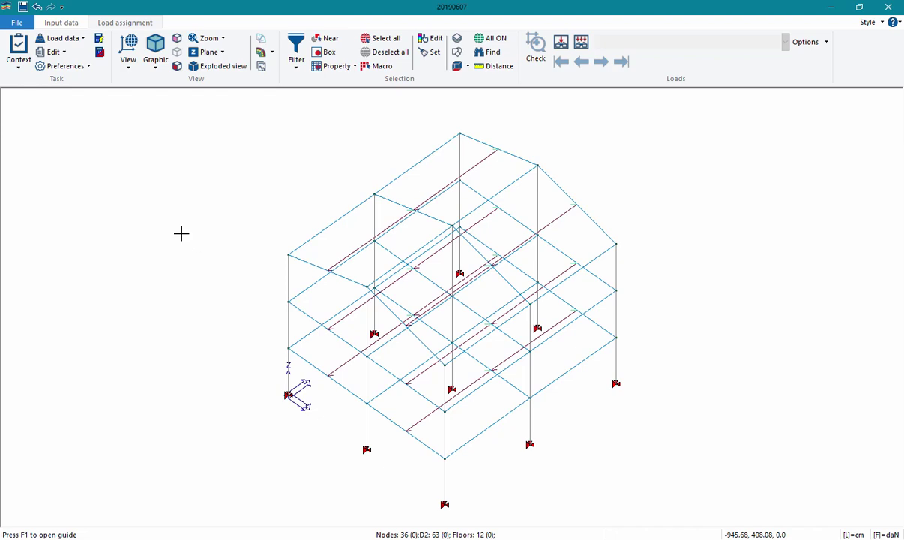
Step: Run the structural analysis of the frame and close its status report
click(98, 45)
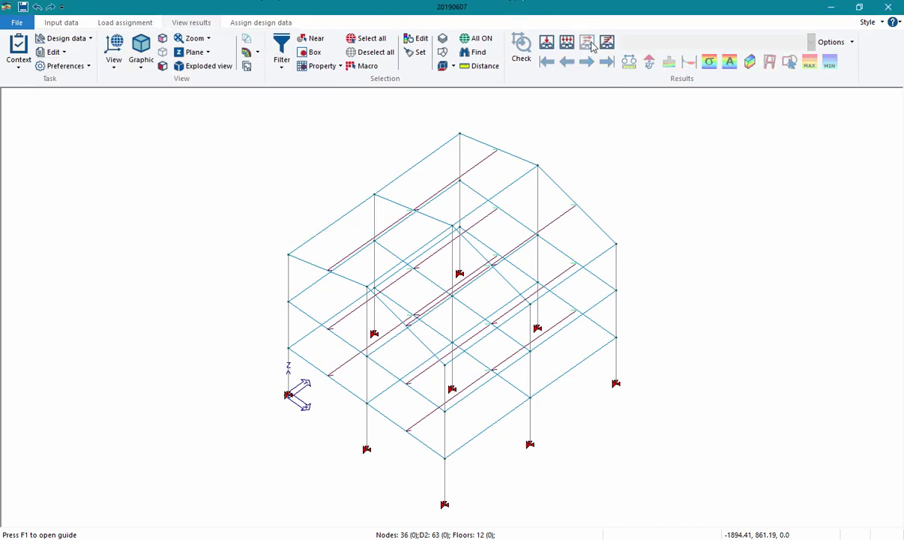
click(568, 43)
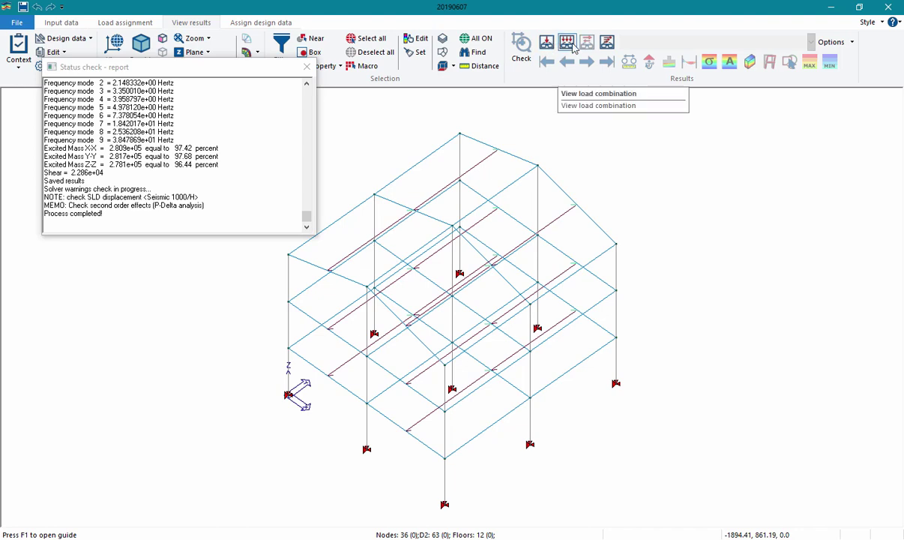
click(306, 67)
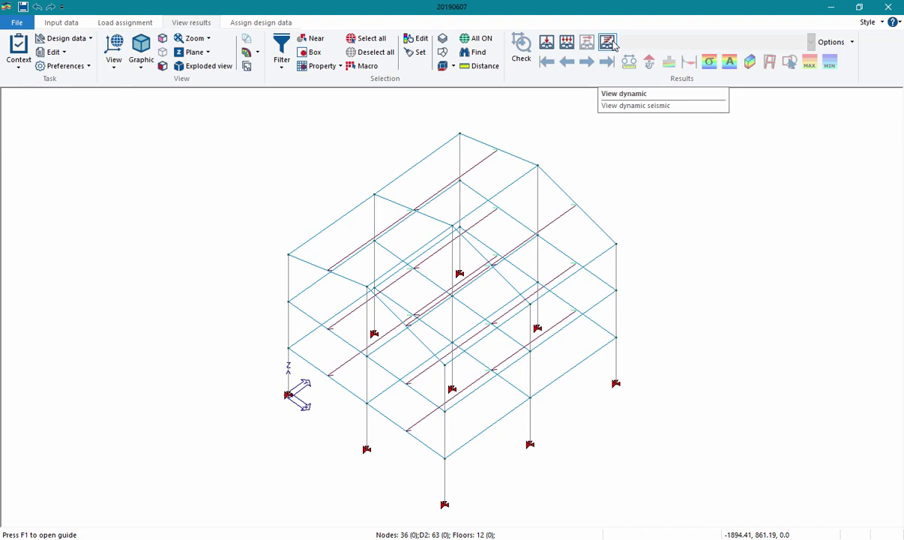
Step: Display the deformed shape colour map of the frame for load combination "1) ULS comb. A1 1"
click(569, 43)
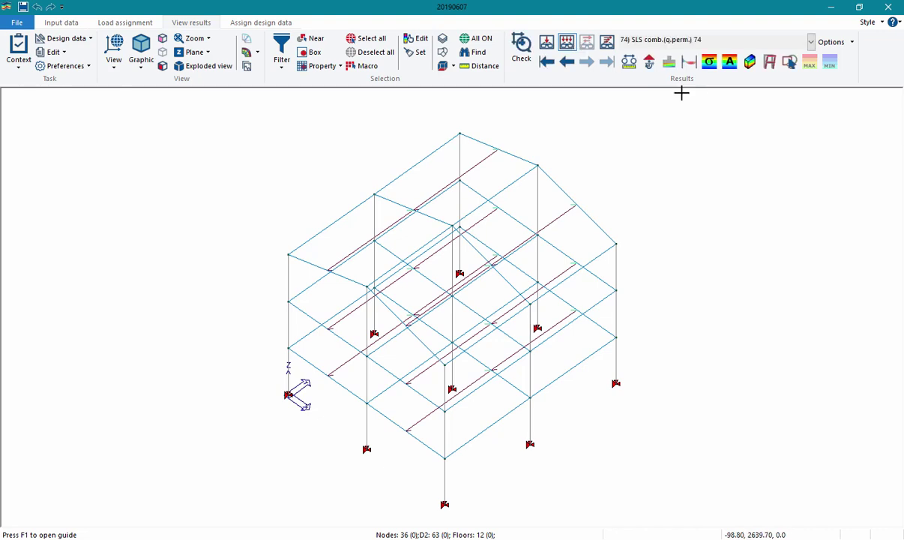
click(793, 44)
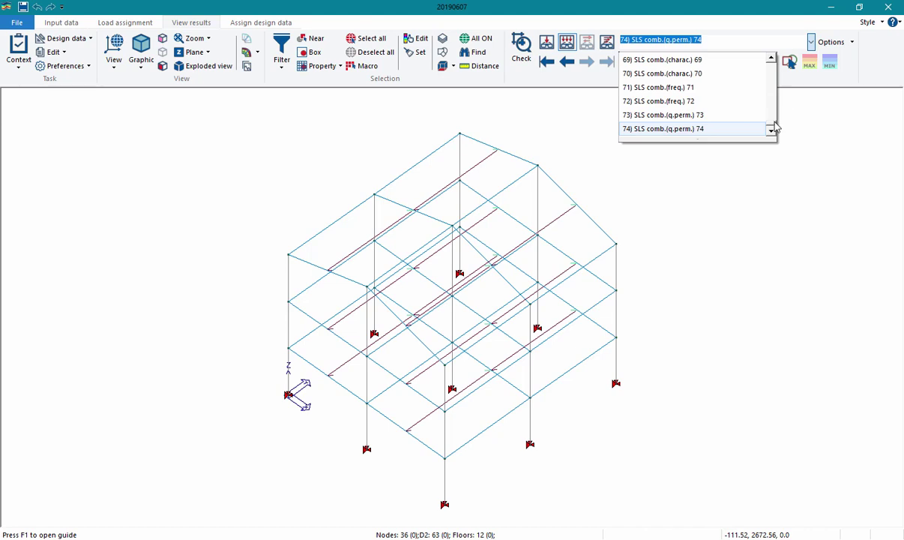
drag(771, 128, 773, 61)
click(712, 60)
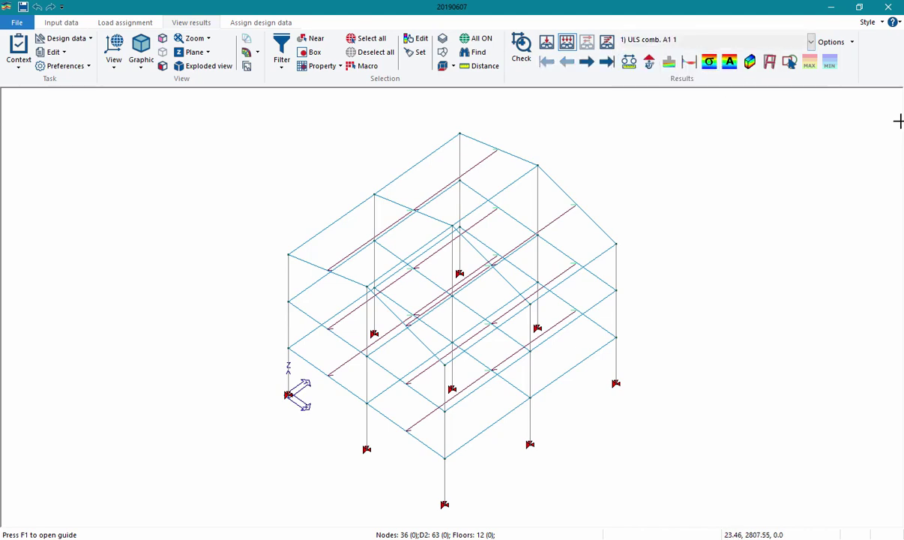
click(772, 65)
click(791, 75)
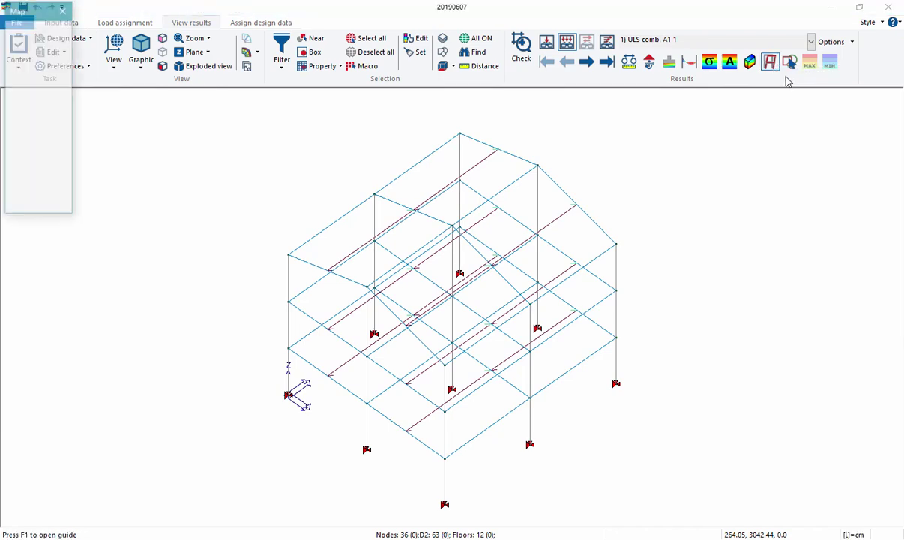
drag(6, 9, 141, 145)
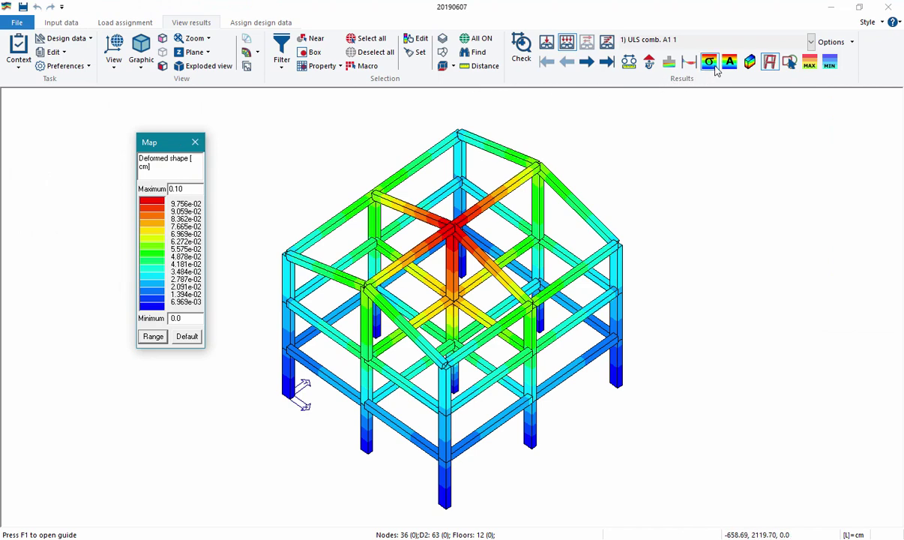
Step: View the Action Fy reactions at the supports and the Bending 3-3 diagrams of the frame members
click(649, 64)
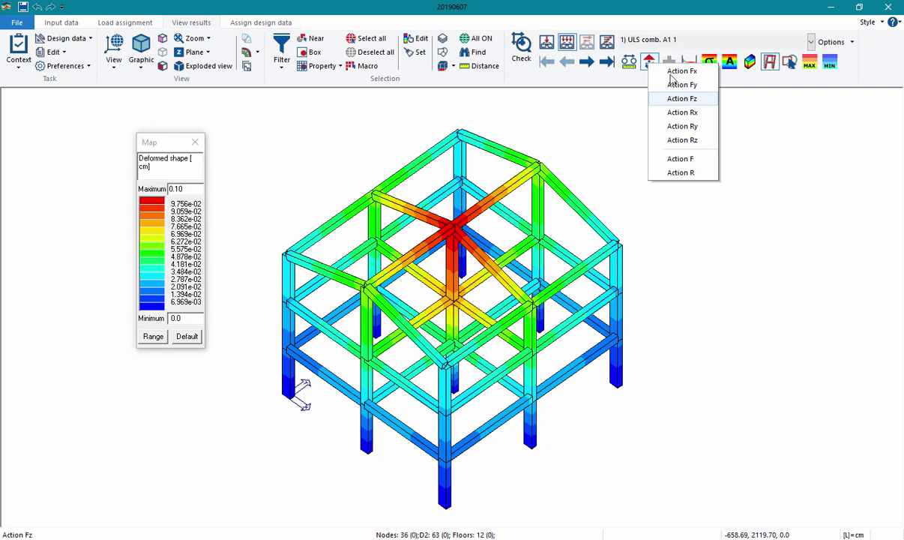
click(672, 86)
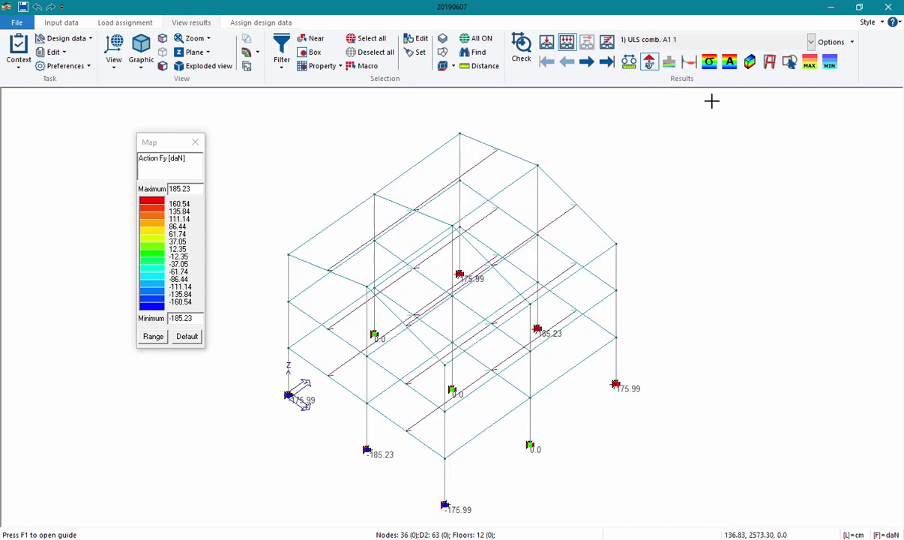
click(690, 63)
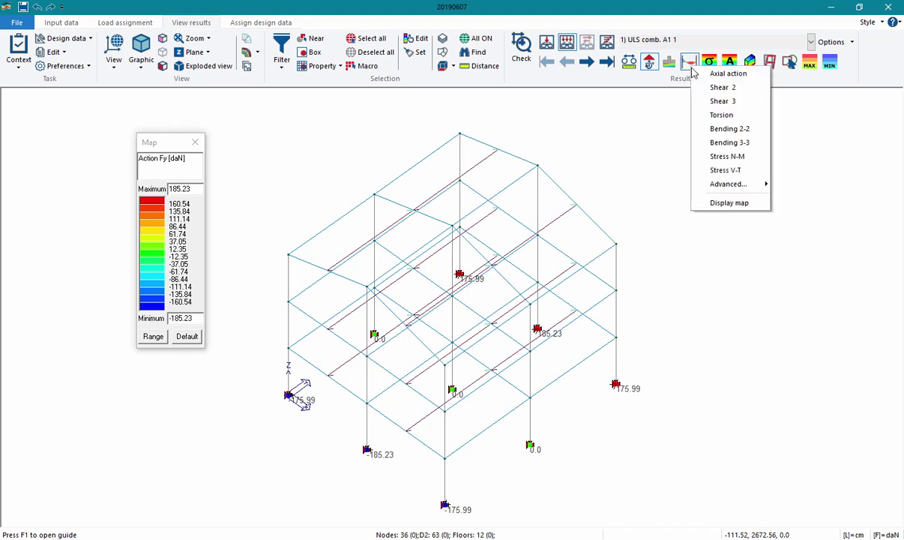
click(741, 144)
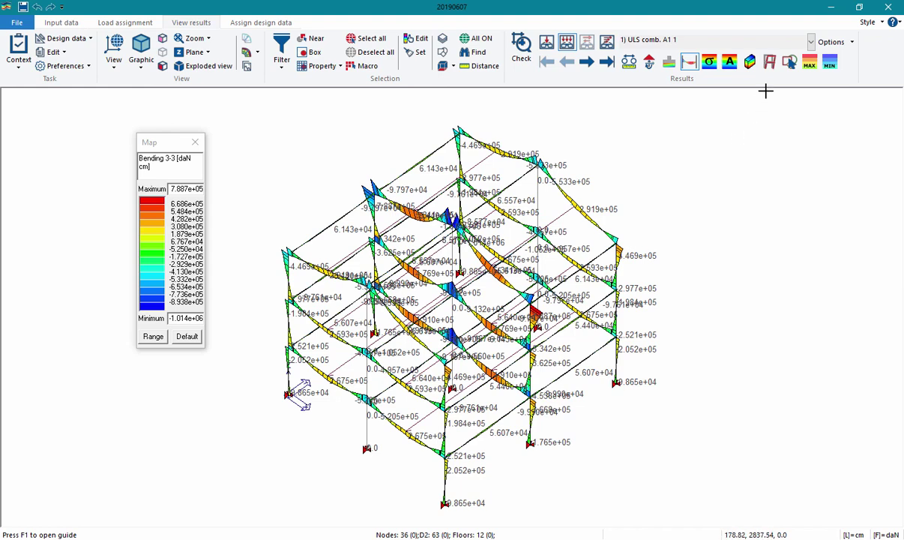
Step: View the Bending 3-3 diagrams for the seismic combinations A1 ULS comb. (LS seism.) 9 and 10
click(810, 42)
scroll(708, 113, down, 2)
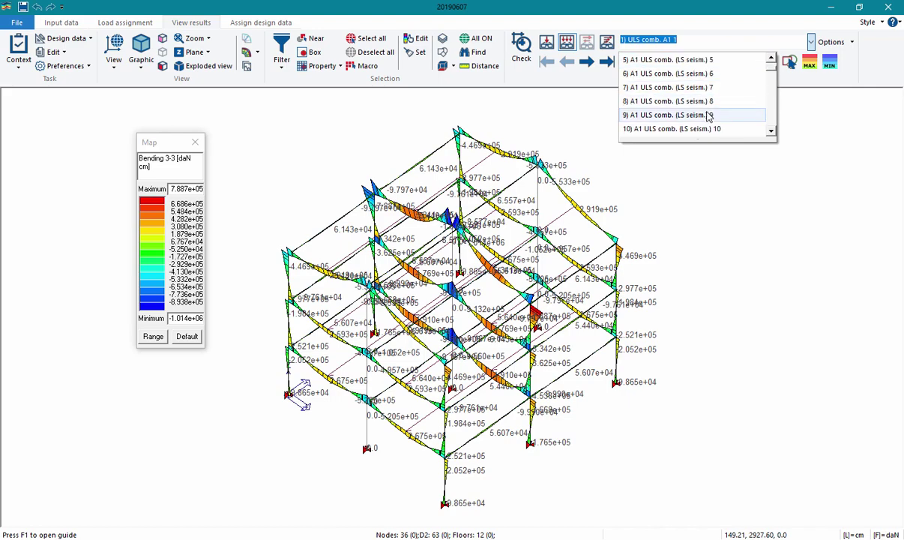
click(708, 115)
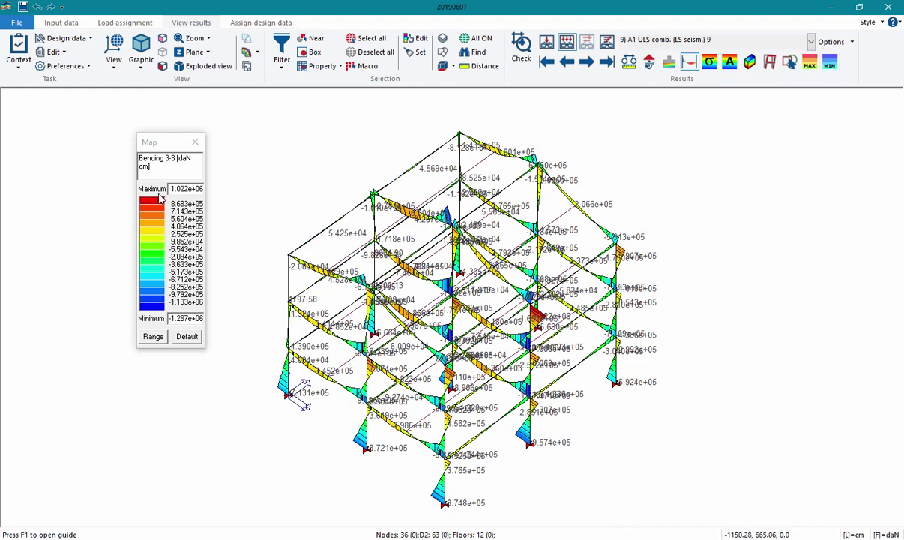
click(811, 64)
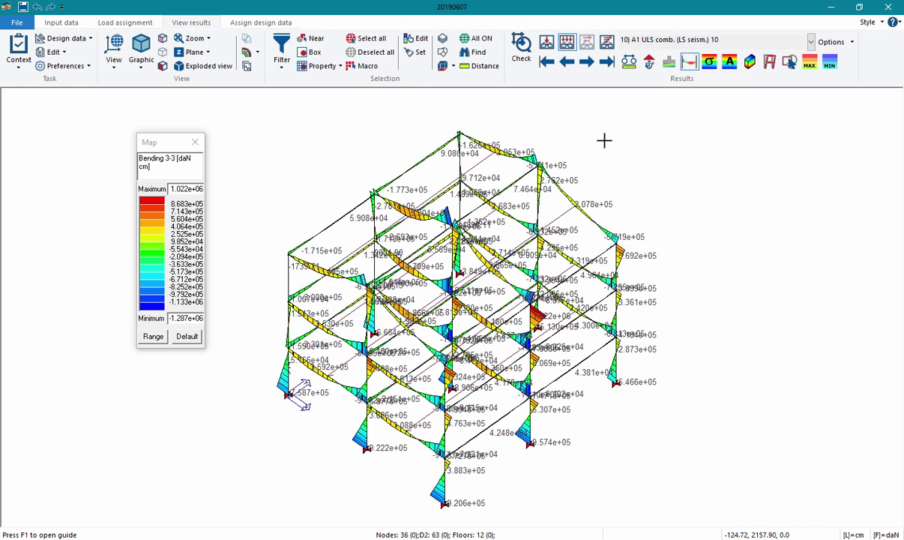
Step: Run the Limit States design on all elements of the frame, dismiss the unverified-elements notice and clear the selection
click(284, 23)
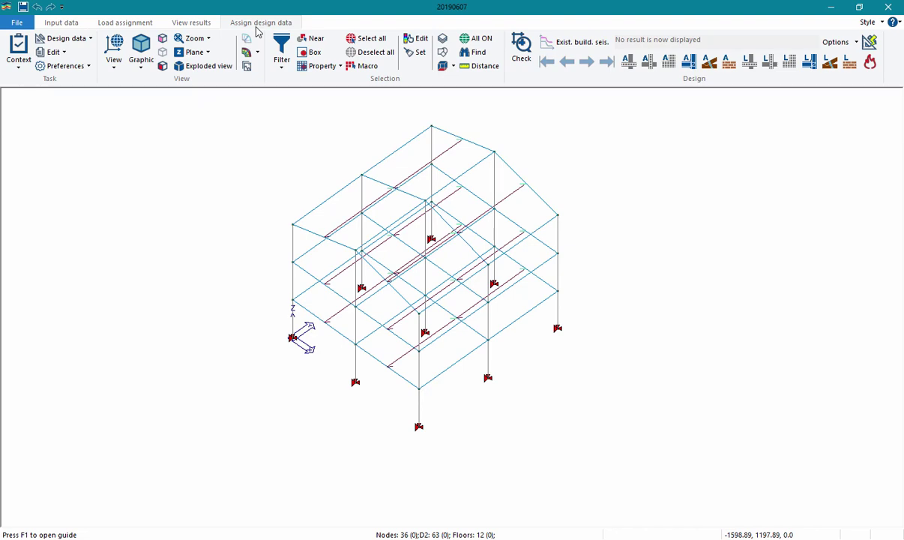
click(369, 42)
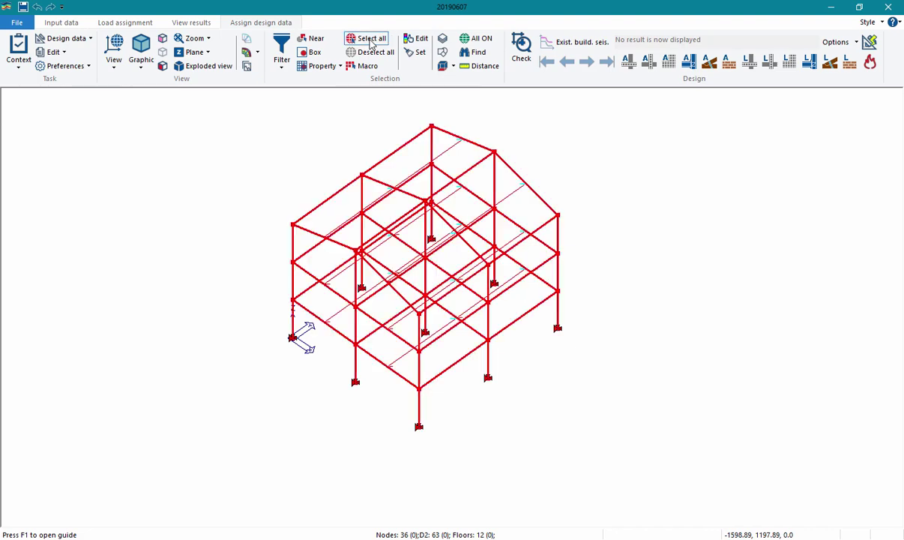
click(22, 65)
mouse_move(79, 199)
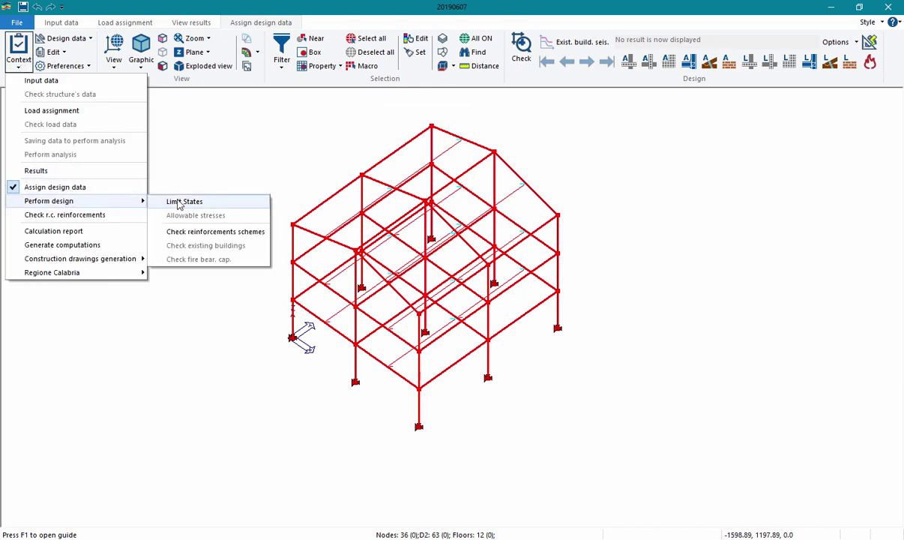
click(178, 202)
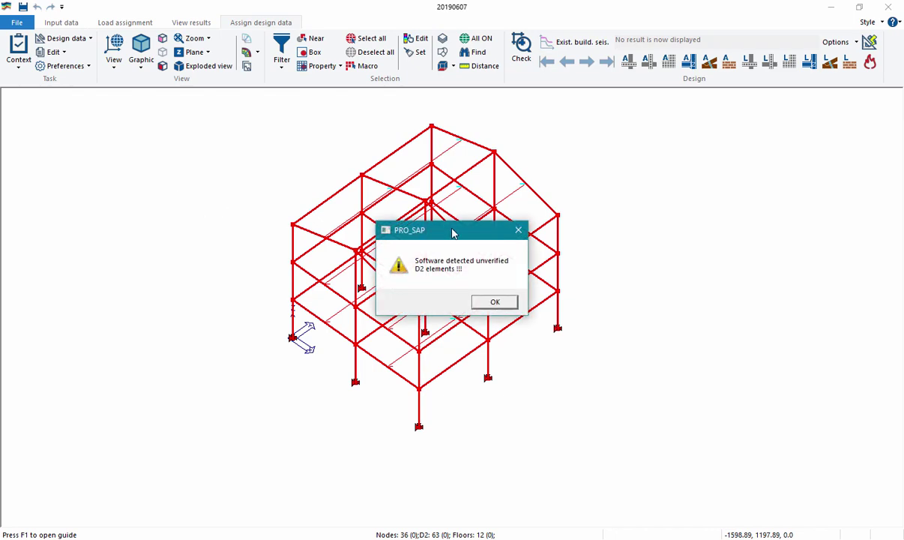
click(495, 302)
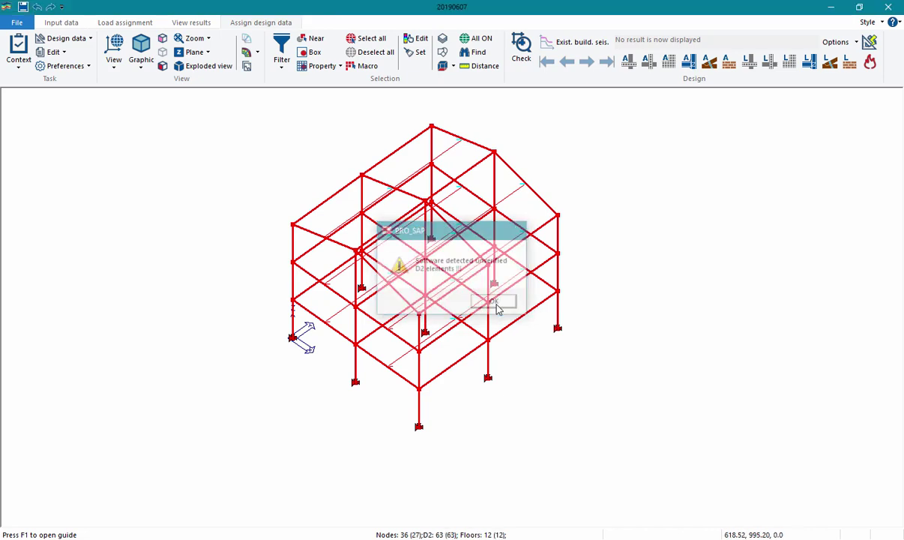
click(369, 56)
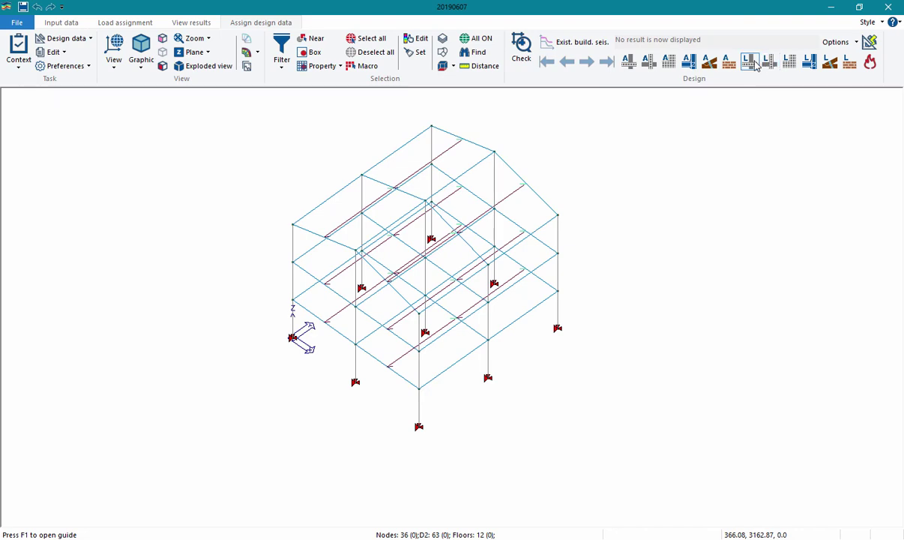
Step: View the U.L.S. design status and the Check N/M map of the reinforced concrete beams
click(755, 66)
click(765, 69)
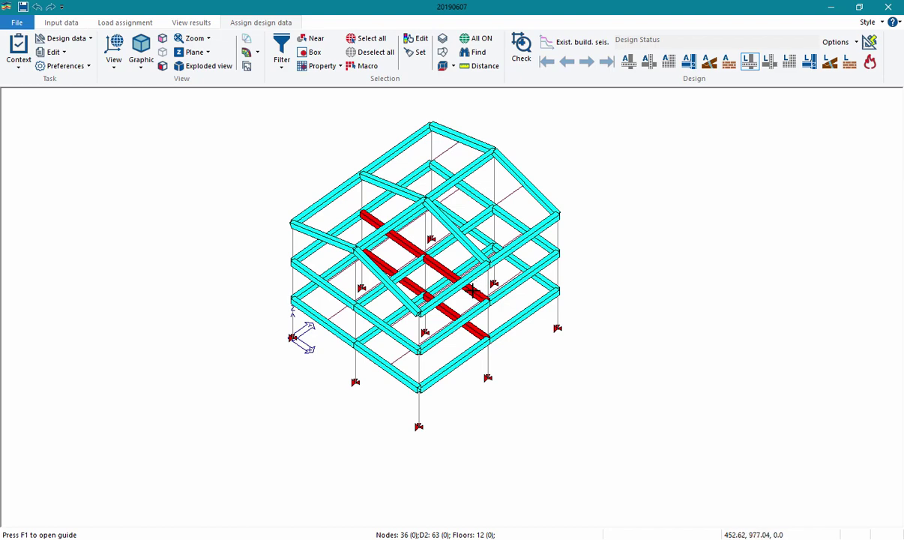
click(752, 64)
mouse_move(777, 118)
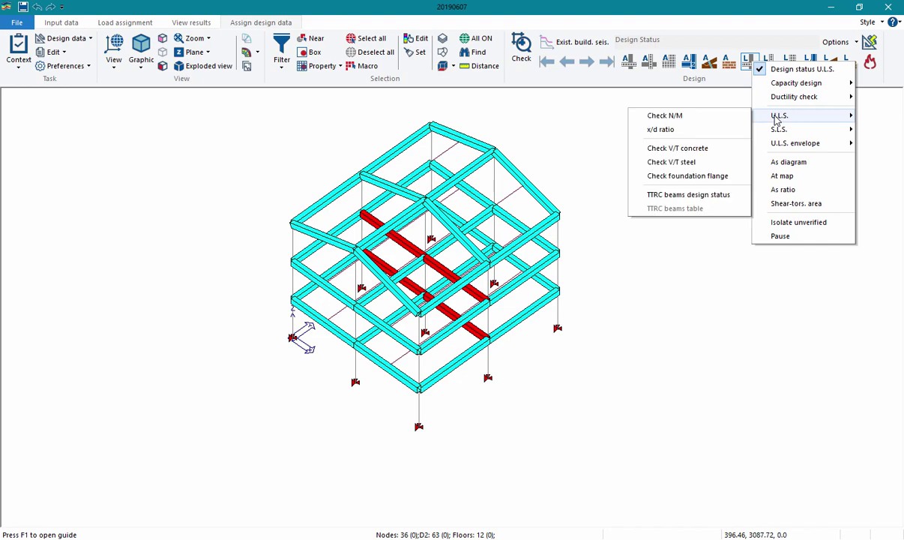
click(718, 121)
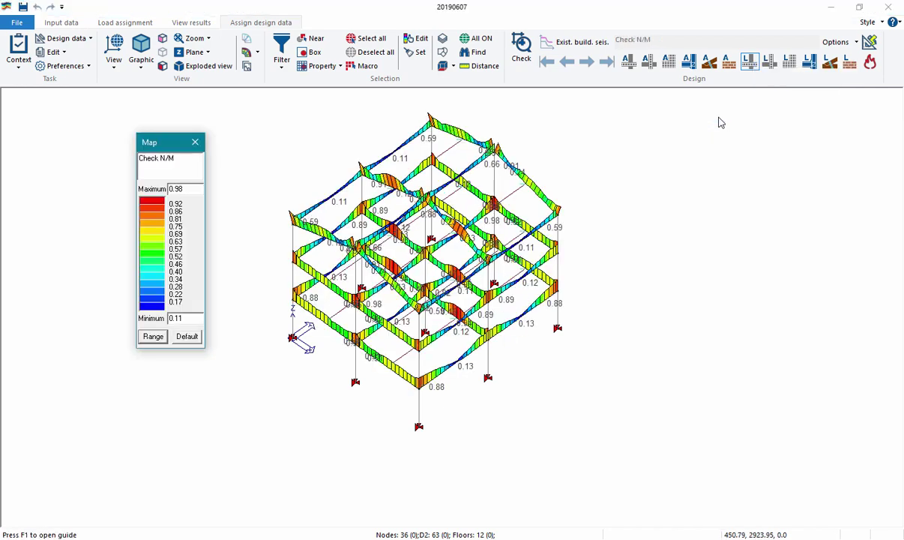
drag(150, 148, 191, 140)
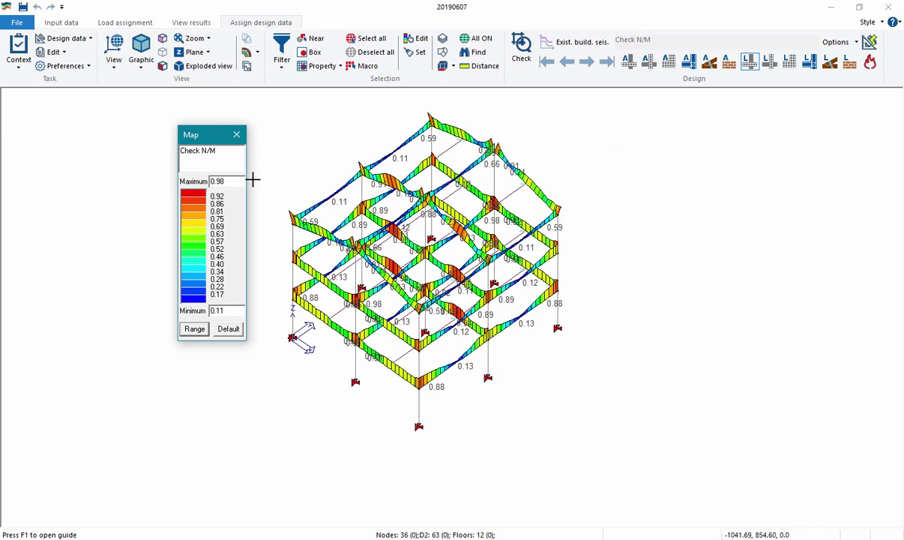
drag(228, 181, 176, 176)
Step: View the U.L.S. Check V/T concrete map and the As diagram of the reinforced concrete beams
click(757, 66)
click(757, 66)
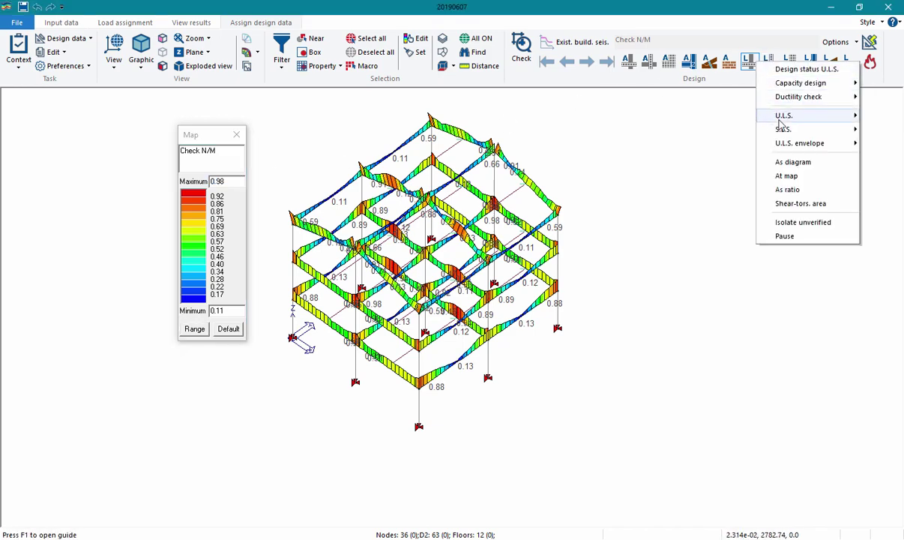
mouse_move(784, 115)
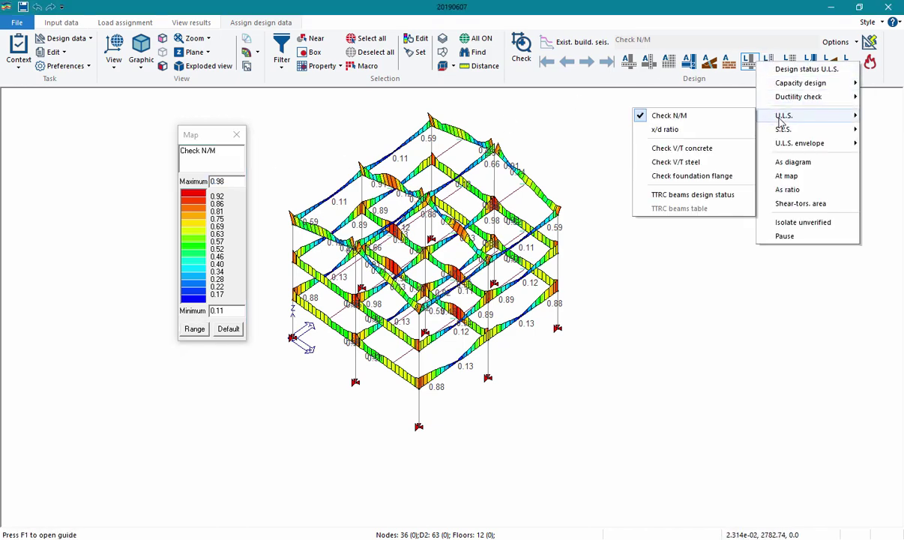
click(724, 150)
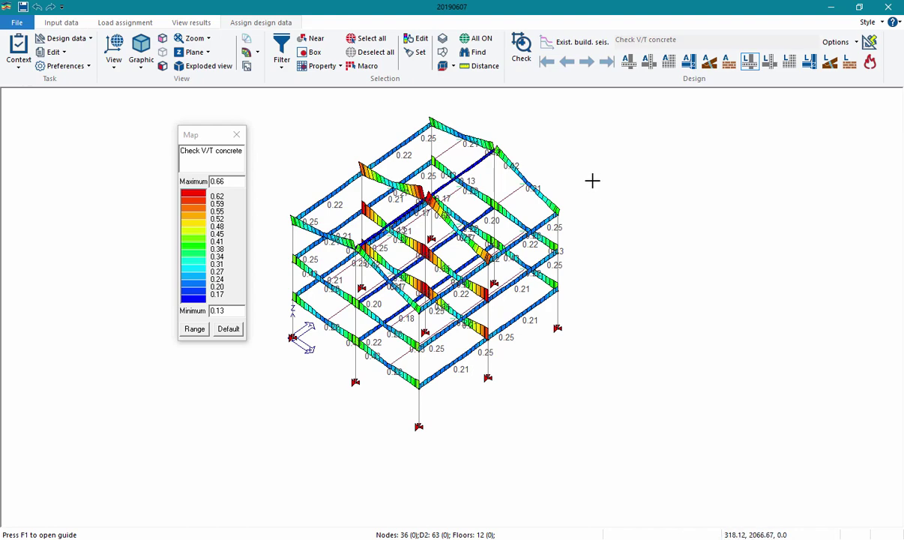
click(751, 65)
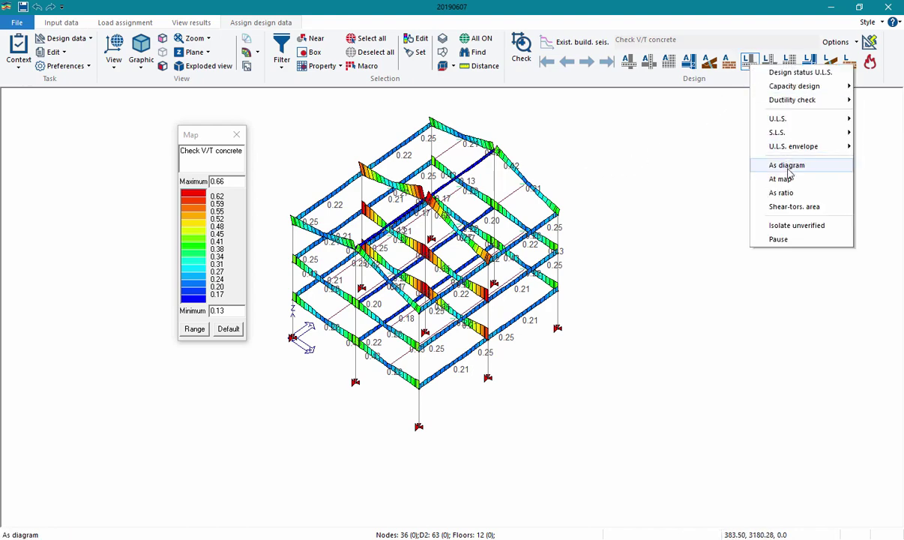
click(786, 165)
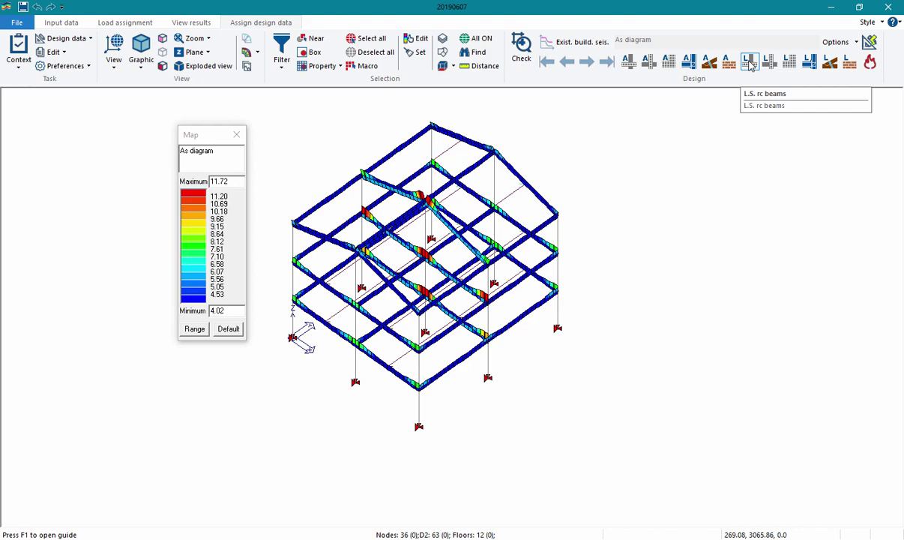
Step: Open the check details of the sloping roof beam in the rear gable and examine its axial stresses (ULS checks)
click(523, 65)
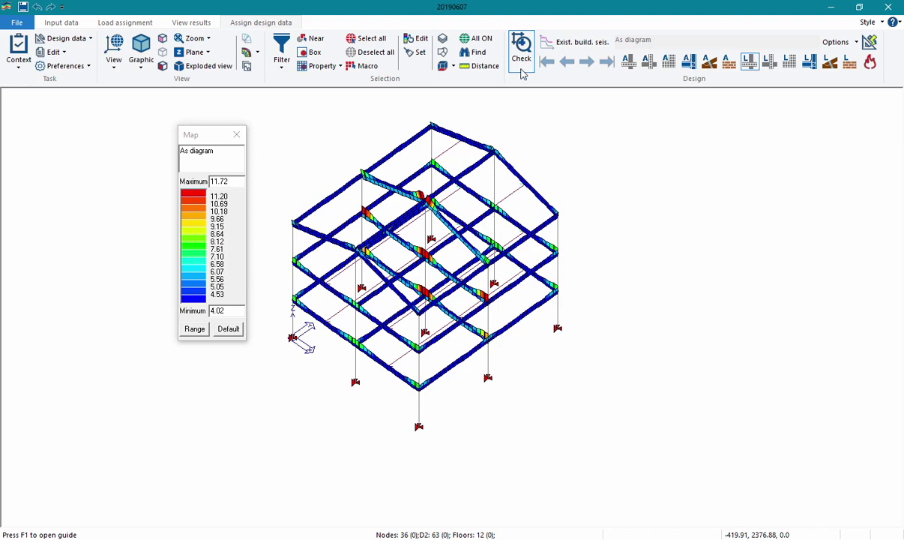
click(518, 174)
drag(152, 13, 382, 95)
drag(597, 255, 736, 364)
click(246, 131)
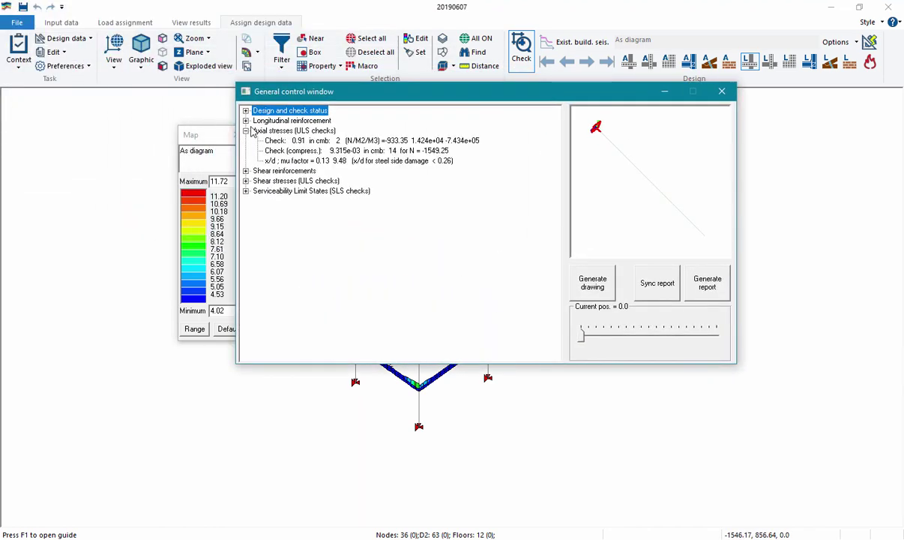
click(268, 141)
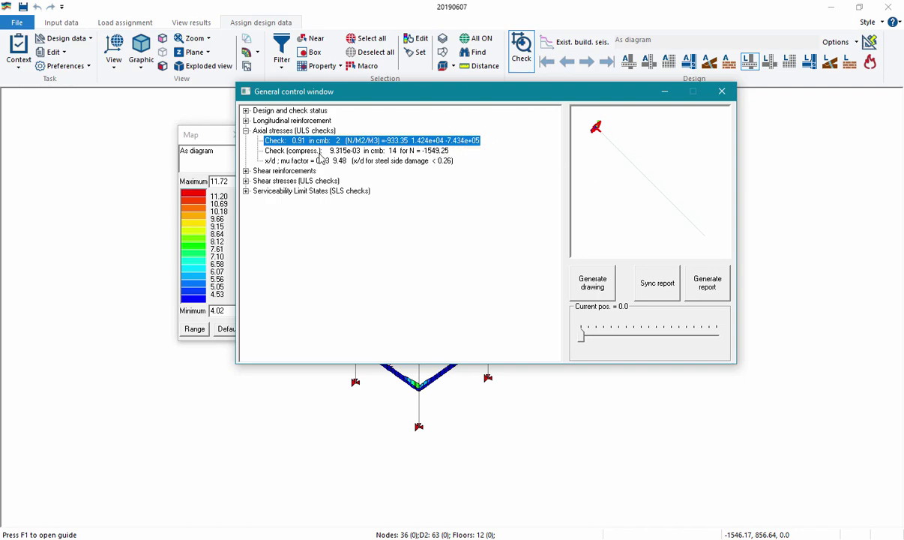
Step: Examine the roof beam's shear stresses (ULS checks) from its start to the end position 522.02, and close the check window
click(245, 182)
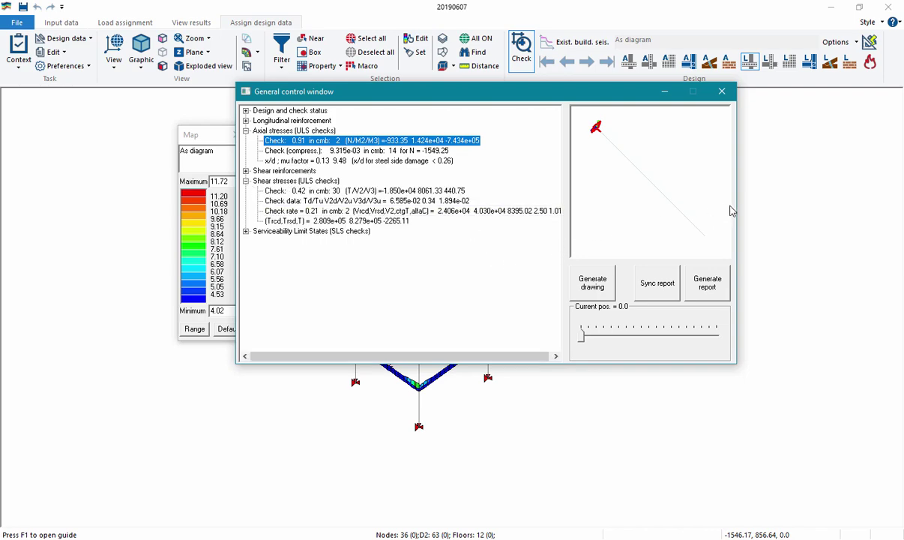
drag(735, 212, 777, 212)
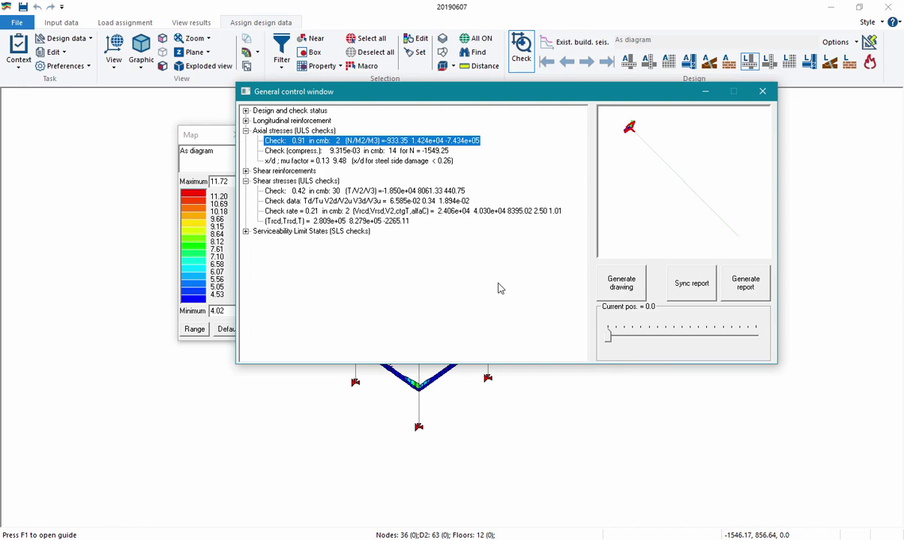
click(610, 341)
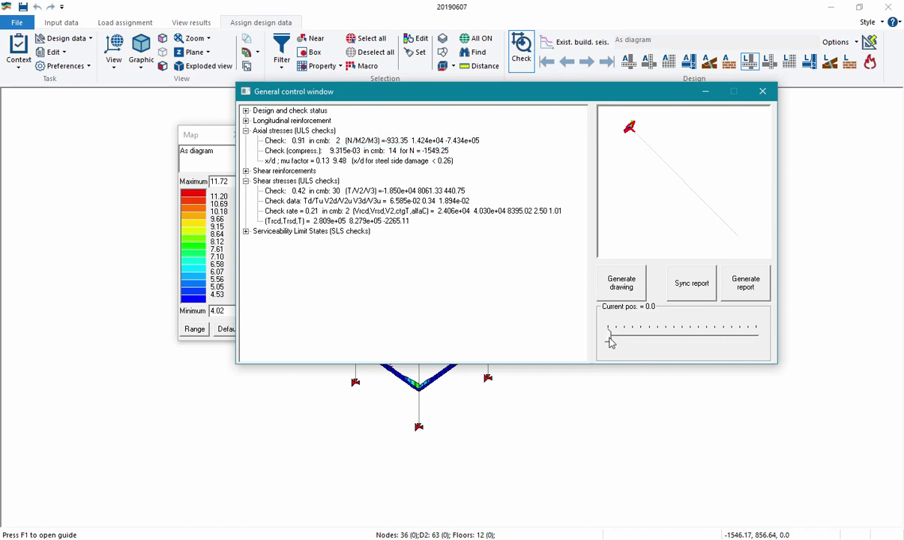
drag(611, 341, 772, 332)
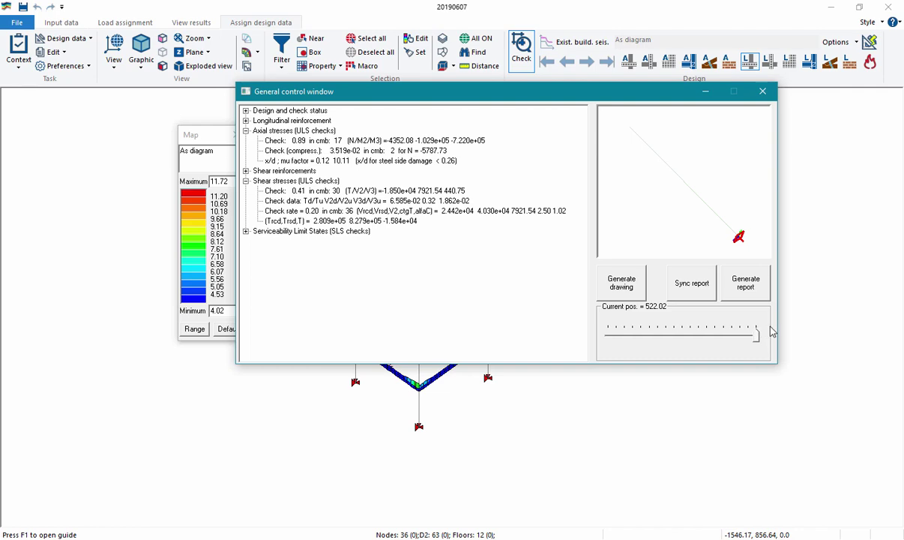
click(763, 97)
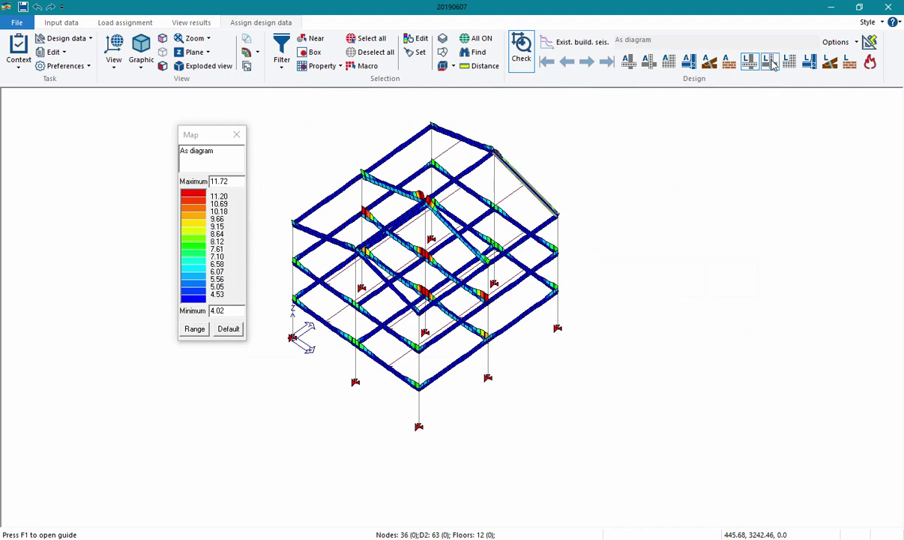
Step: View the U.L.S. design status and the Check N/M map of the reinforced concrete columns
click(772, 60)
click(781, 69)
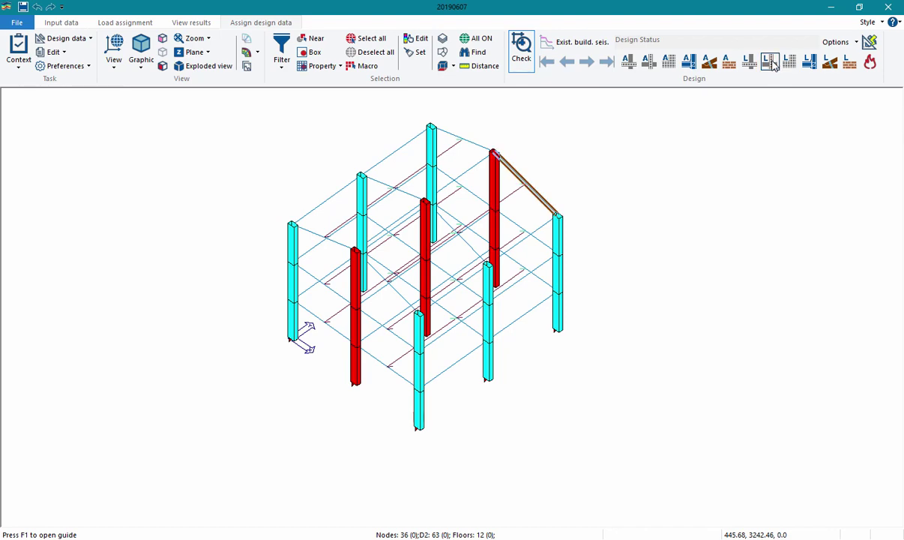
click(772, 64)
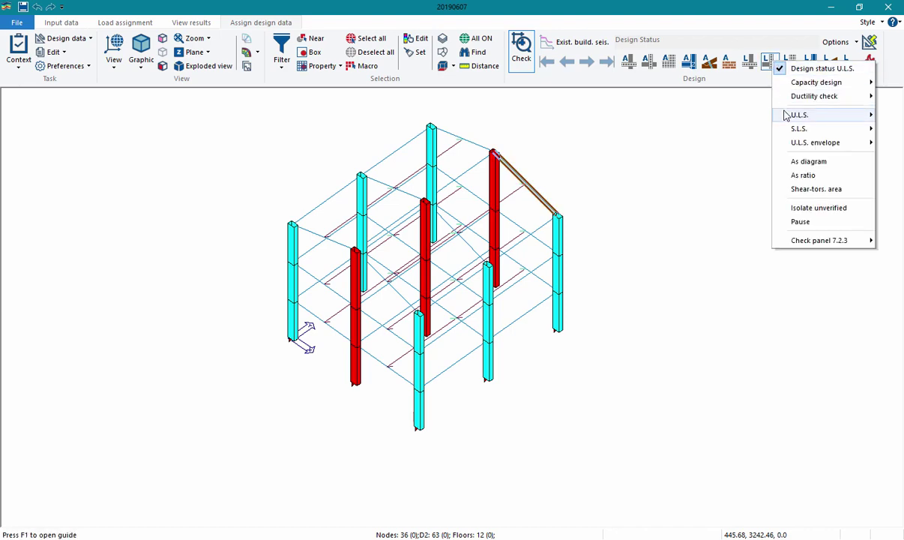
mouse_move(783, 115)
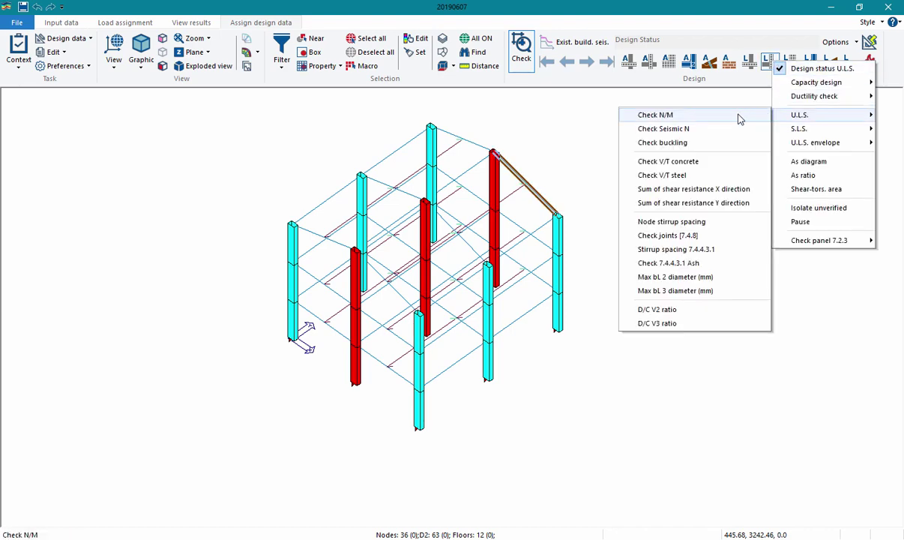
click(738, 119)
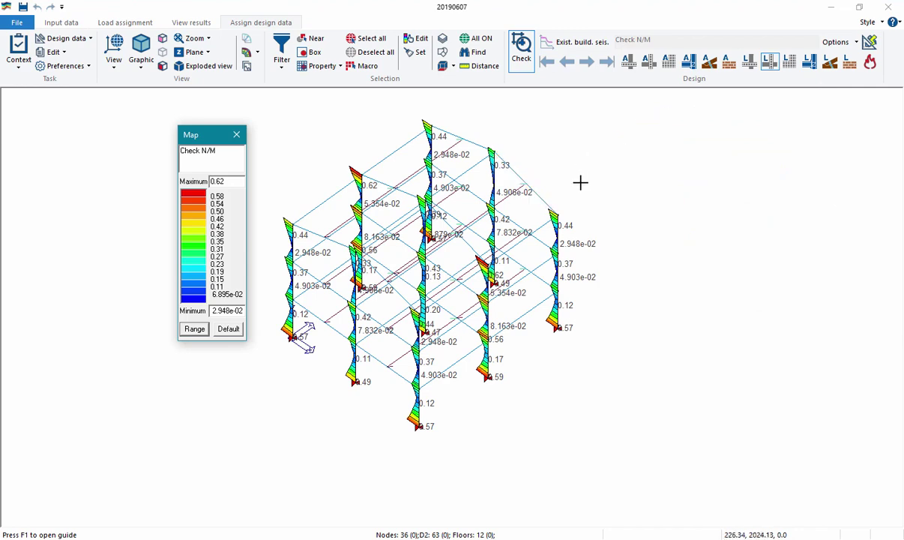
Step: View the columns' U.L.S. Check V/T concrete map and the Check joints [7.4.8] map
click(774, 67)
mouse_move(796, 120)
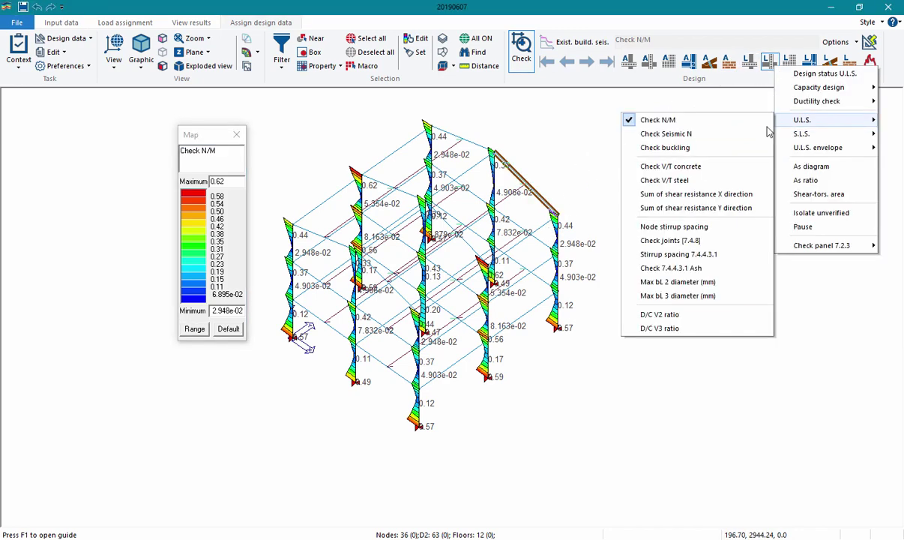
click(667, 157)
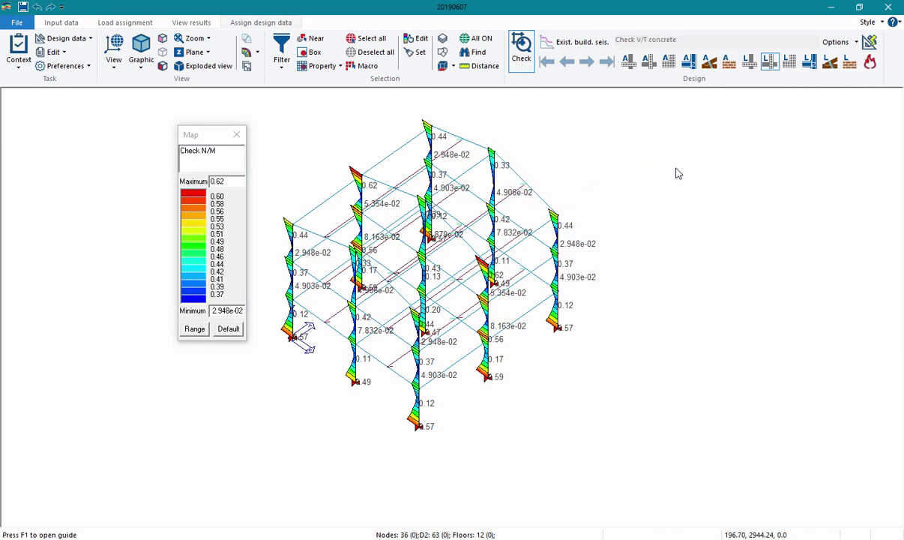
click(772, 65)
mouse_move(799, 118)
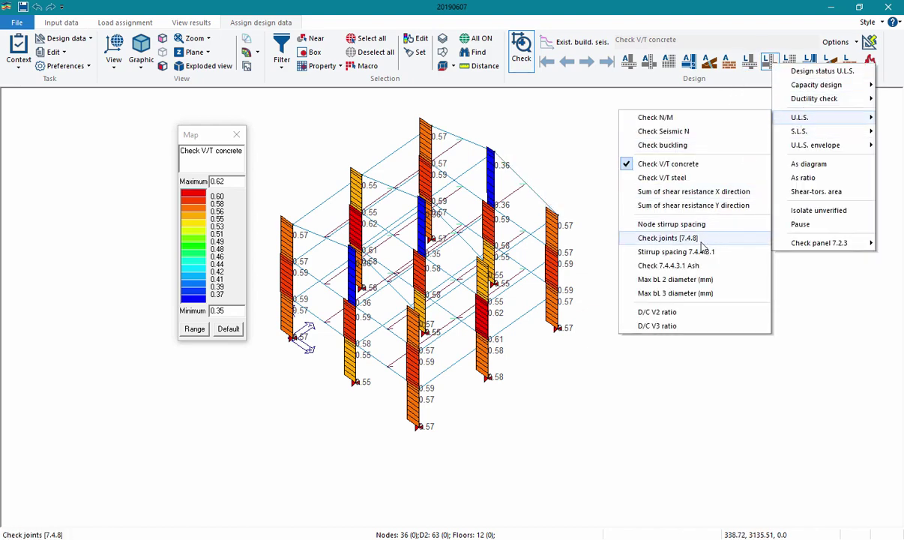
click(667, 239)
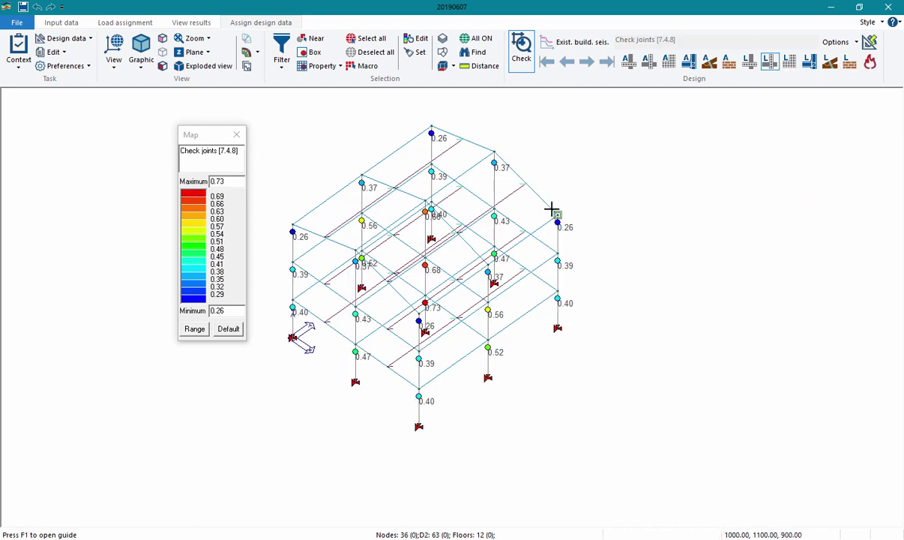
Step: Open the check details of the first-floor perimeter beam ending at the far corner column and generate its girder structural drawings
click(549, 204)
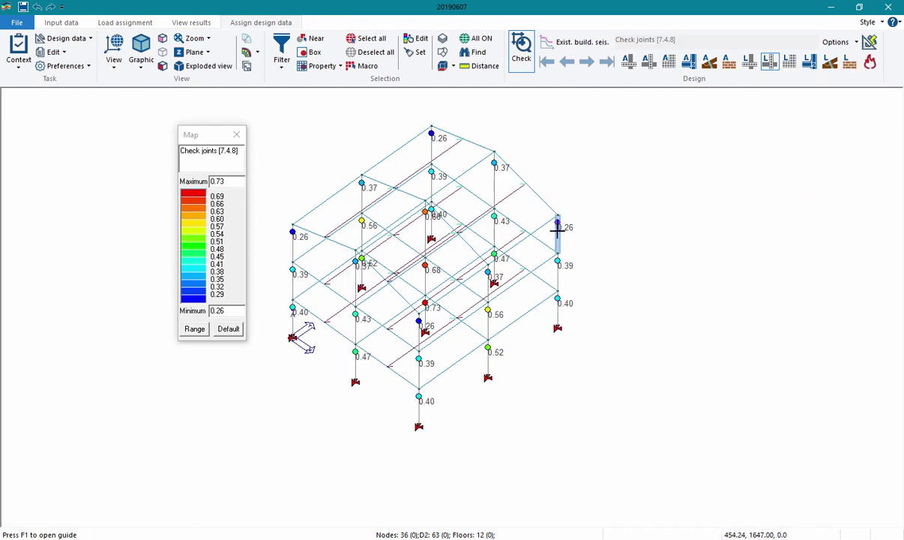
click(521, 318)
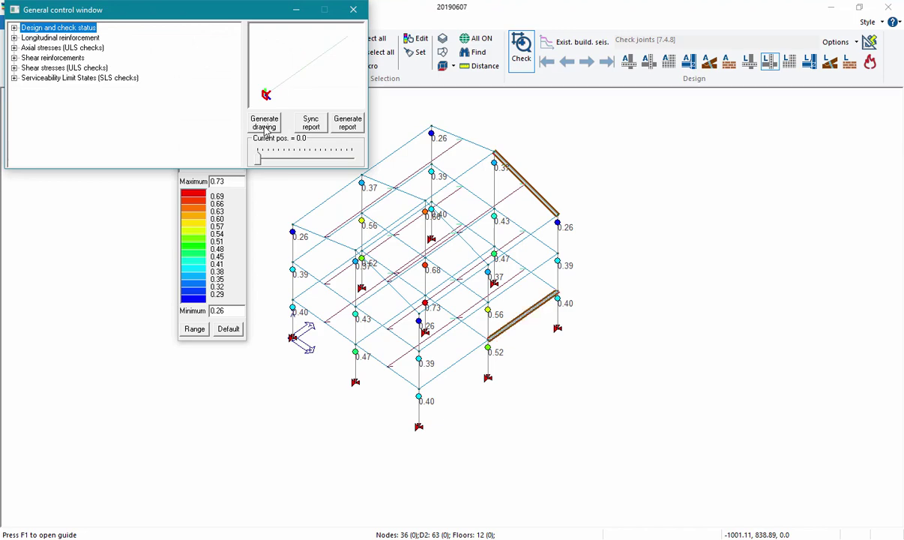
drag(211, 18, 312, 93)
click(356, 199)
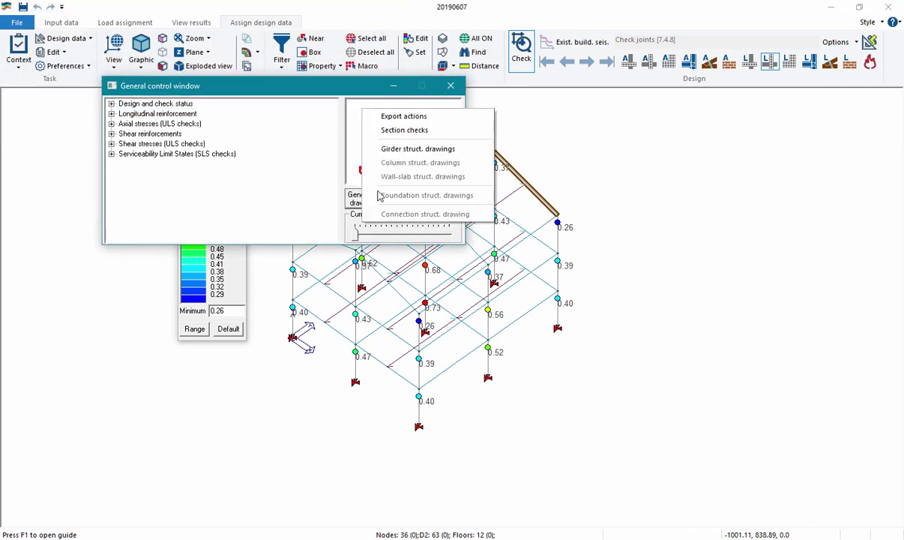
click(404, 152)
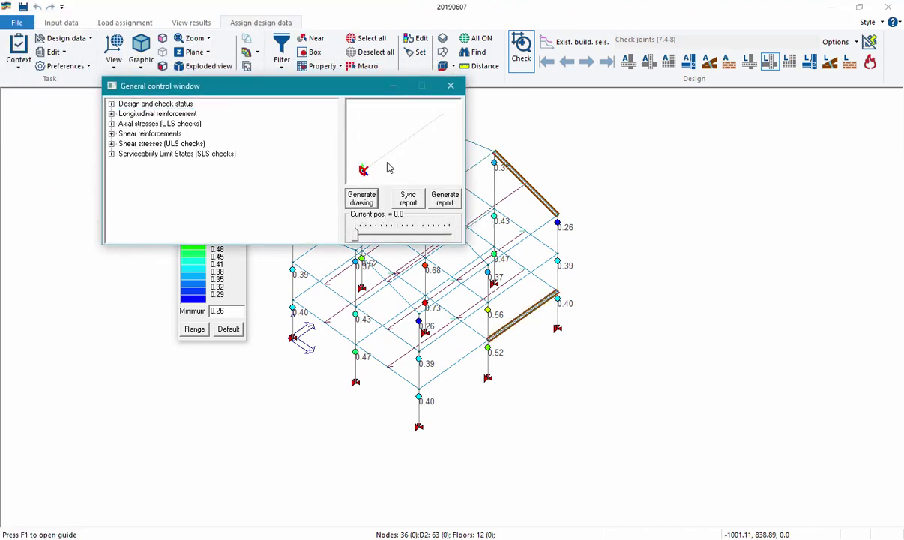
Step: Adapt the drawing language for the first-floor perimeter girder, open its structural drawing and exit it
click(488, 315)
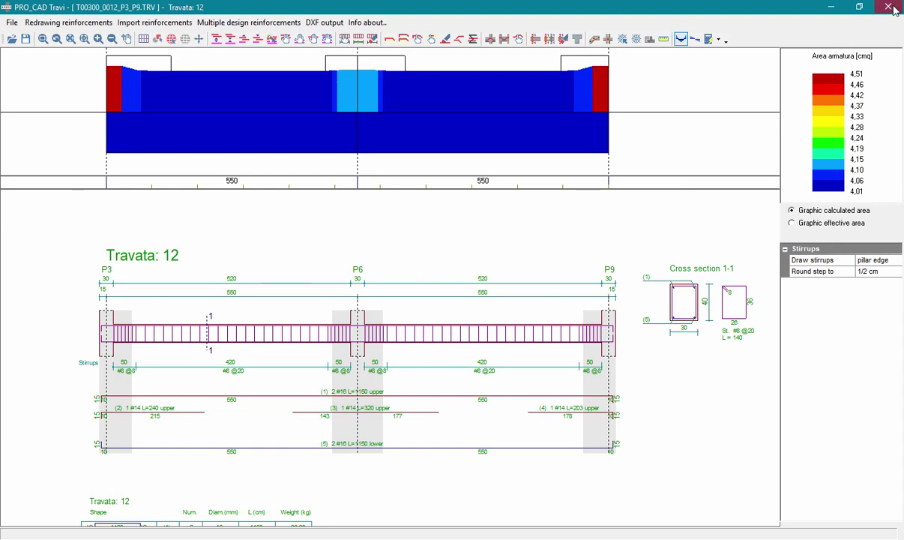
click(831, 6)
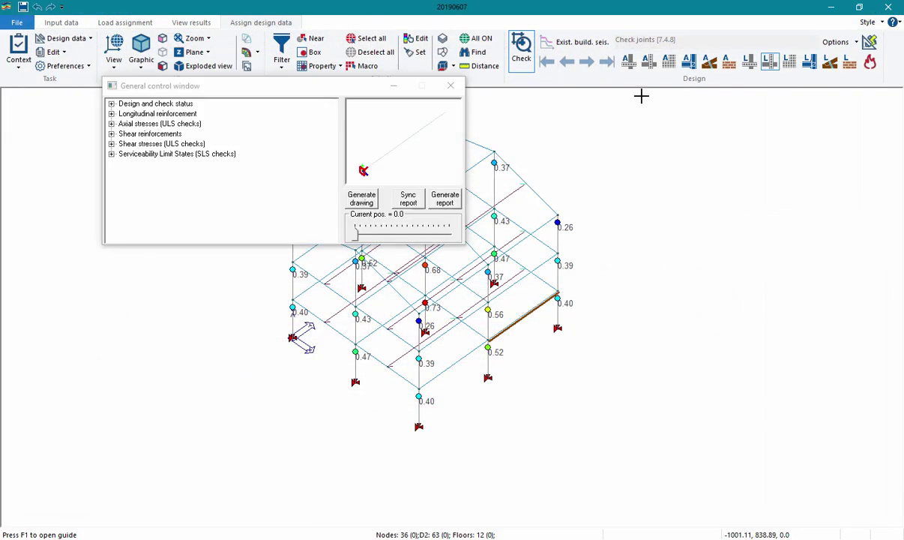
Step: Generate the column structural drawings for the far corner column above the first floor, adapting the drawing language, and save the file on exit
click(557, 279)
click(361, 198)
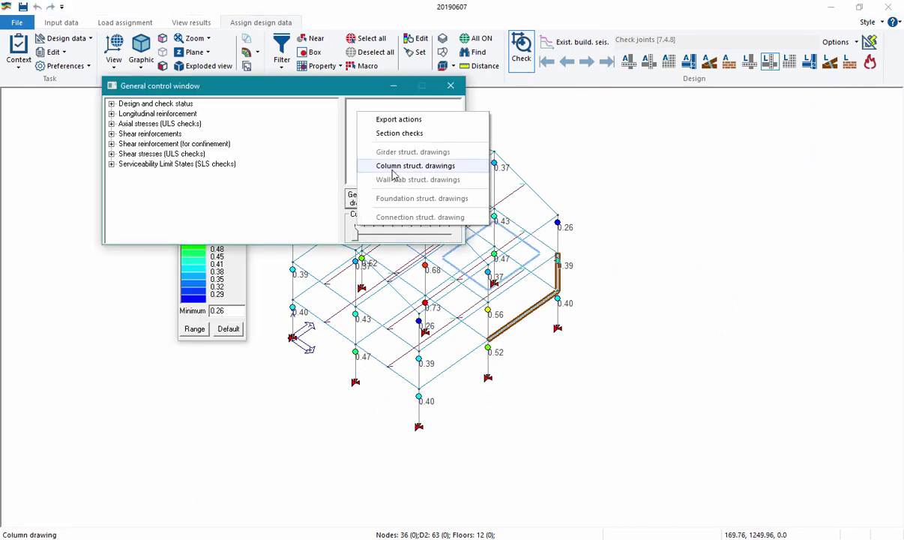
click(390, 167)
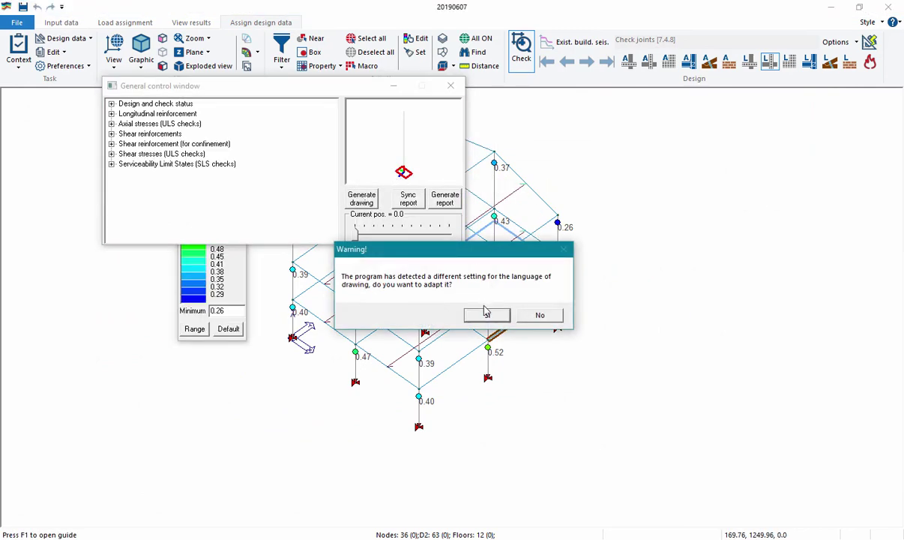
click(484, 308)
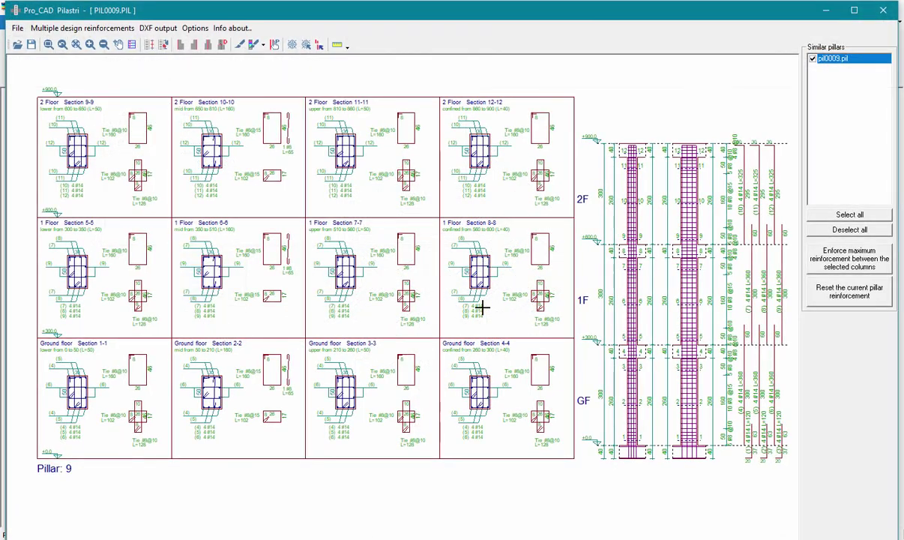
click(882, 14)
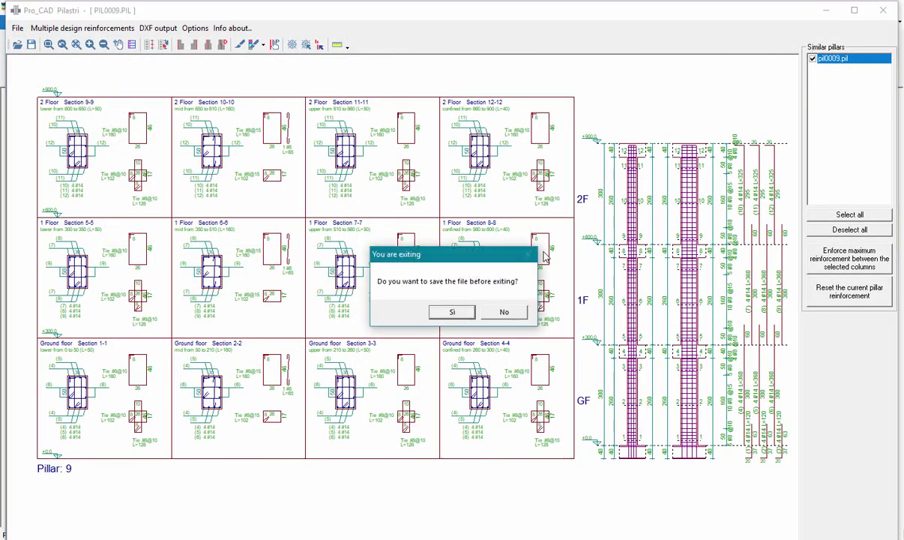
click(439, 298)
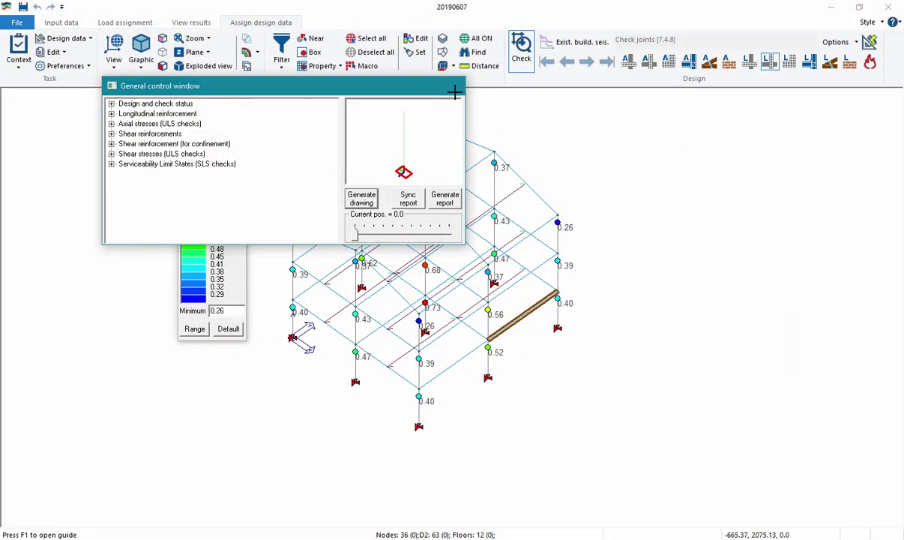
click(450, 85)
Step: Set up a calculation report in English with R.c. D2 design included and 5 rows per table
click(17, 65)
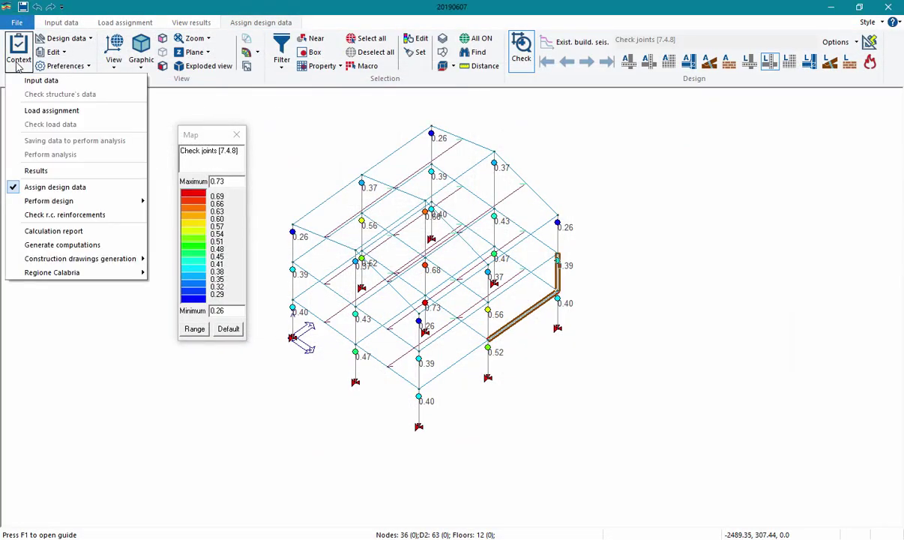
click(77, 231)
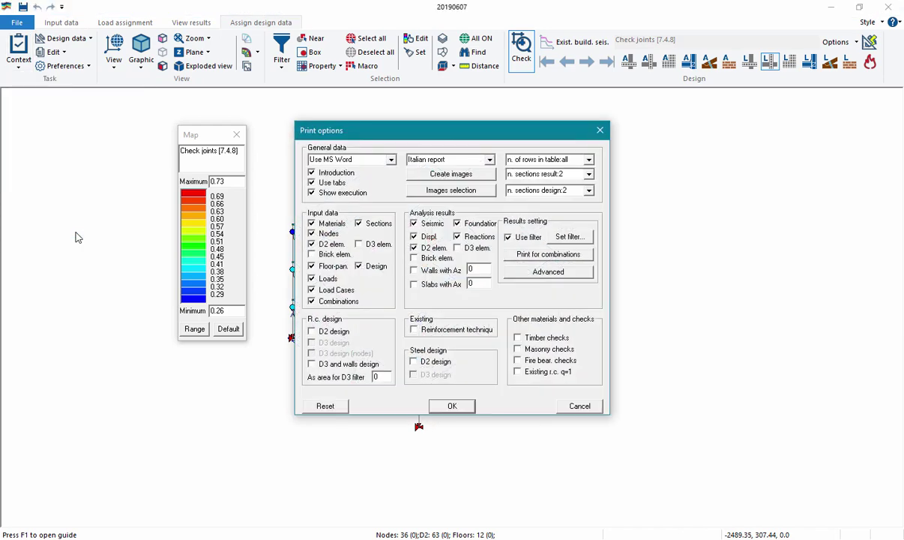
click(311, 333)
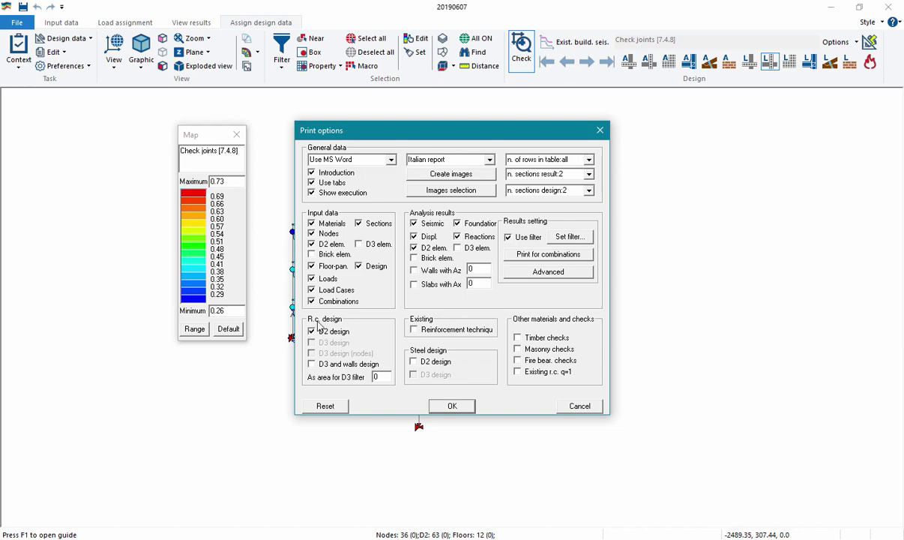
click(487, 159)
click(481, 177)
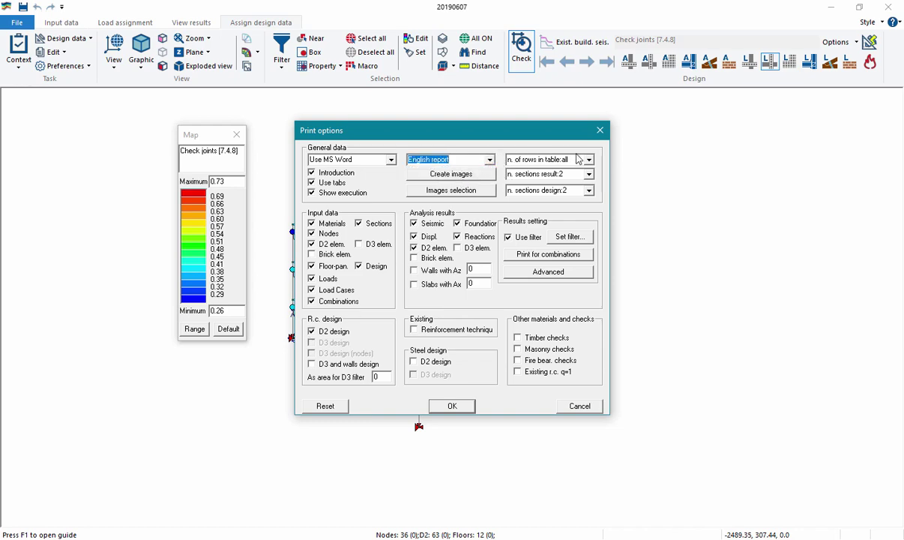
click(588, 160)
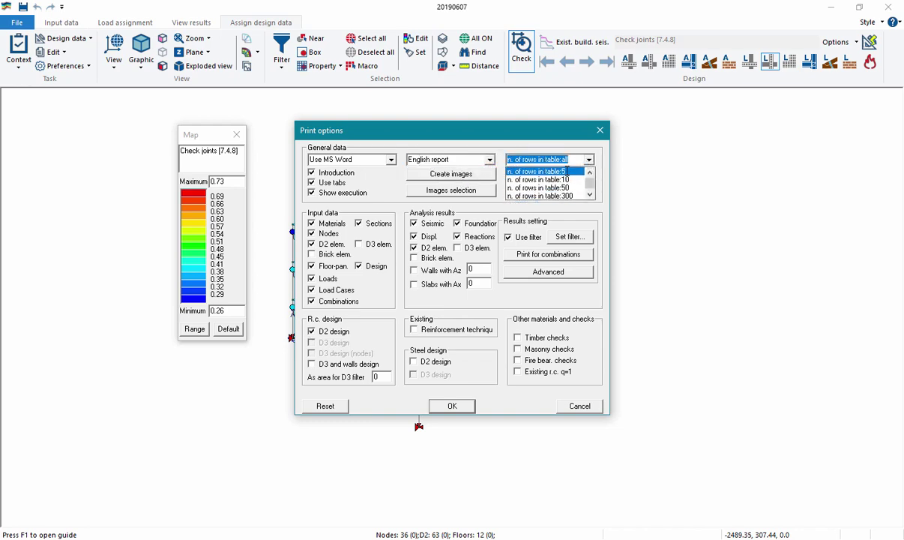
click(533, 178)
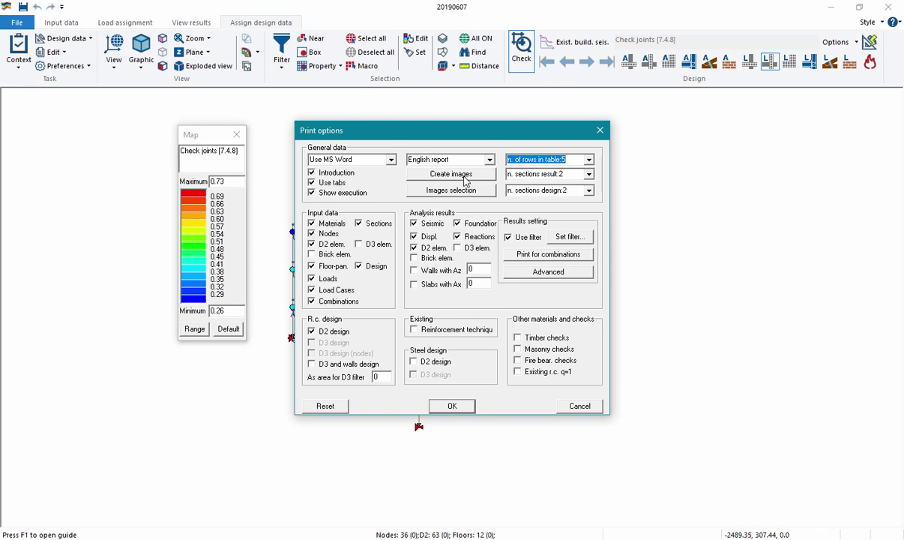
Step: Create the report images automatically for the selected chapters only, emptying the rel folder first and placing the images in the chapters
click(465, 175)
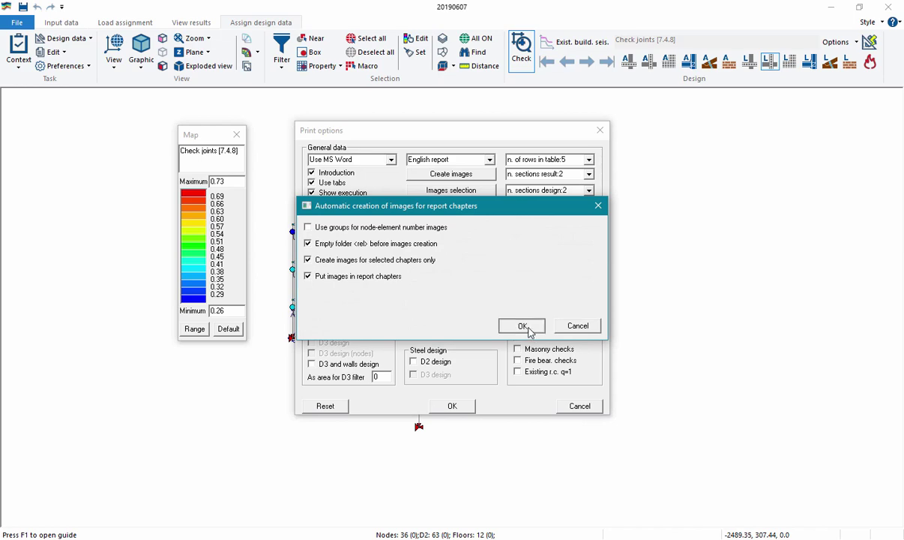
click(522, 326)
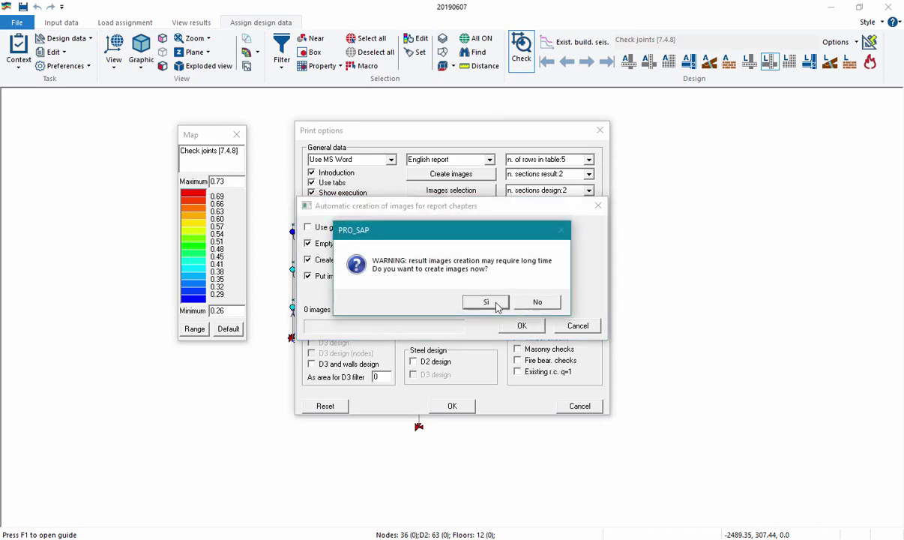
click(495, 304)
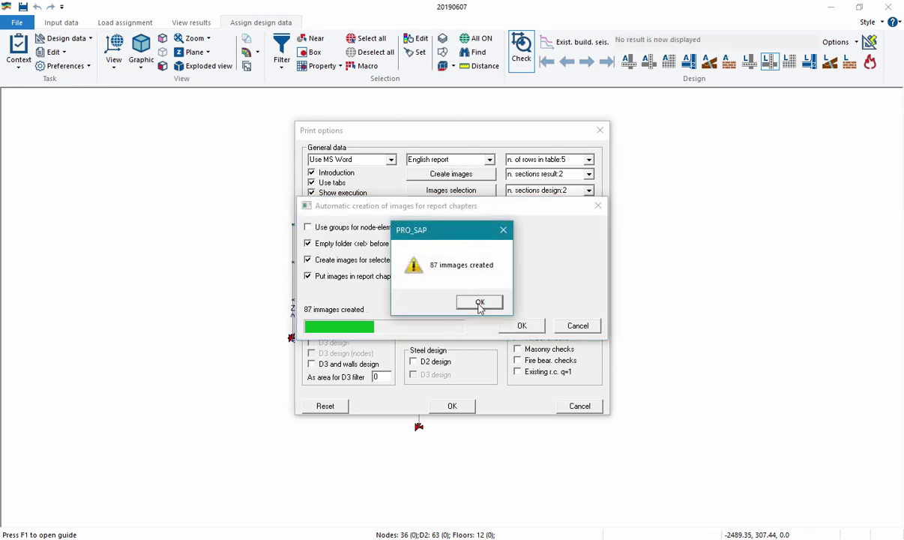
click(480, 302)
Step: Generate the calculation report as a Word document named Test on the Desktop and view its table of contents
click(456, 406)
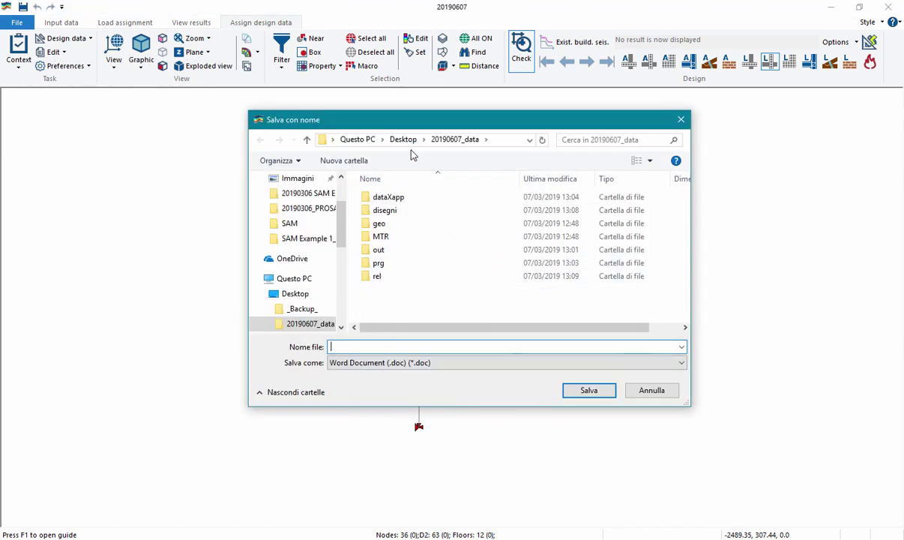
click(390, 140)
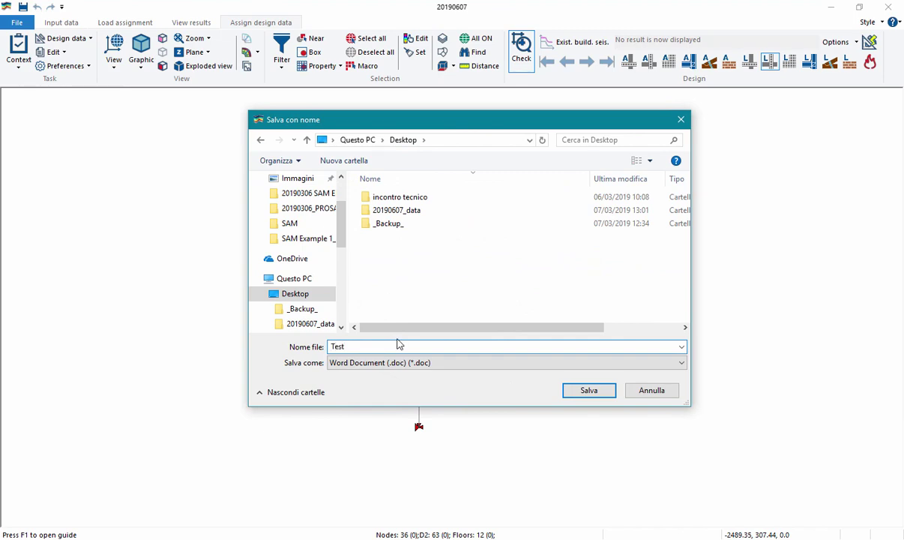
key(Return)
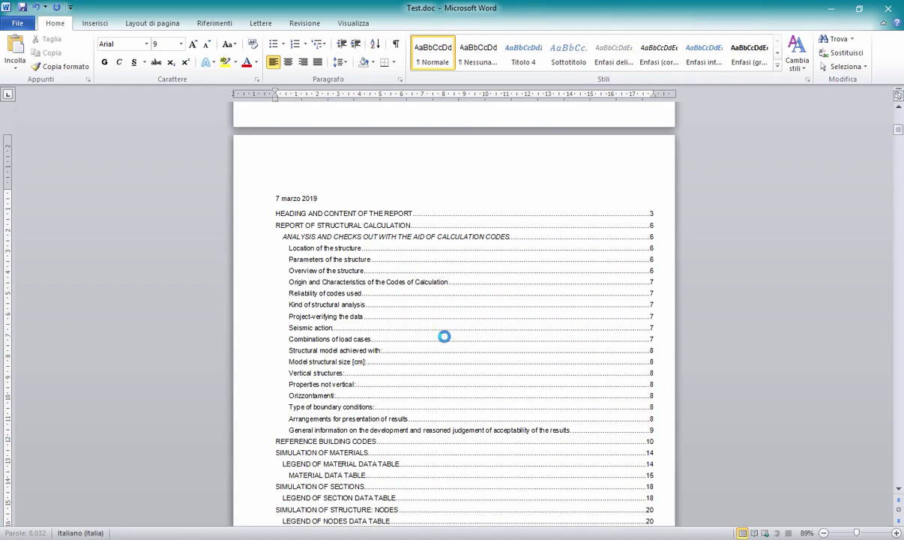
scroll(444, 338, down, 2)
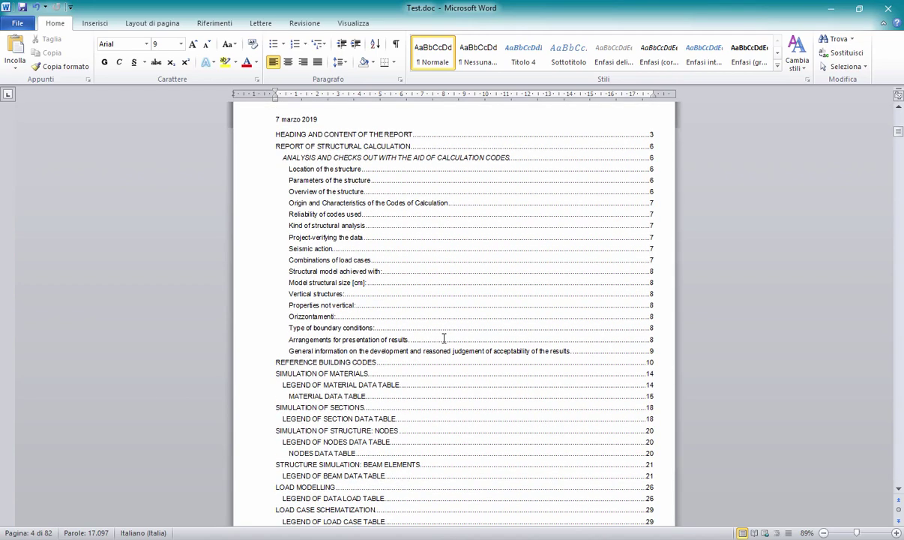